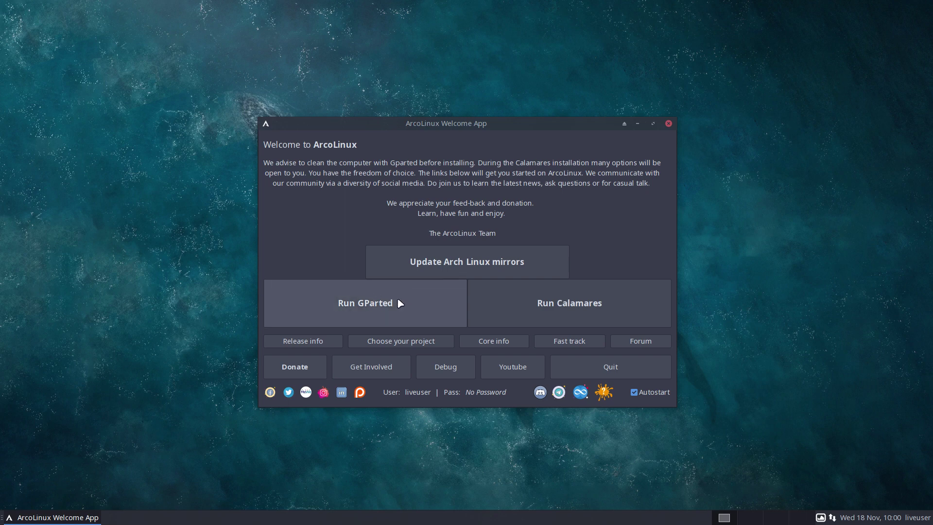
# Step: Launch the Calamares installer and continue past the welcome page, keeping American English
pyautogui.click(561, 302)
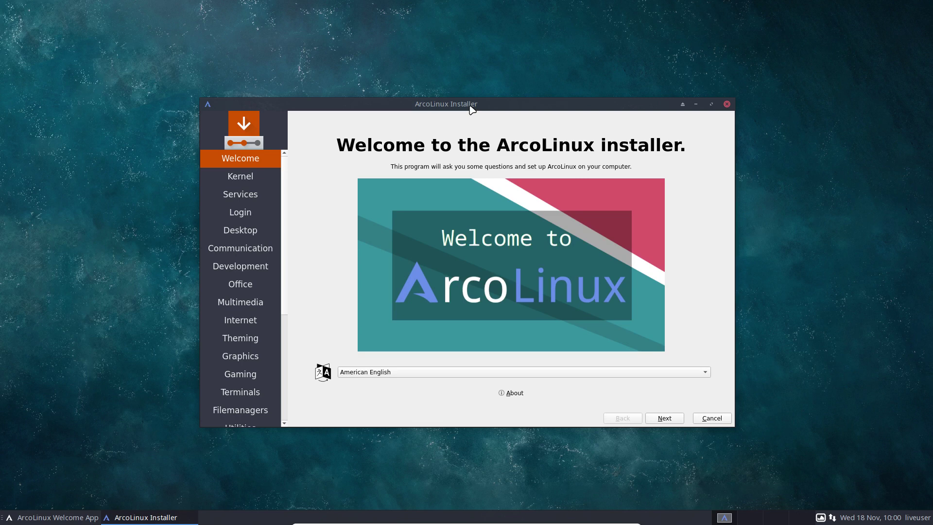
pyautogui.click(487, 372)
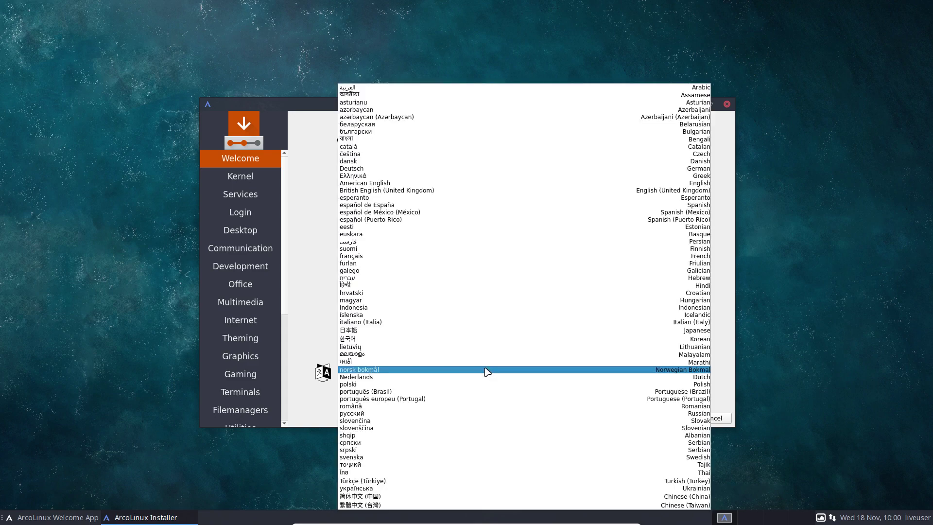
pyautogui.click(310, 361)
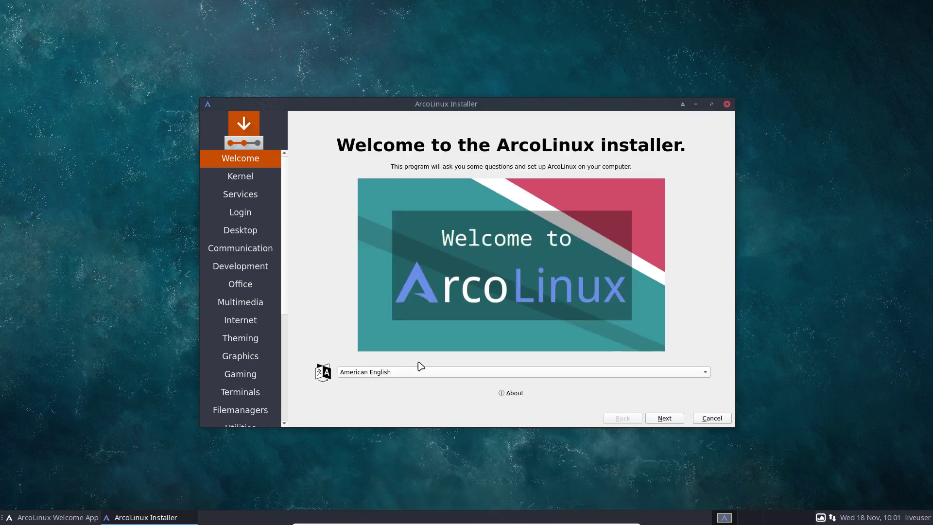
pyautogui.click(521, 393)
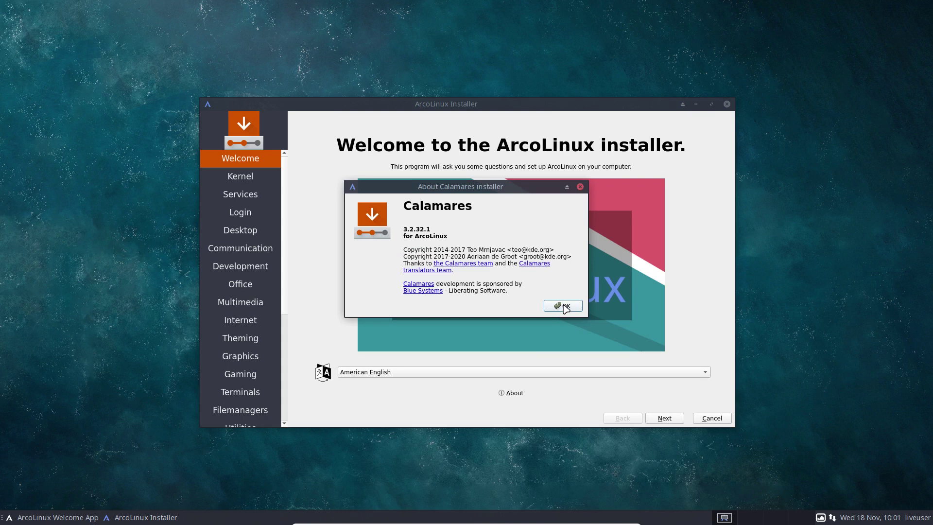
pyautogui.click(563, 305)
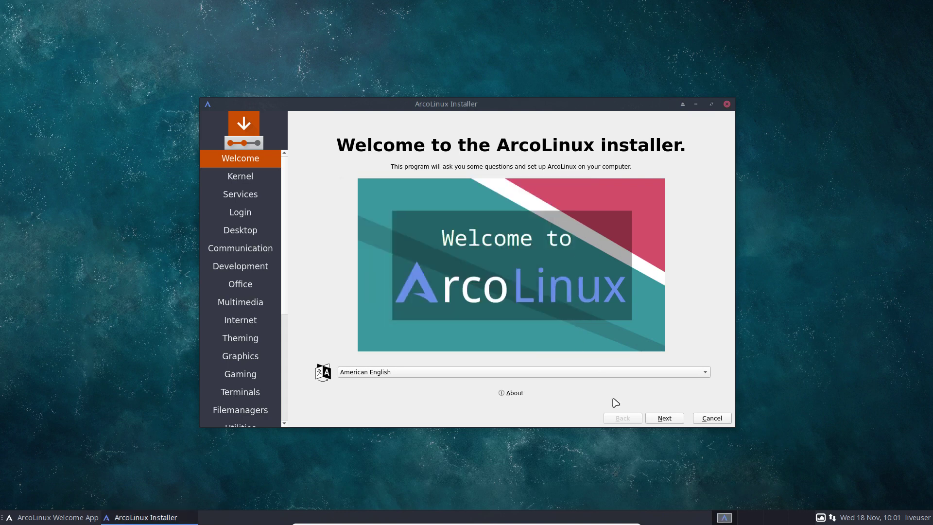
pyautogui.click(666, 420)
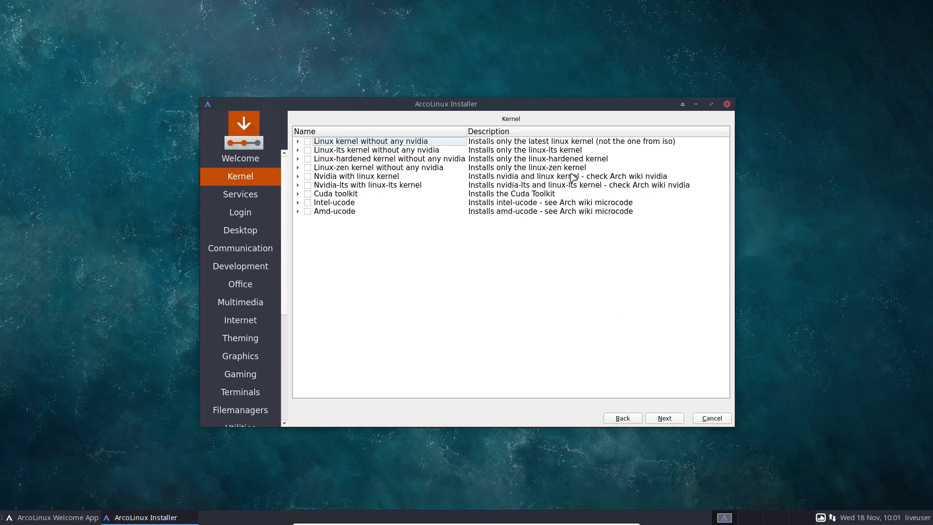
# Step: Leave the Kernel and Services pages unchanged and tick Lightdm as the login manager
pyautogui.click(668, 421)
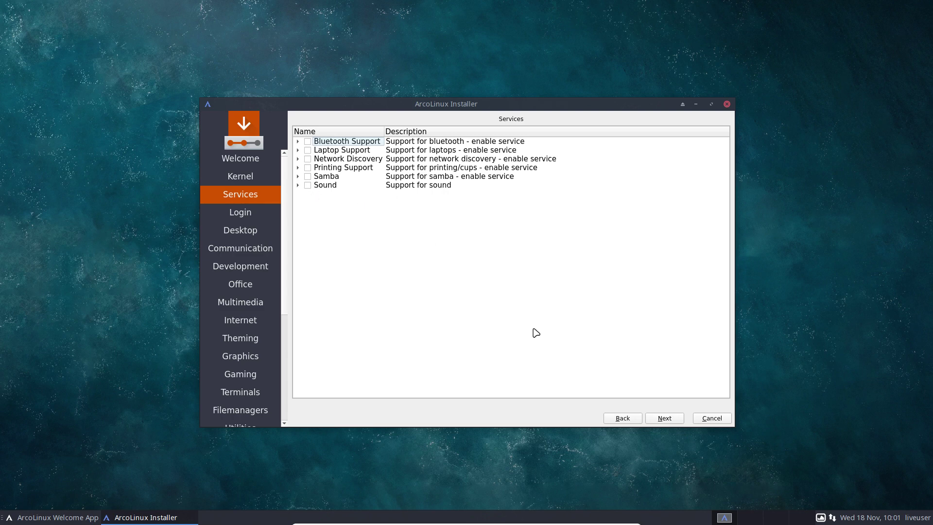
pyautogui.click(671, 420)
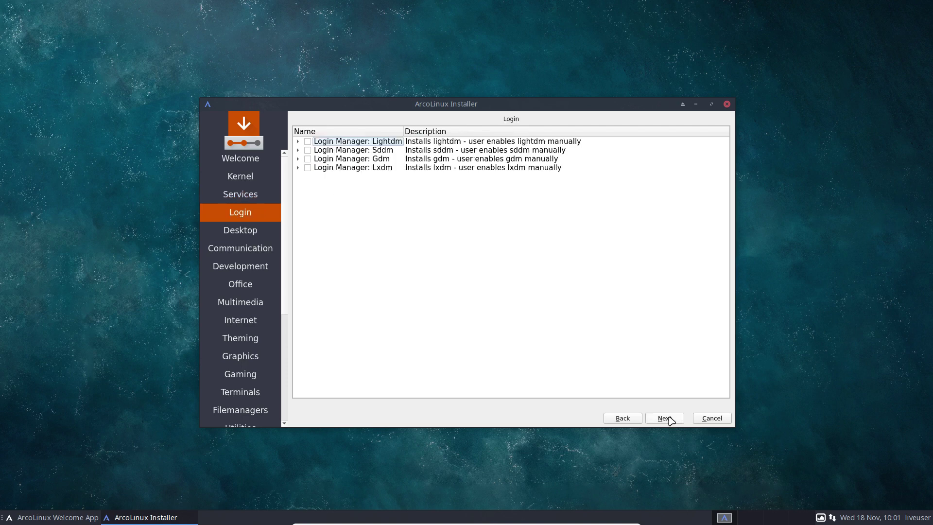
pyautogui.click(308, 143)
# Step: Tick the Mate desktop, keeping all its packages including gnome-screenshot, and continue
pyautogui.click(669, 421)
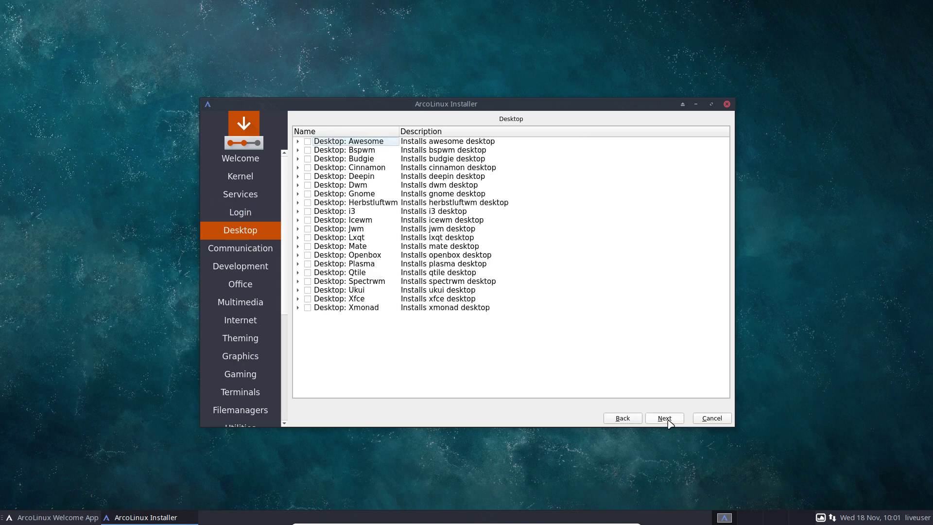
pyautogui.click(308, 247)
pyautogui.click(298, 246)
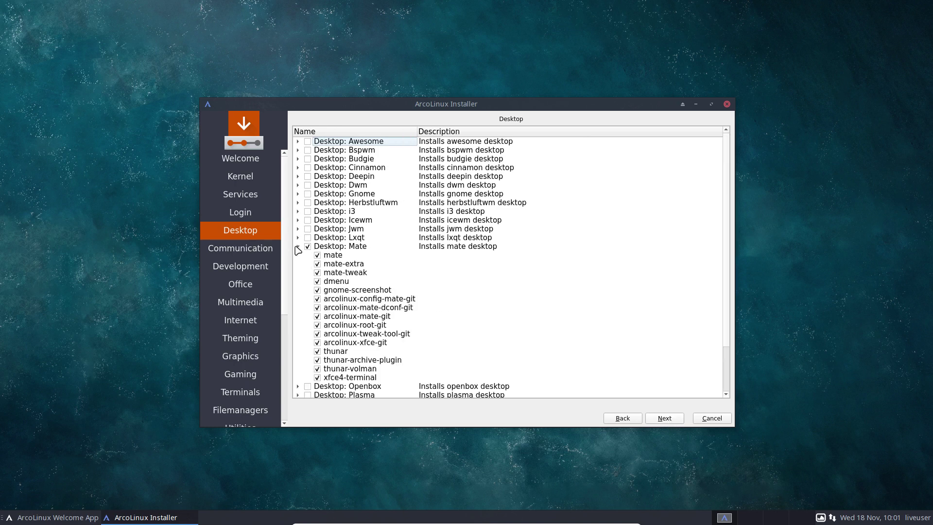
pyautogui.click(298, 247)
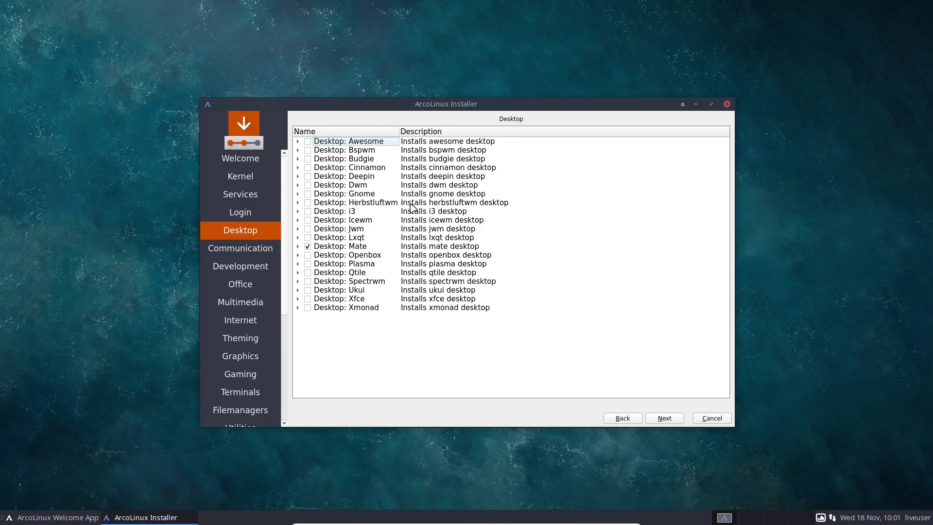
pyautogui.click(298, 247)
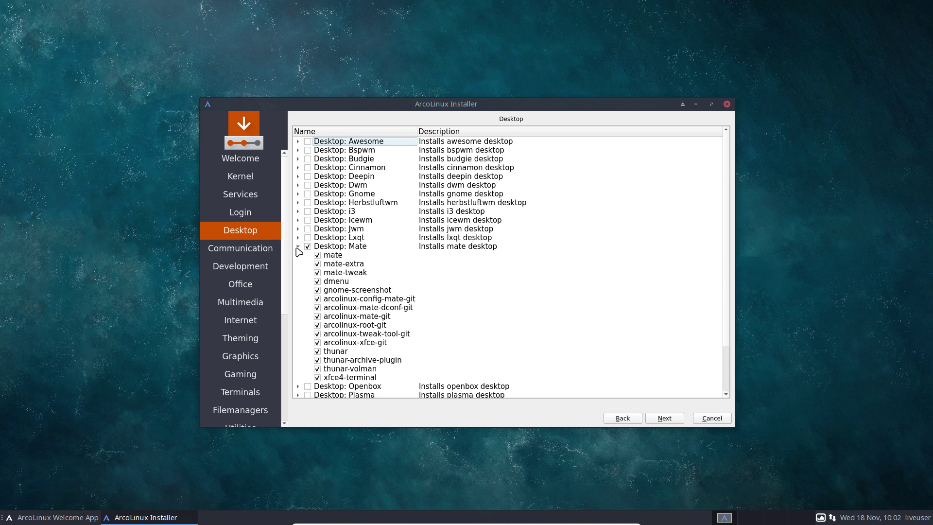
pyautogui.click(298, 247)
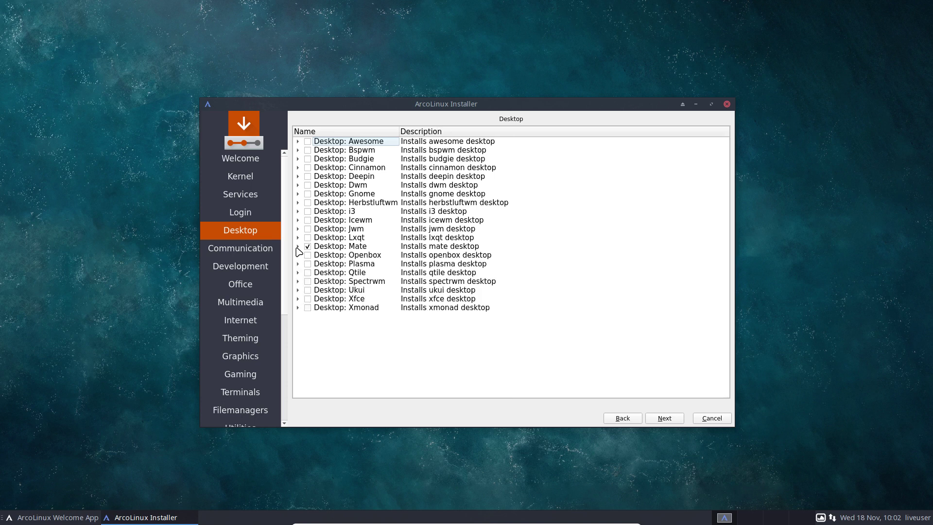
pyautogui.click(298, 247)
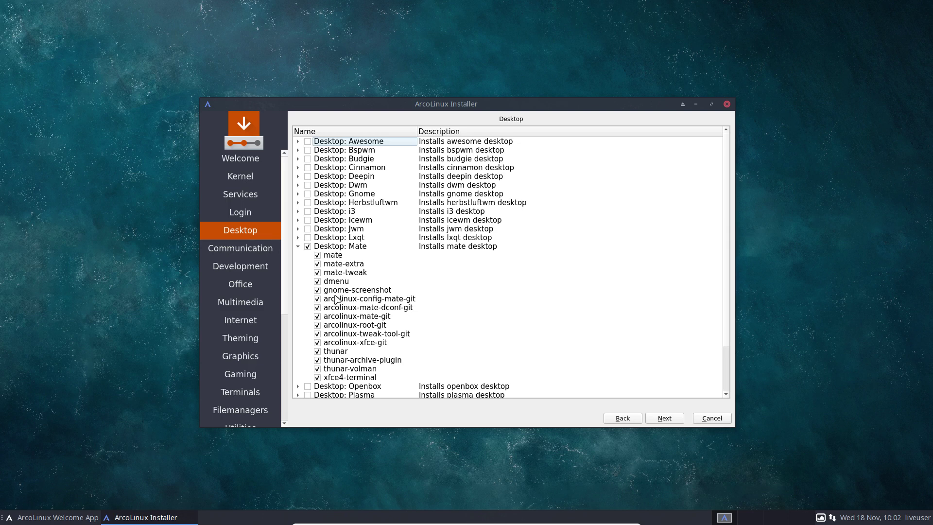
pyautogui.click(316, 290)
pyautogui.click(317, 290)
pyautogui.click(660, 421)
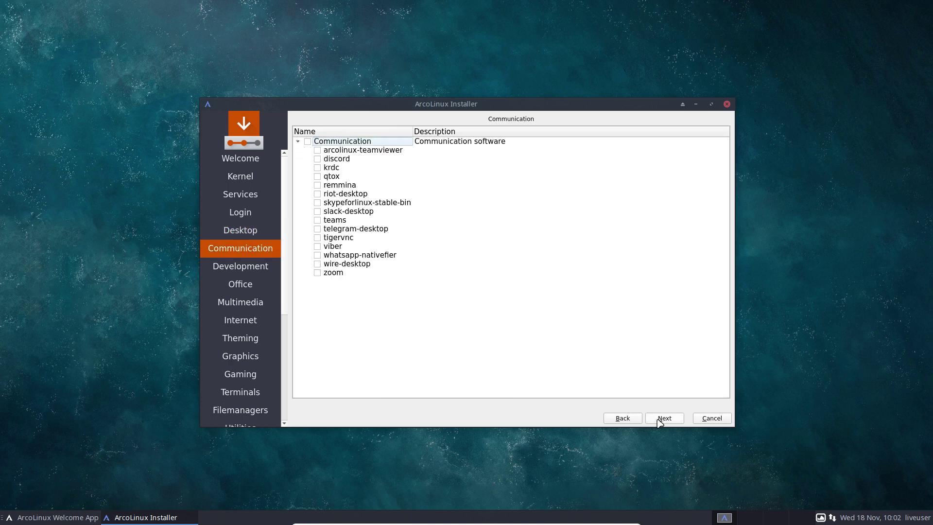
# Step: Skip through the optional software pages without ticking any extras
pyautogui.click(661, 421)
pyautogui.click(661, 421)
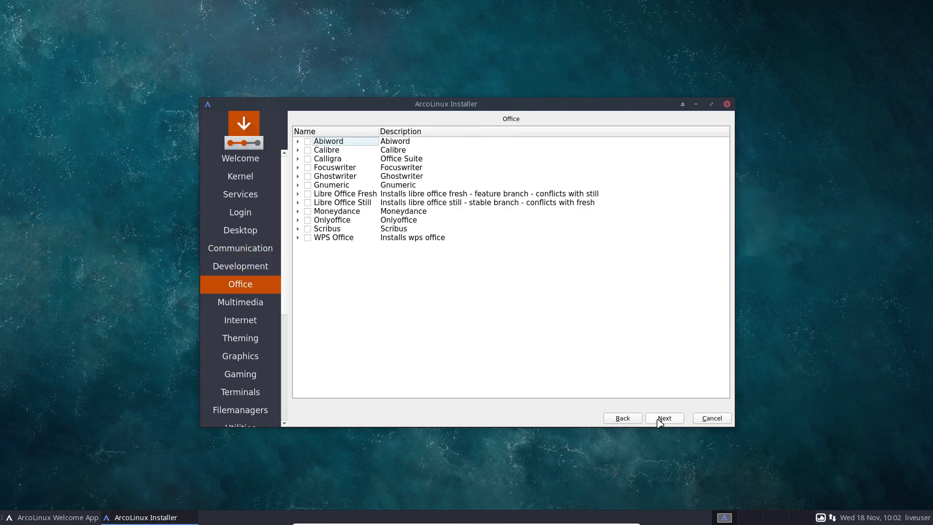
pyautogui.click(660, 421)
pyautogui.click(660, 421)
pyautogui.click(660, 421)
pyautogui.click(660, 421)
pyautogui.click(661, 421)
pyautogui.click(661, 421)
pyautogui.click(660, 421)
pyautogui.click(660, 421)
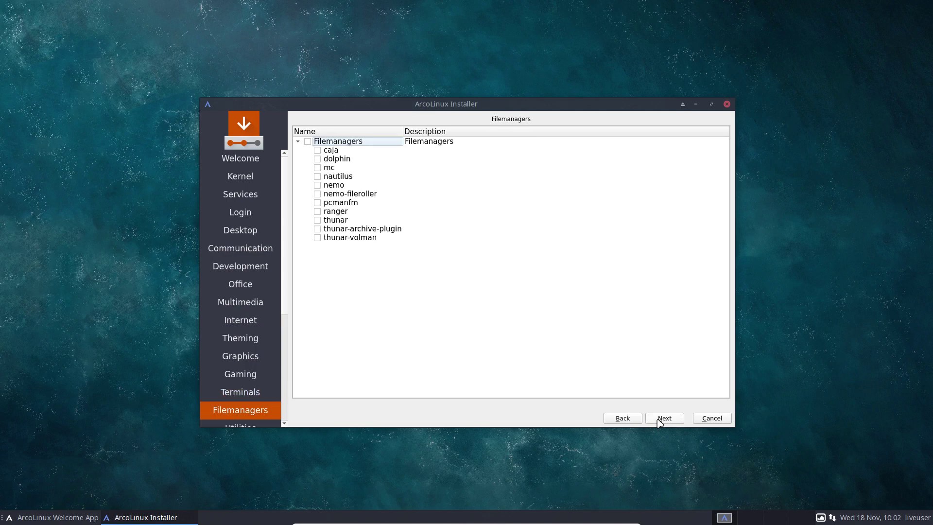
pyautogui.click(660, 421)
pyautogui.click(660, 421)
pyautogui.click(660, 421)
pyautogui.click(660, 421)
# Step: Choose the Belgian keyboard layout and continue to disk partitioning
pyautogui.click(662, 419)
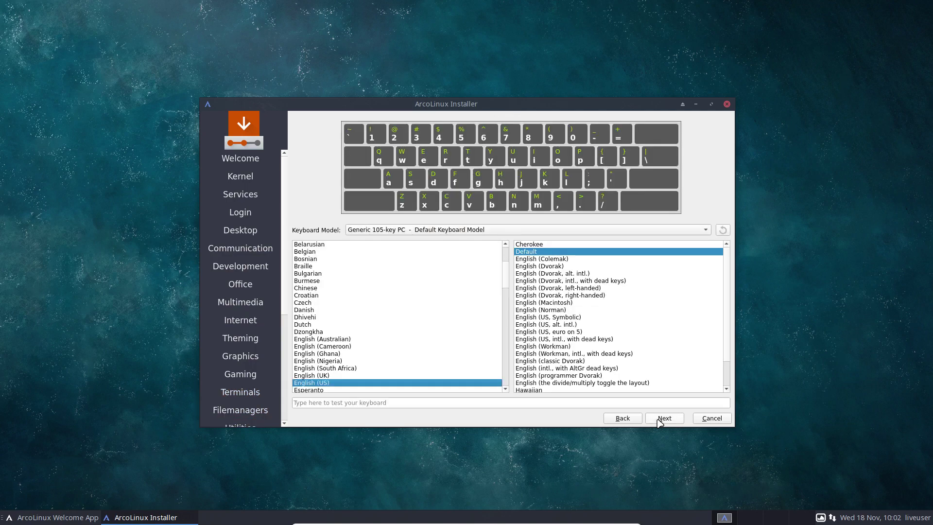
pyautogui.click(335, 252)
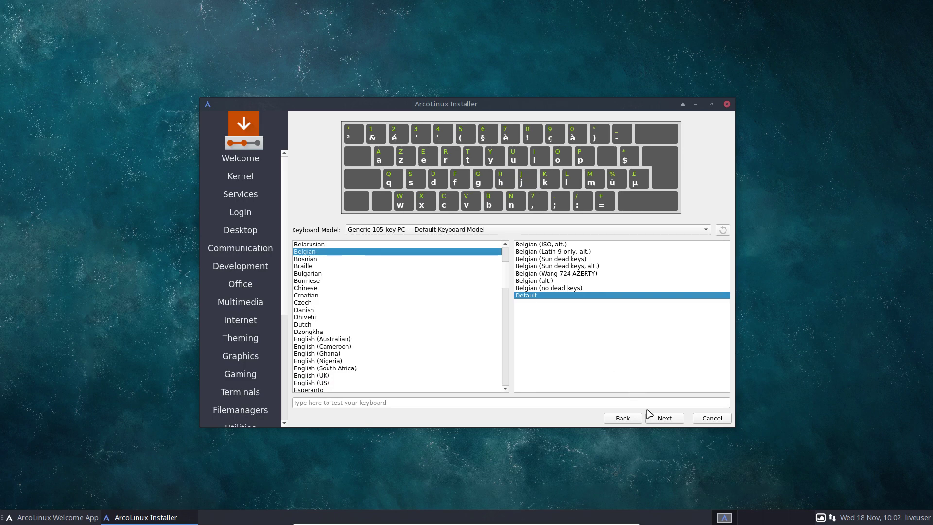
pyautogui.click(659, 421)
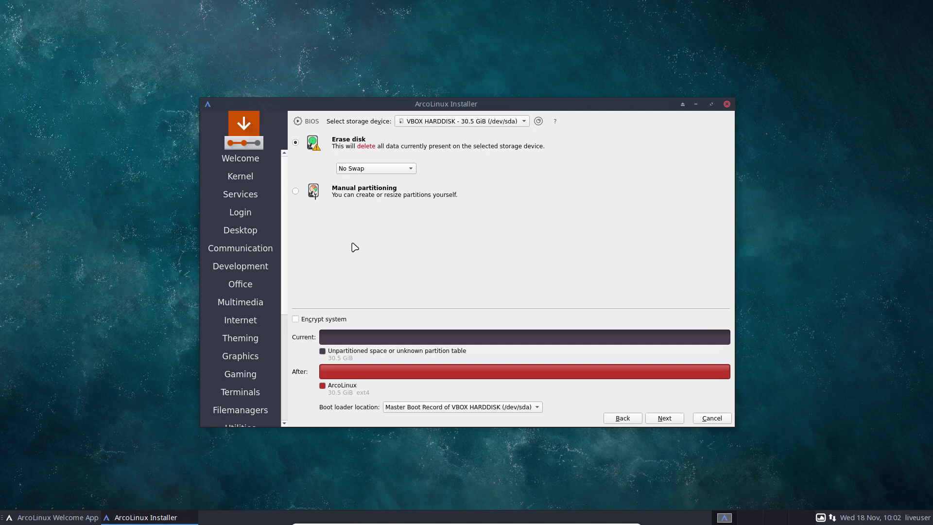
# Step: Try the erase-disk swap options, then settle on manual partitioning for the 30.5 GiB disk
pyautogui.click(295, 191)
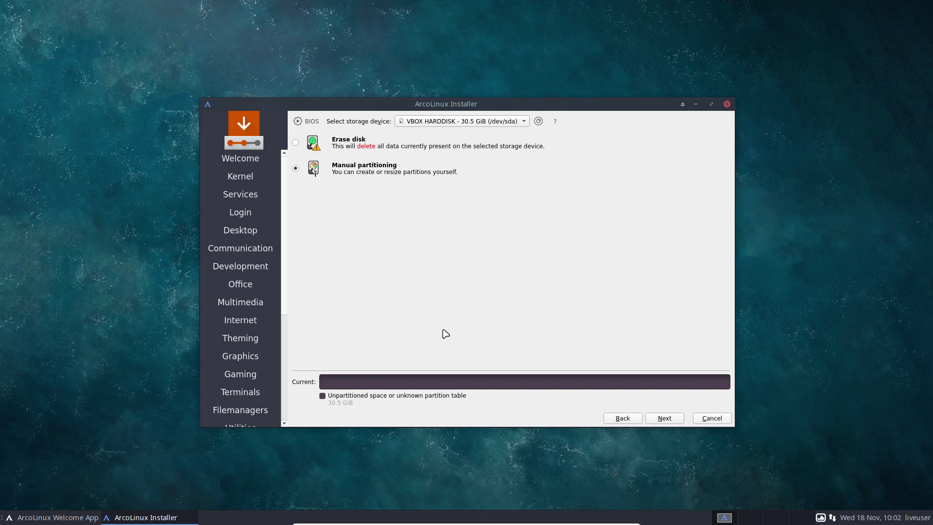
pyautogui.click(330, 142)
pyautogui.click(364, 170)
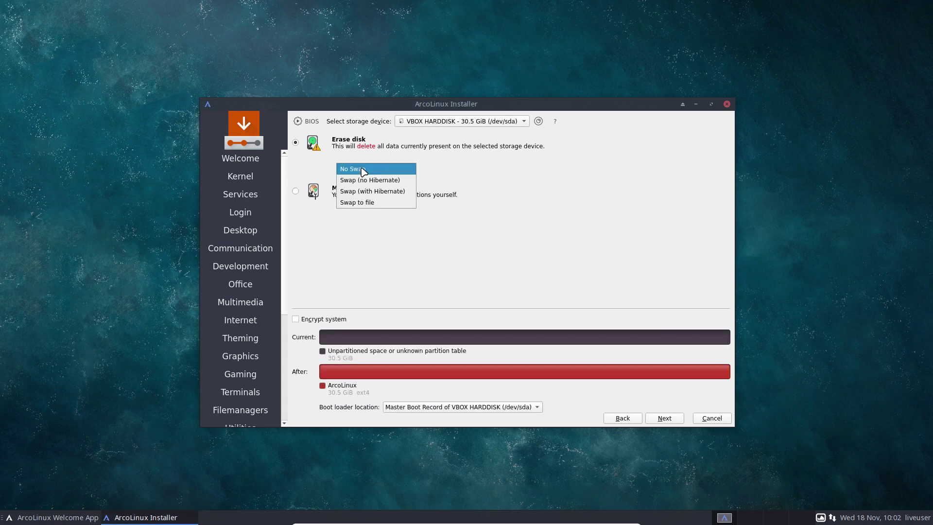
pyautogui.click(364, 169)
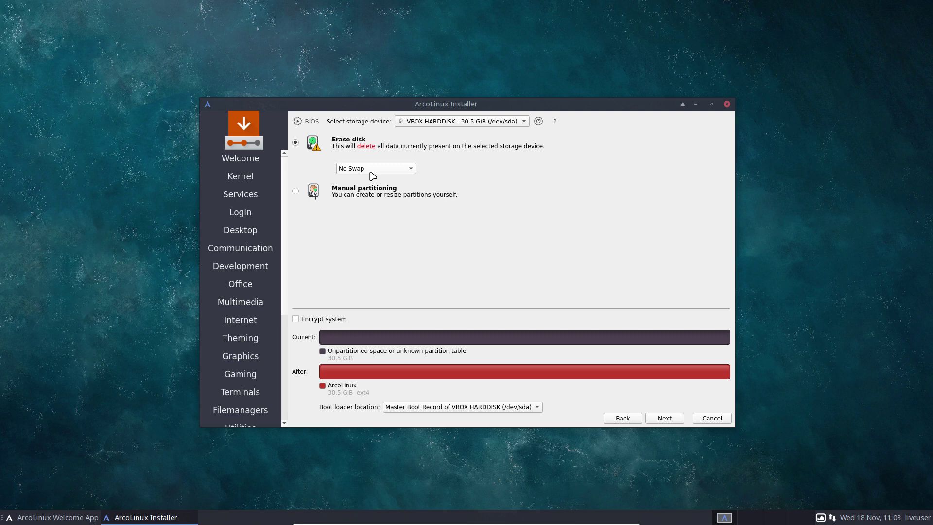
pyautogui.click(350, 170)
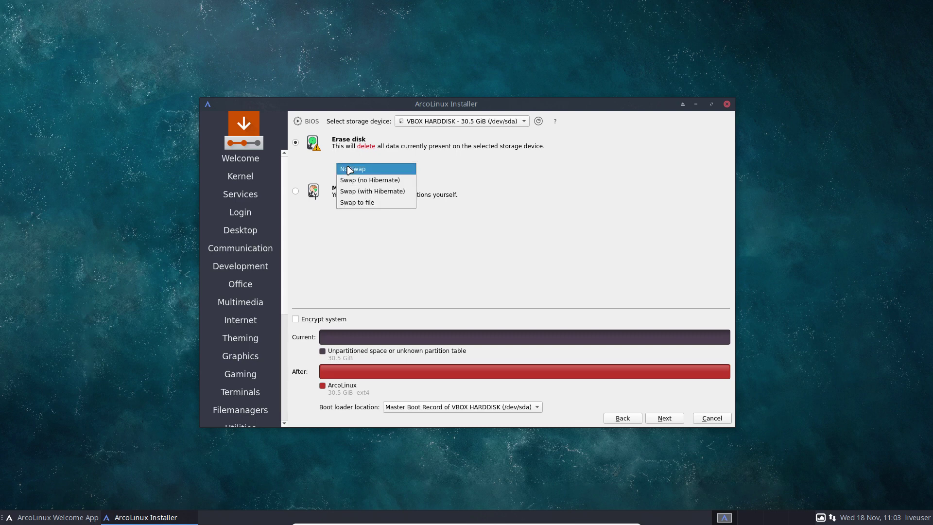
pyautogui.click(374, 180)
pyautogui.click(374, 169)
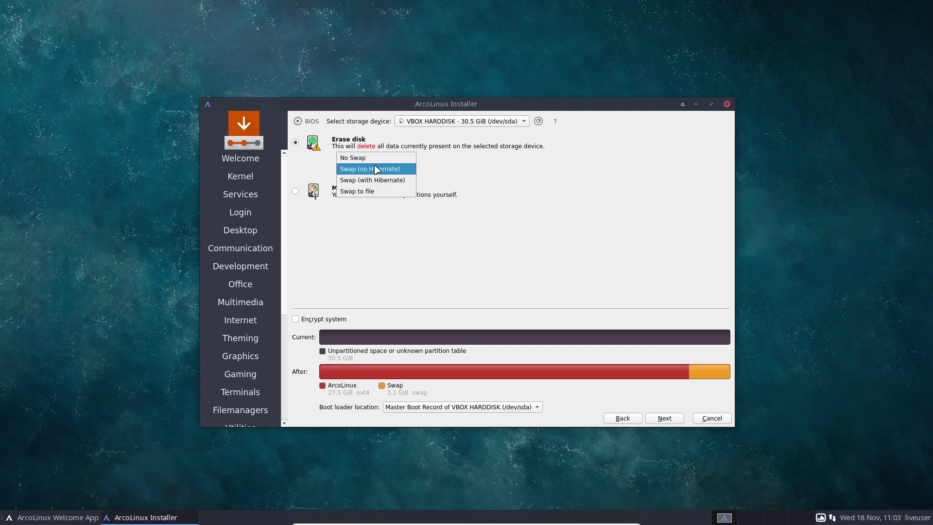
pyautogui.click(381, 182)
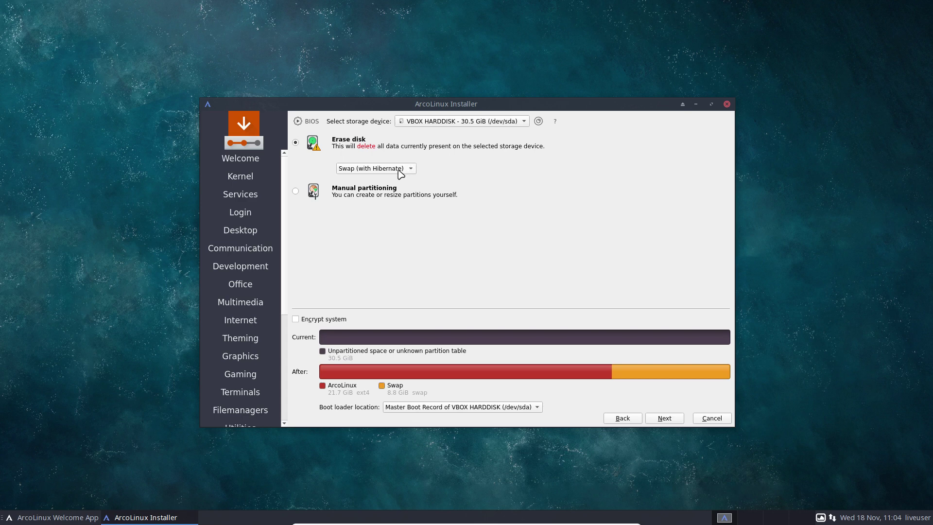
pyautogui.click(343, 196)
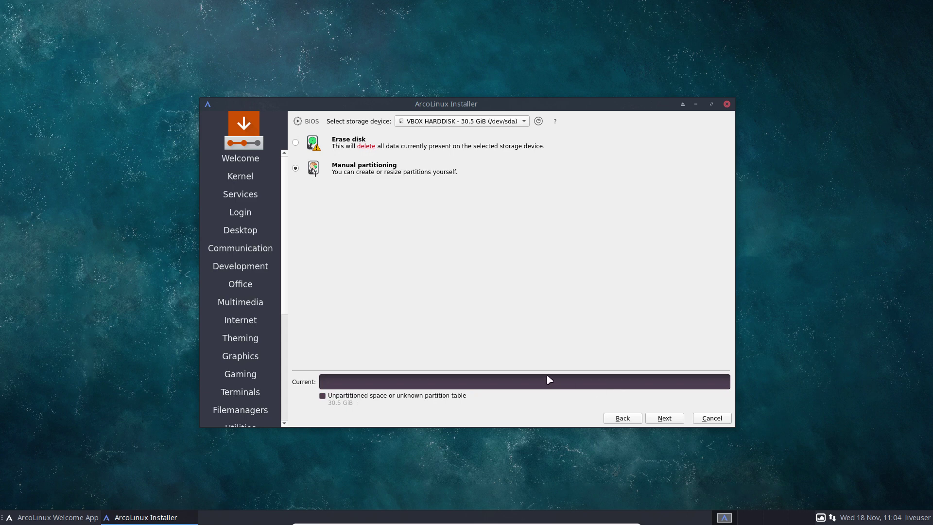
# Step: Create a Master Boot Record partition table on the VBOX HARDDISK and select its free space
pyautogui.click(664, 421)
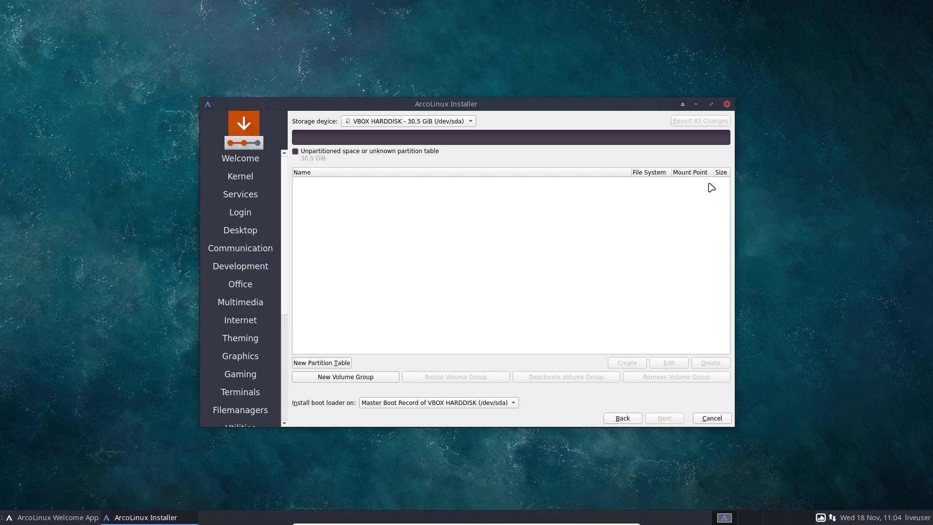
pyautogui.click(328, 363)
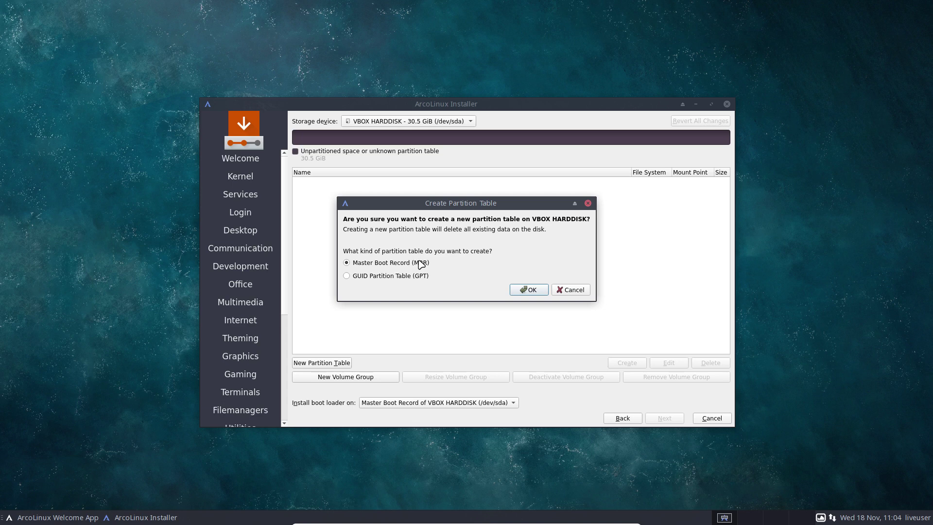
pyautogui.click(530, 291)
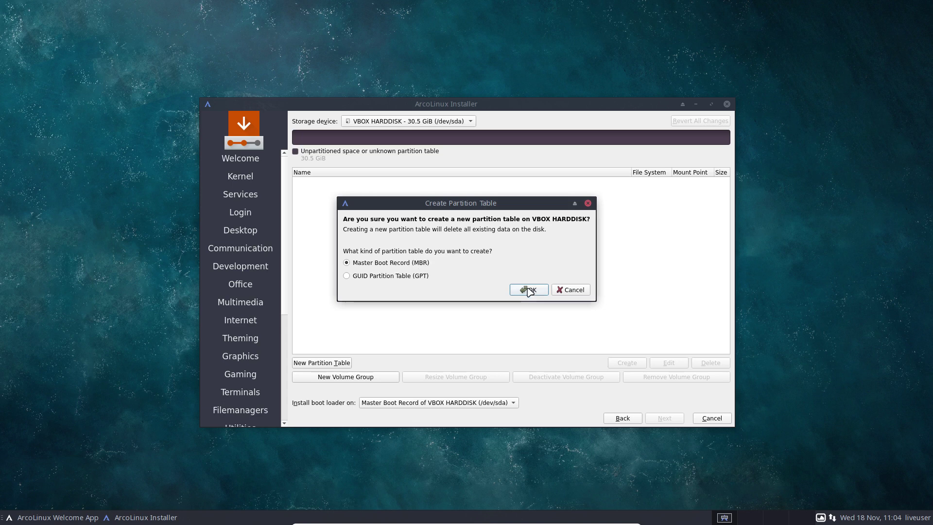
pyautogui.click(334, 187)
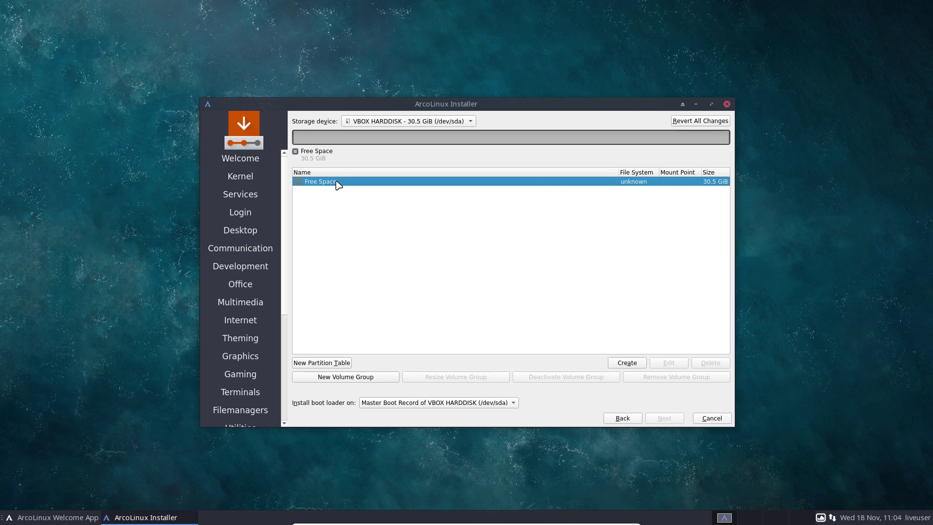
# Step: Create a partition in the free space and set its size to 10000 MiB
pyautogui.click(624, 364)
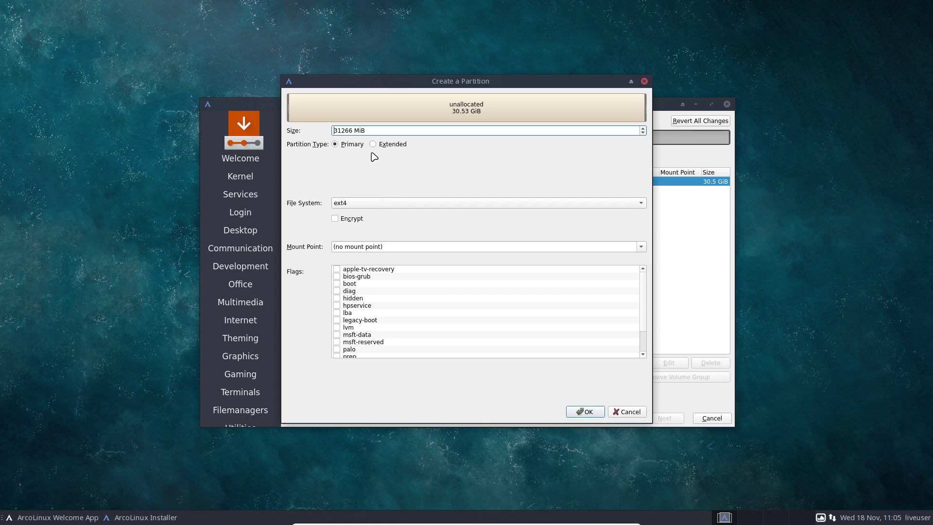
pyautogui.moveTo(369, 130); pyautogui.dragTo(315, 125)
pyautogui.press('Right')
pyautogui.press('BackSpace')
pyautogui.press('BackSpace')
pyautogui.moveTo(362, 130); pyautogui.dragTo(315, 125)
pyautogui.press('Right')
pyautogui.click(347, 130)
pyautogui.write('11')
pyautogui.press('BackSpace')
pyautogui.press('BackSpace')
pyautogui.press('BackSpace')
pyautogui.press('BackSpace')
pyautogui.press('BackSpace')
pyautogui.write('10000')
# Step: Keep ext4, mount the partition at / with the boot flag, and confirm
pyautogui.click(404, 206)
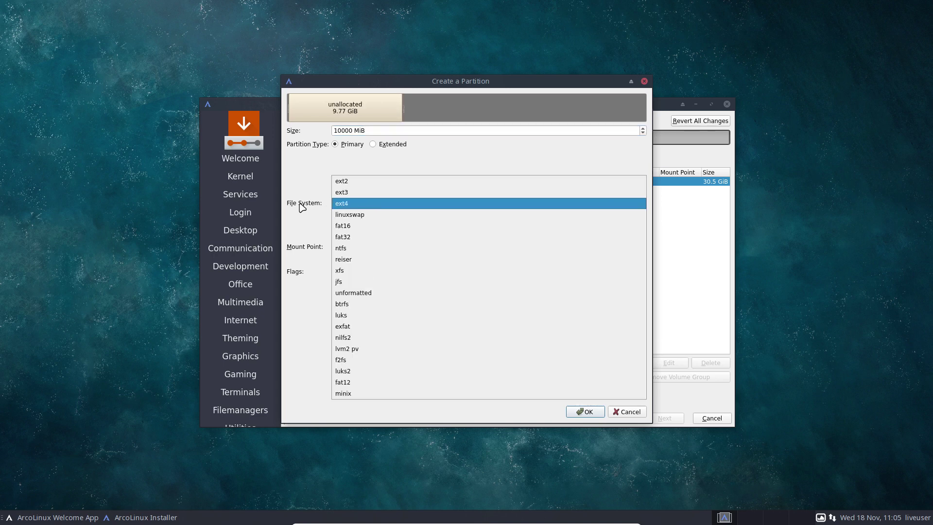
pyautogui.click(353, 204)
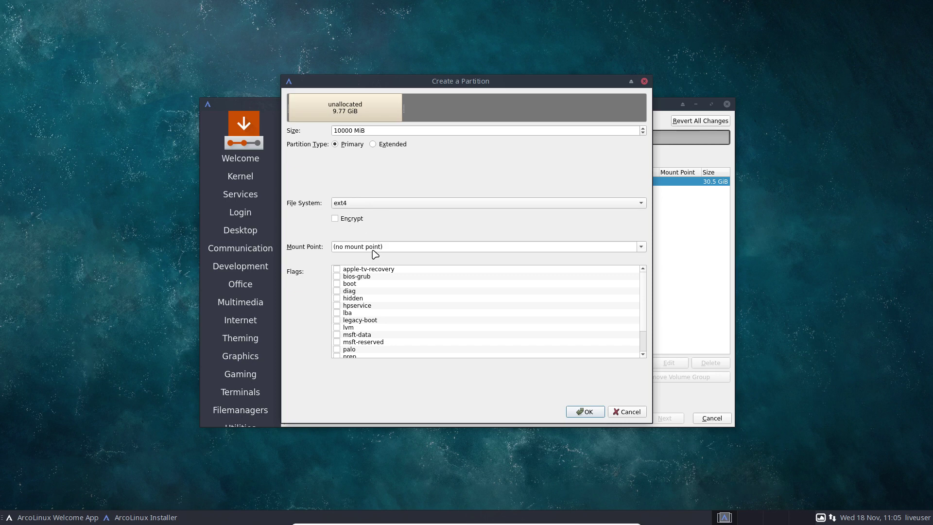
pyautogui.click(641, 248)
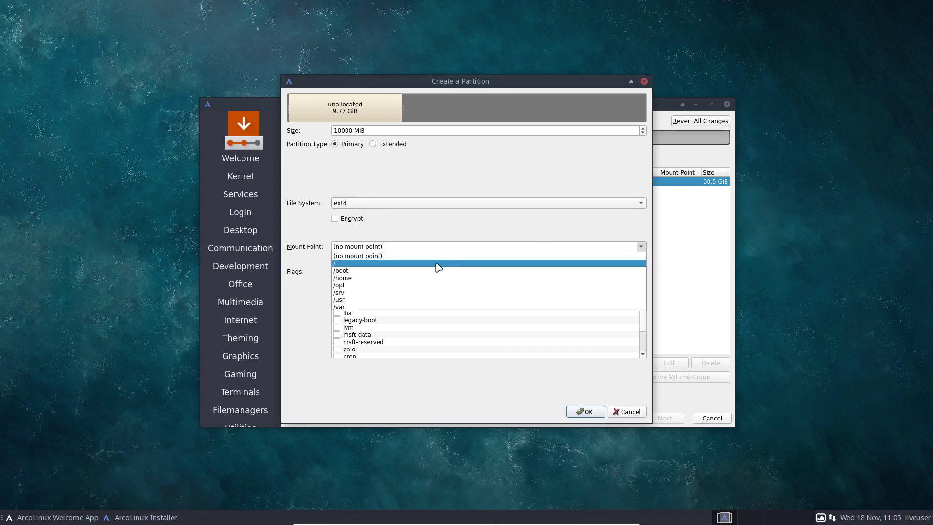
pyautogui.click(439, 264)
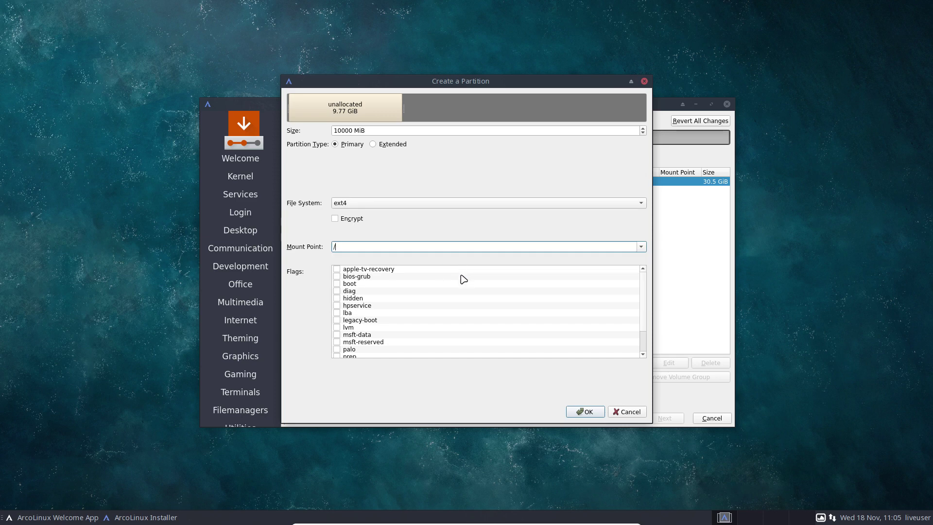
pyautogui.click(336, 284)
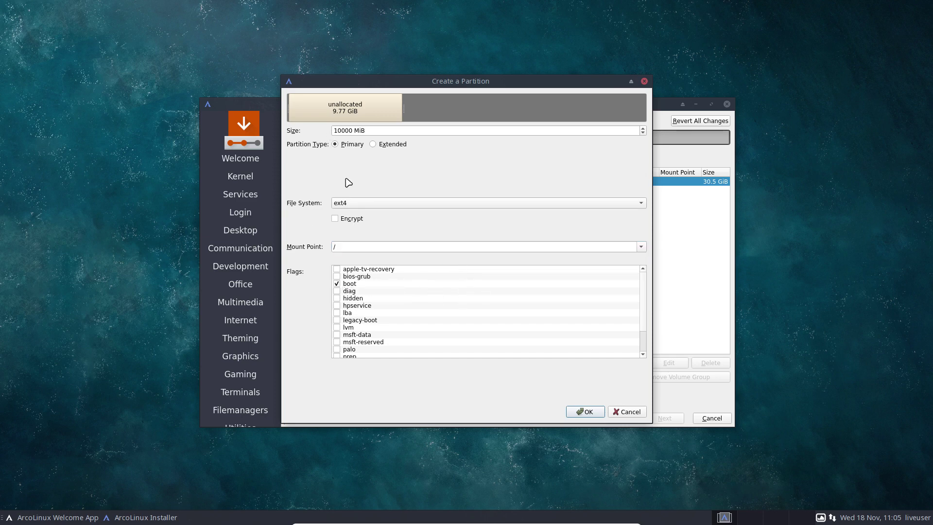
pyautogui.click(578, 414)
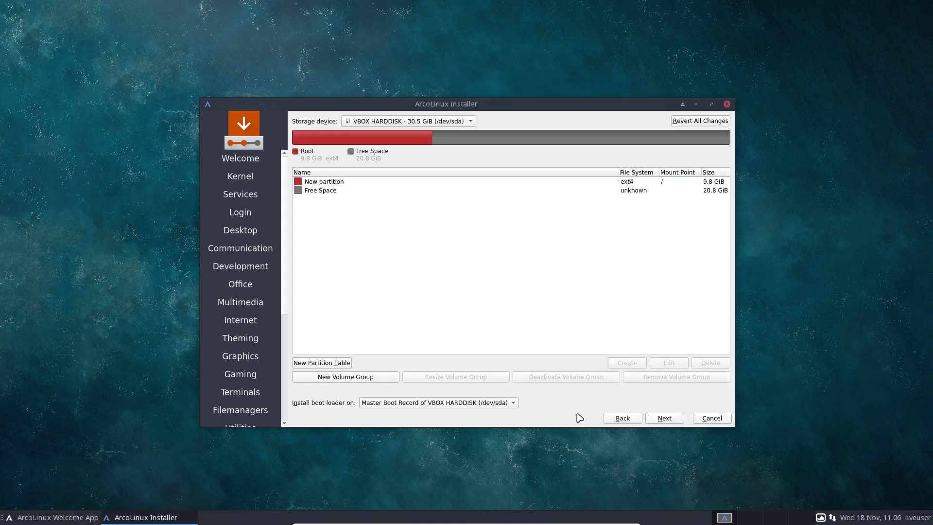
# Step: Create an ext4 partition from the remaining 20.8 GiB free space, mounted at /home
pyautogui.click(335, 191)
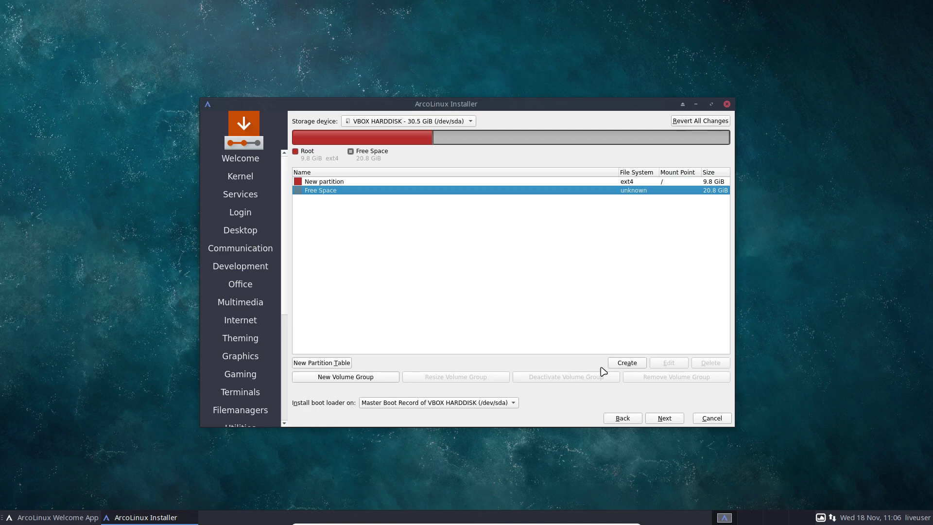
pyautogui.click(621, 366)
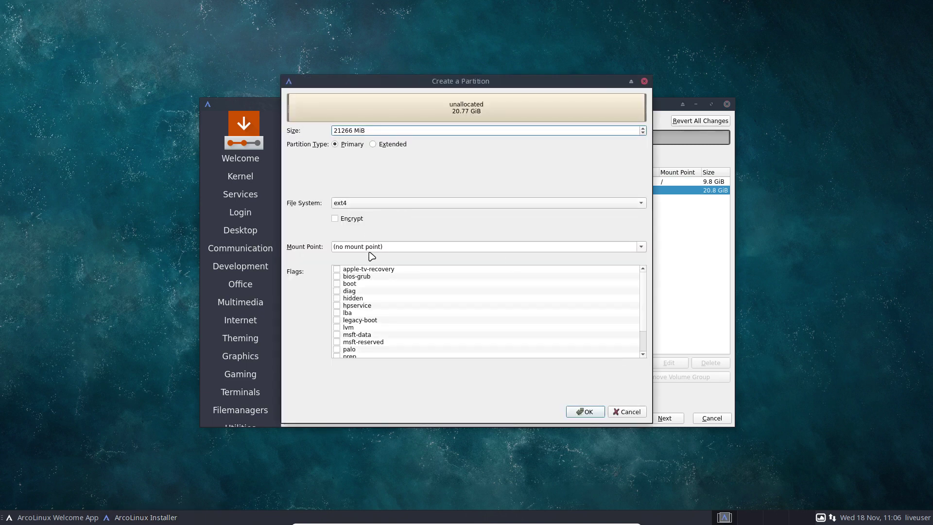
pyautogui.click(641, 247)
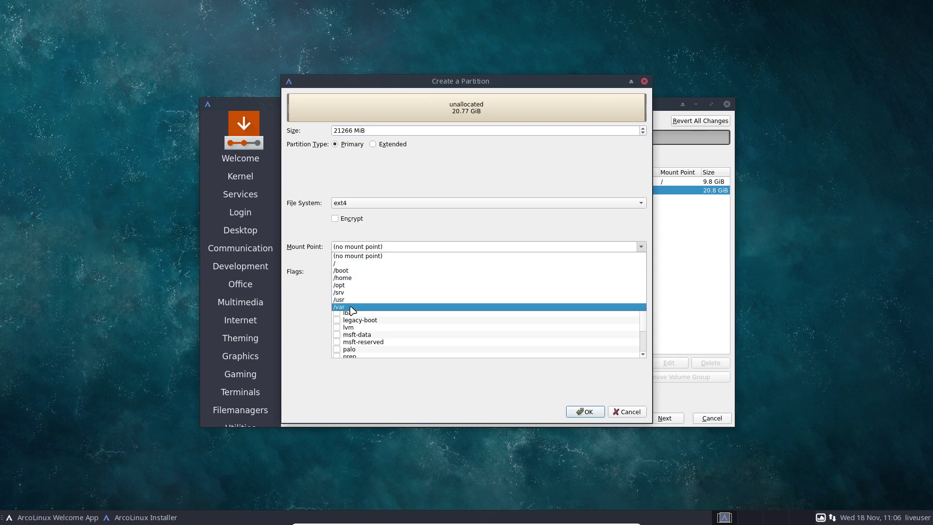
pyautogui.click(353, 277)
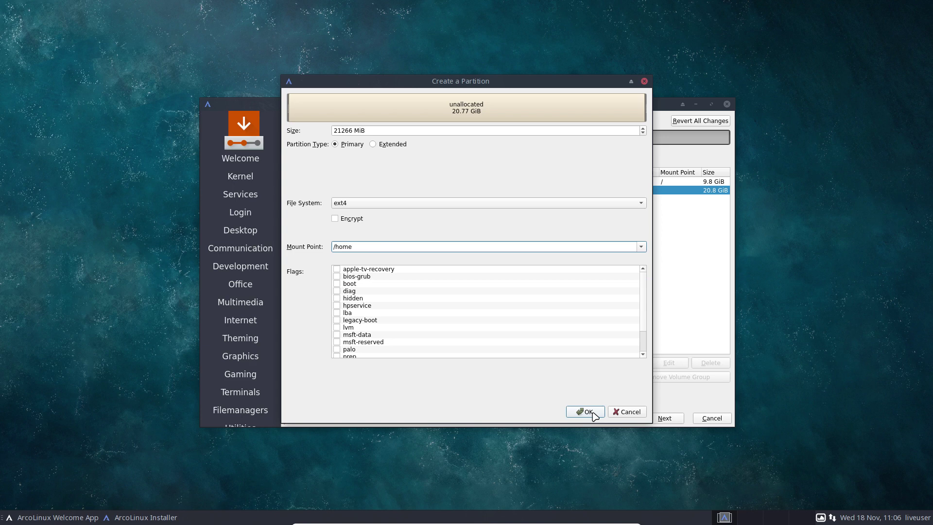
pyautogui.click(589, 413)
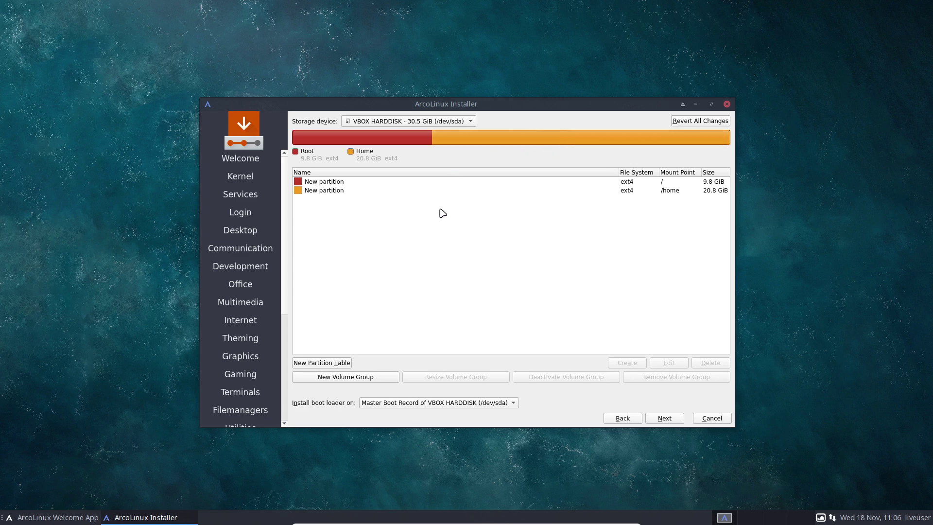
# Step: Move on to the user account page and dismiss the GPT on BIOS notice
pyautogui.click(665, 418)
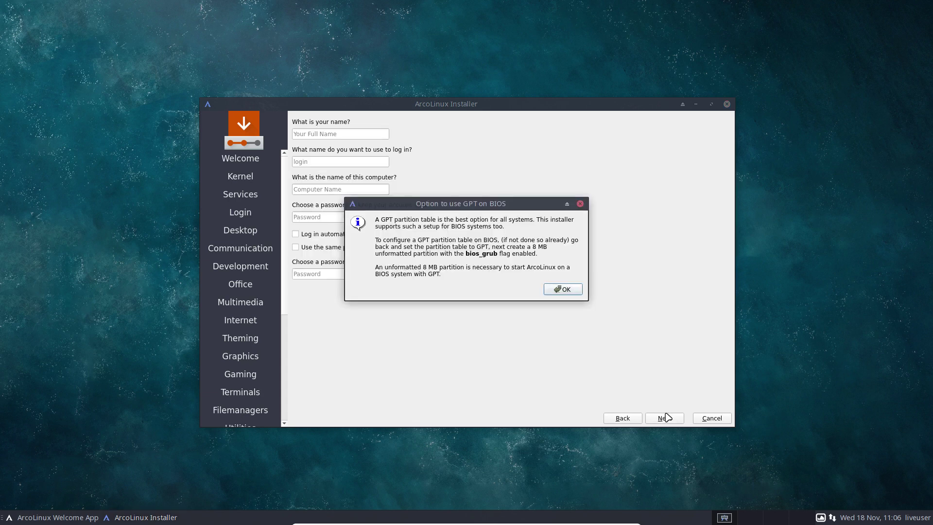
pyautogui.moveTo(498, 207); pyautogui.dragTo(698, 199)
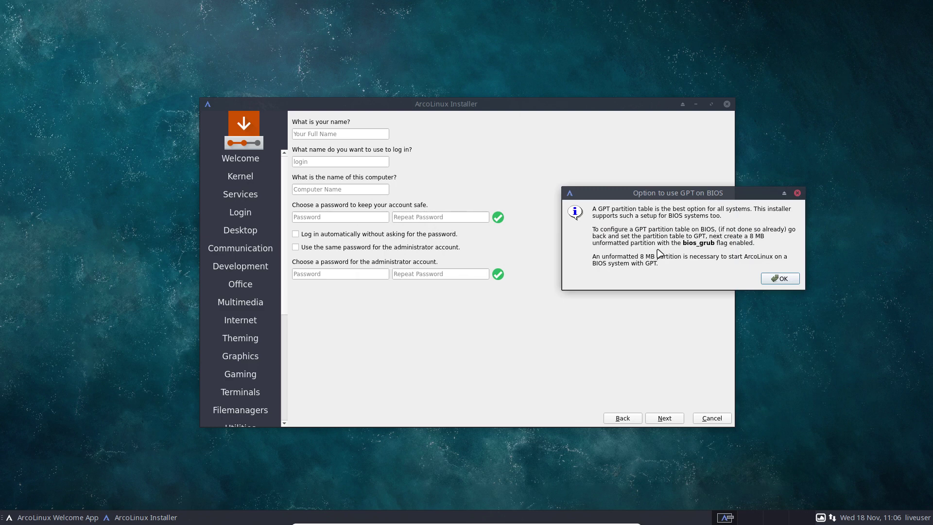
pyautogui.doubleClick(603, 210)
pyautogui.click(770, 278)
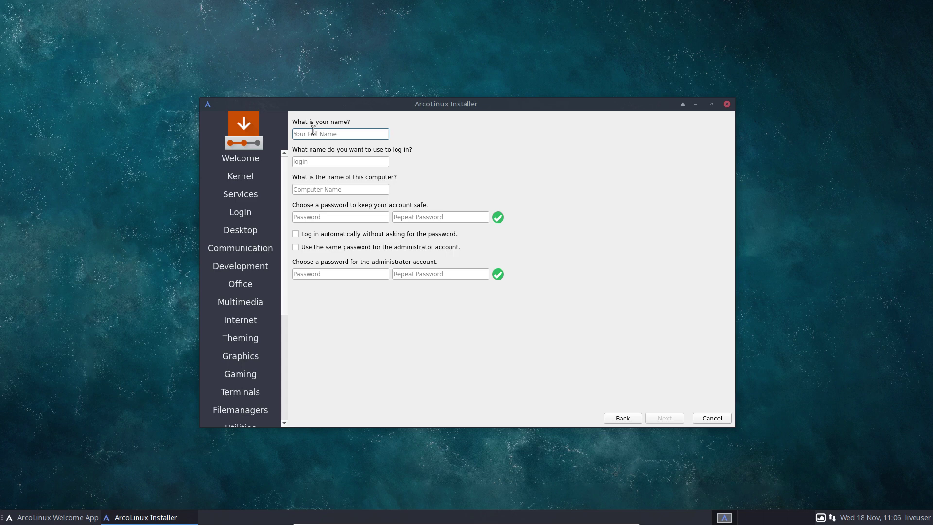
# Step: Enter the user's name and matching passwords, enabling auto-login and the shared admin password
pyautogui.write('erik')
pyautogui.press('Tab')
pyautogui.press('Tab')
pyautogui.press('Tab')
pyautogui.write('123')
pyautogui.press('Tab')
pyautogui.write('12345')
pyautogui.hotkey('shift', 'Tab')
pyautogui.write('1234')
pyautogui.press('Tab')
pyautogui.write('1234')
pyautogui.press('Tab')
pyautogui.press('space')
pyautogui.press('Tab')
pyautogui.press('space')
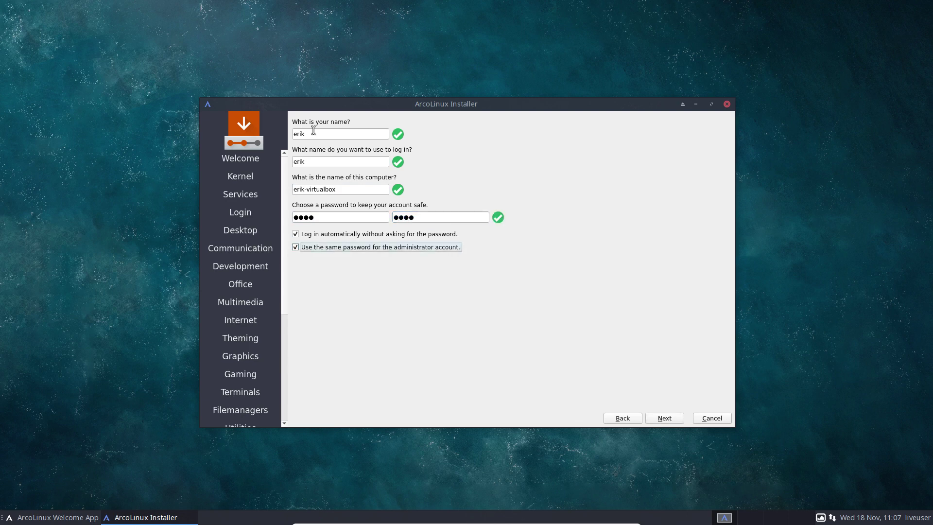
# Step: Start the installation from the summary page and maximize Chromium on the host
pyautogui.click(665, 418)
pyautogui.click(665, 418)
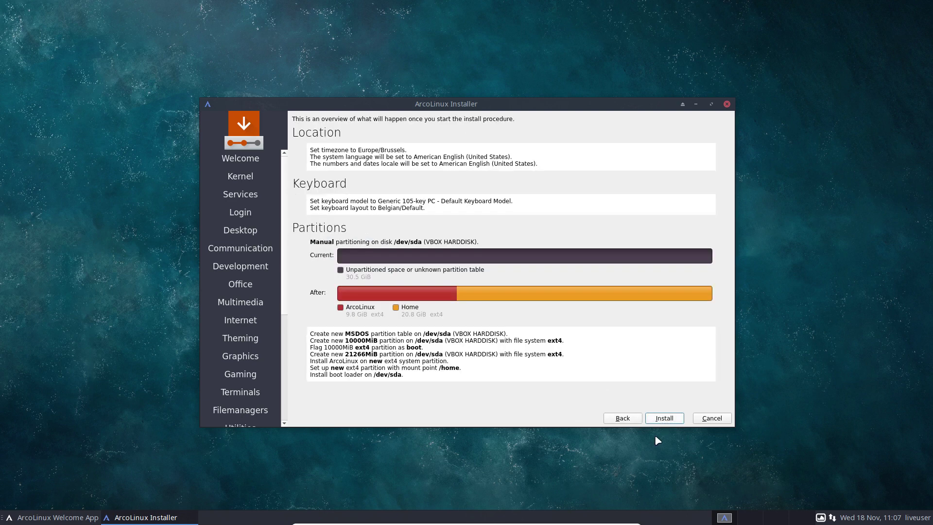
pyautogui.moveTo(932, 84); pyautogui.dragTo(347, 86)
pyautogui.doubleClick(348, 86)
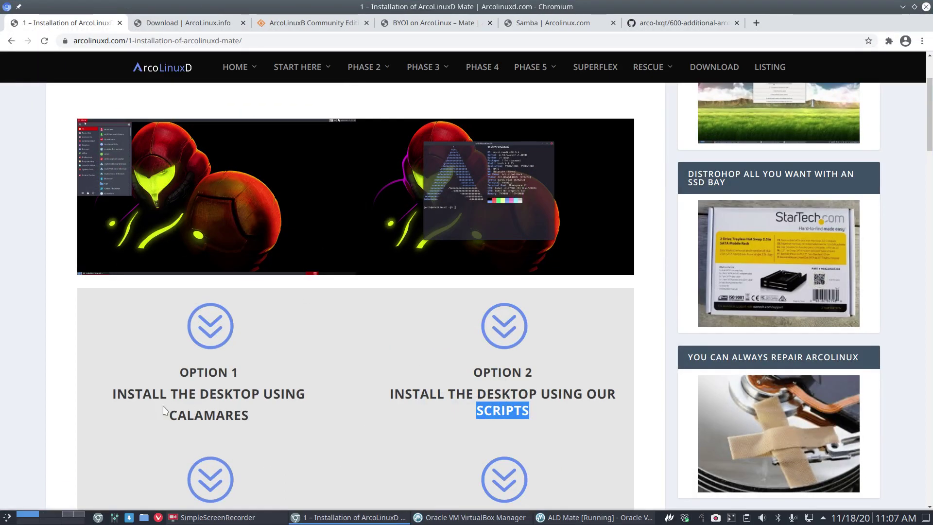
# Step: Sort the SourceForge community editions folder listing by name
pyautogui.moveTo(117, 392); pyautogui.dragTo(249, 386)
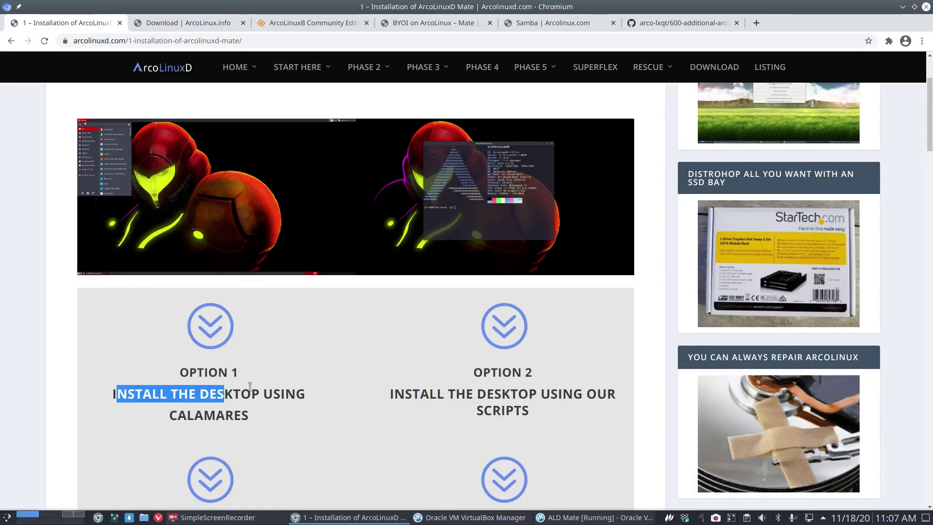
pyautogui.click(255, 419)
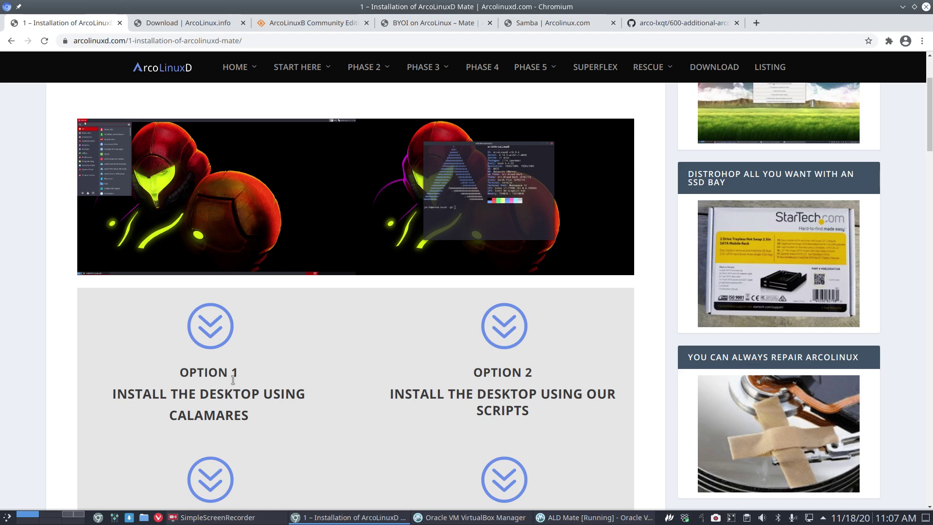
pyautogui.click(318, 23)
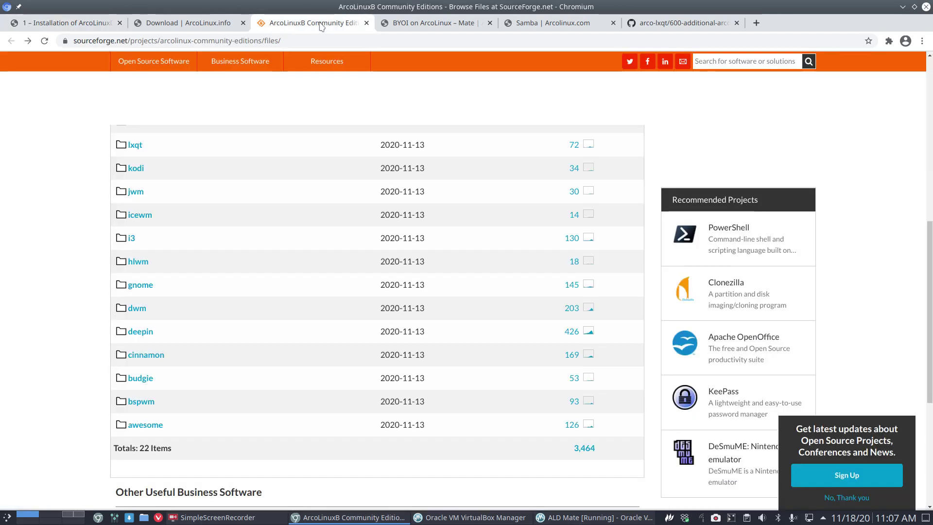
pyautogui.scroll(6, 159, 246)
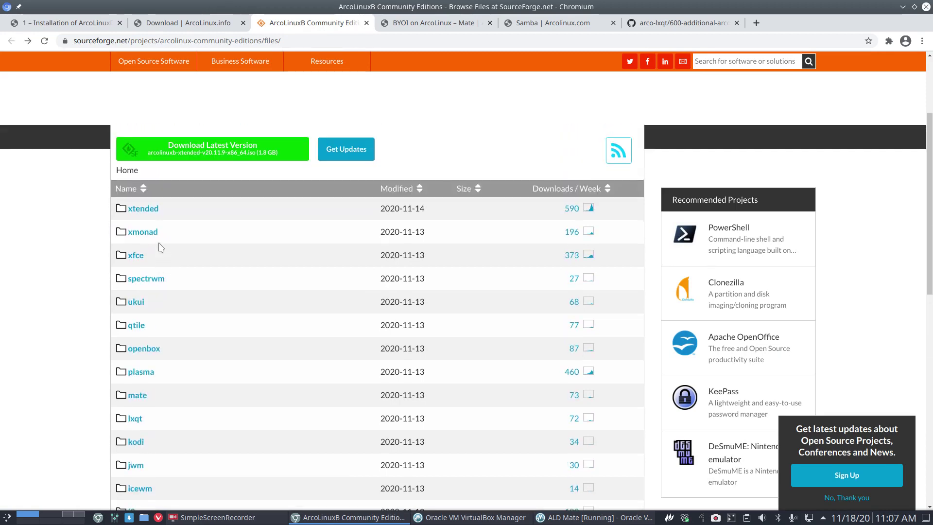
pyautogui.click(134, 193)
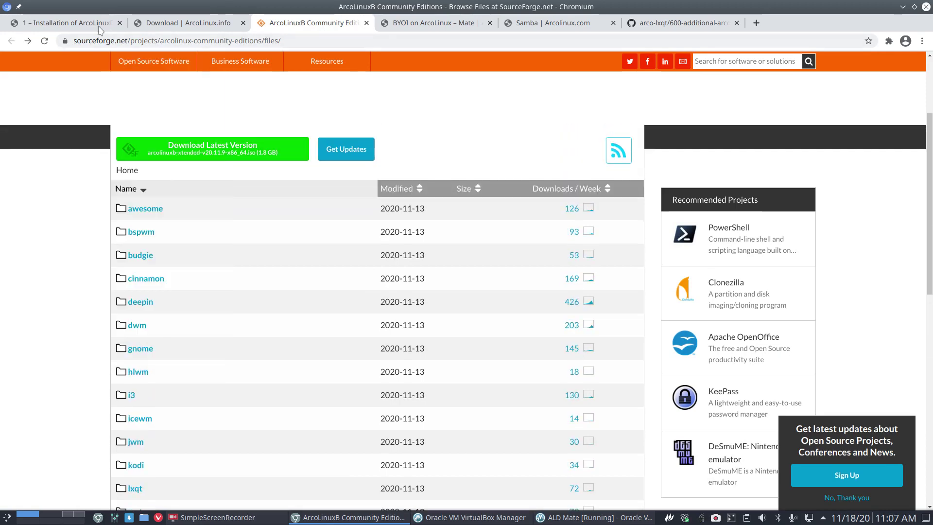
# Step: Return to the ArcoLinuxD Mate guide and scroll to its four desktop install options
pyautogui.click(77, 24)
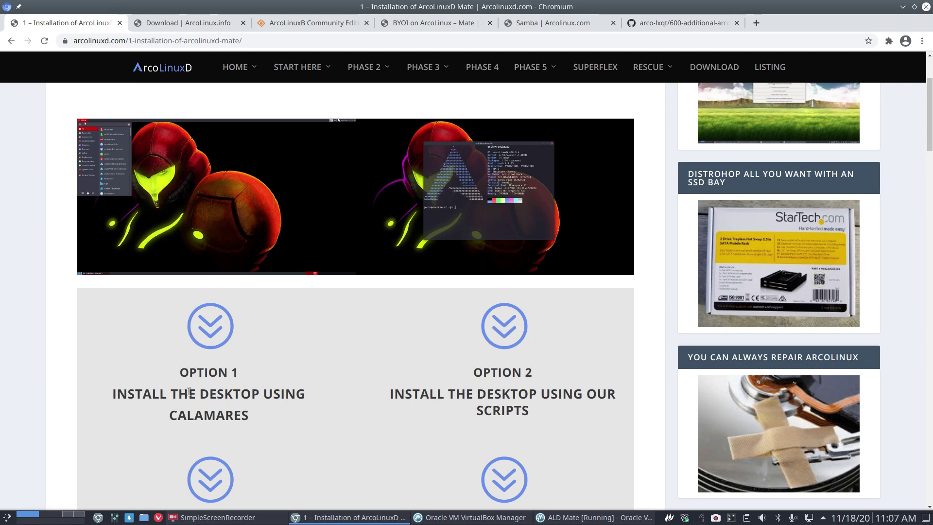
pyautogui.scroll(-3, 189, 392)
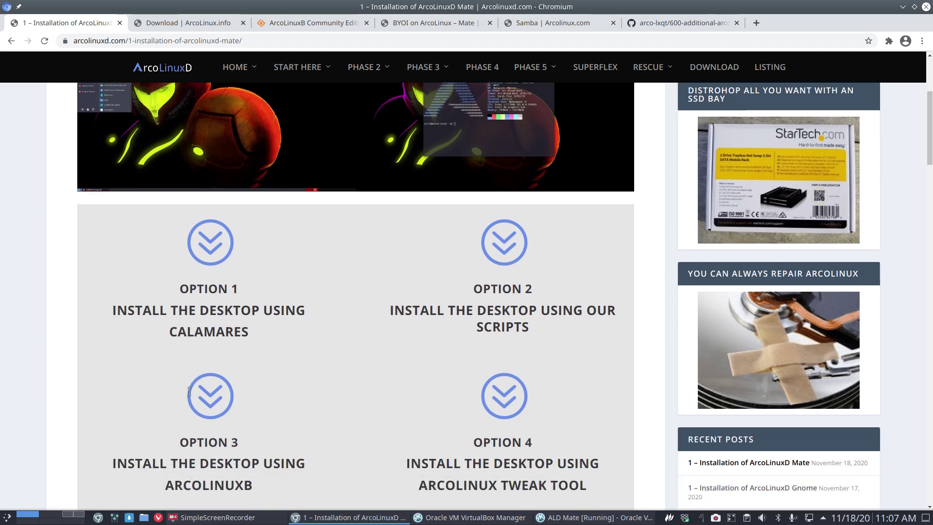
pyautogui.scroll(-4, 189, 392)
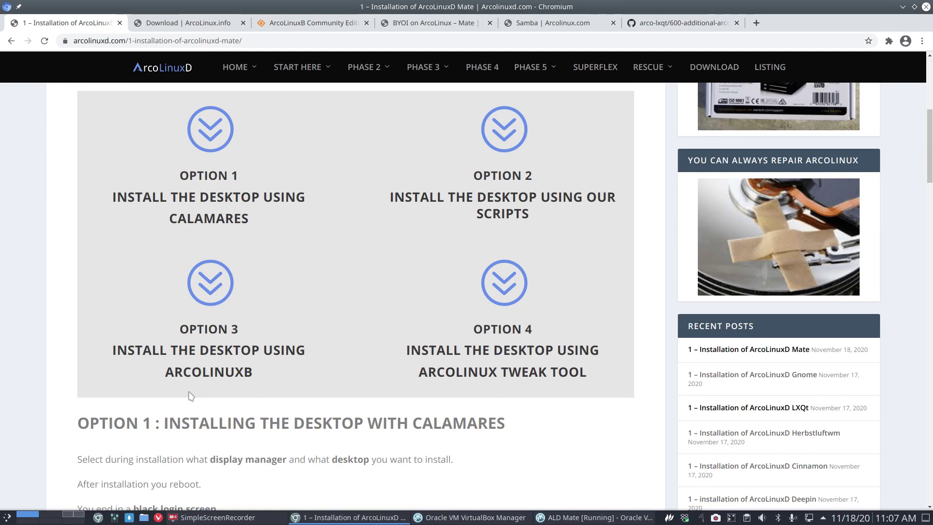
pyautogui.press('F12')
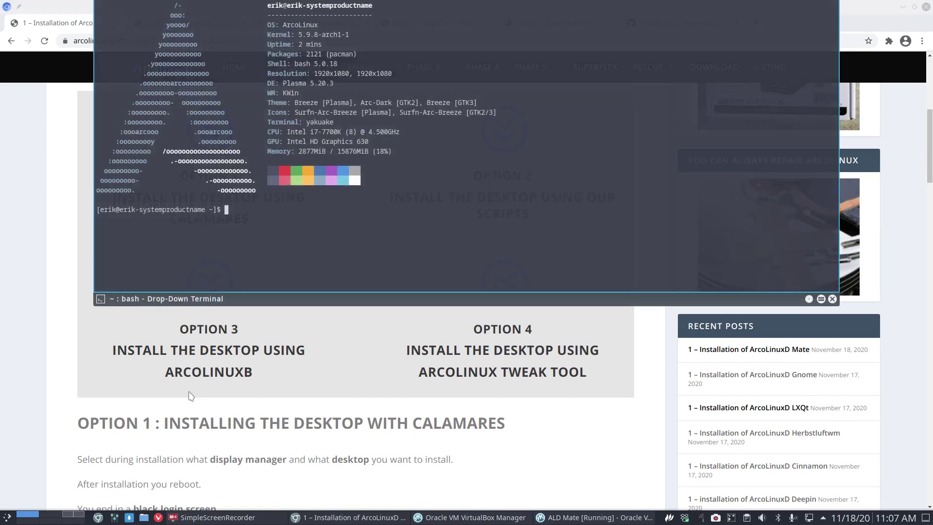
pyautogui.write('sudo pacman -S arcolinuxin')
pyautogui.press('BackSpace')
pyautogui.press('BackSpace')
pyautogui.press('Tab')
pyautogui.press('Tab')
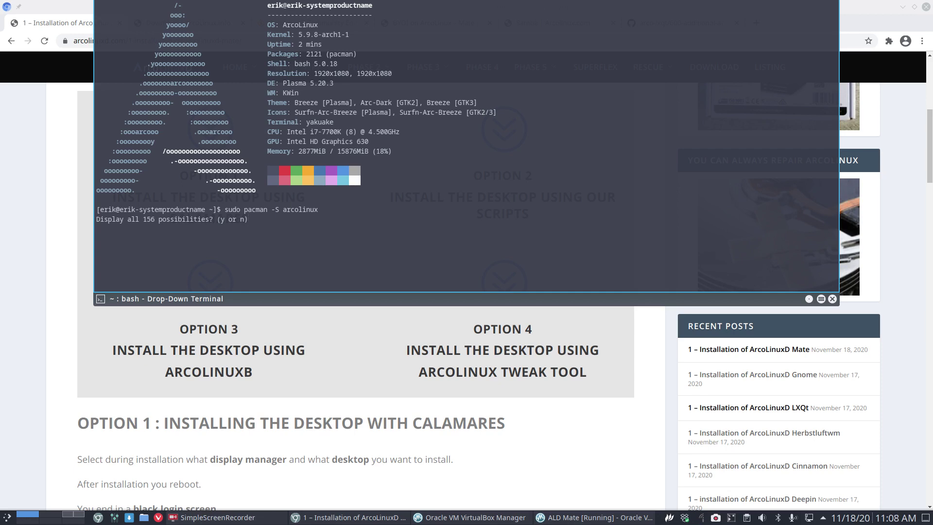
pyautogui.press('n')
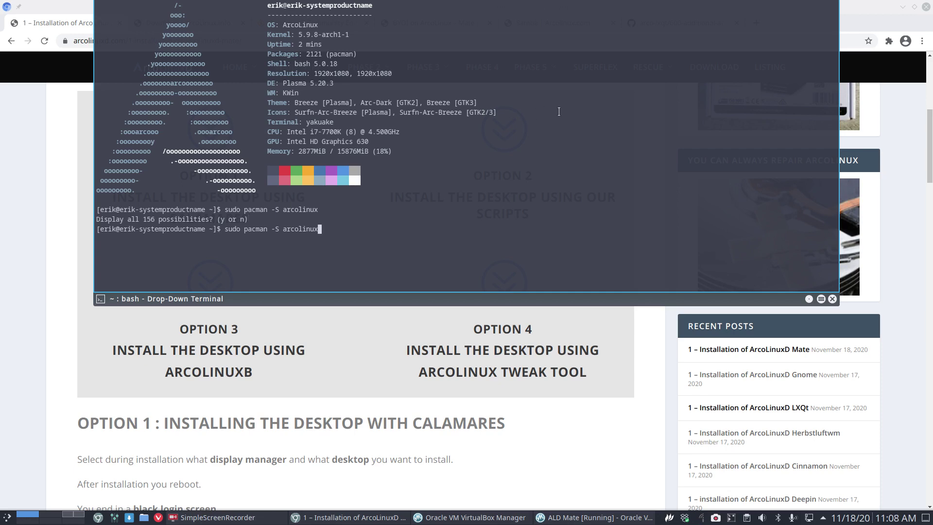
pyautogui.press('F12')
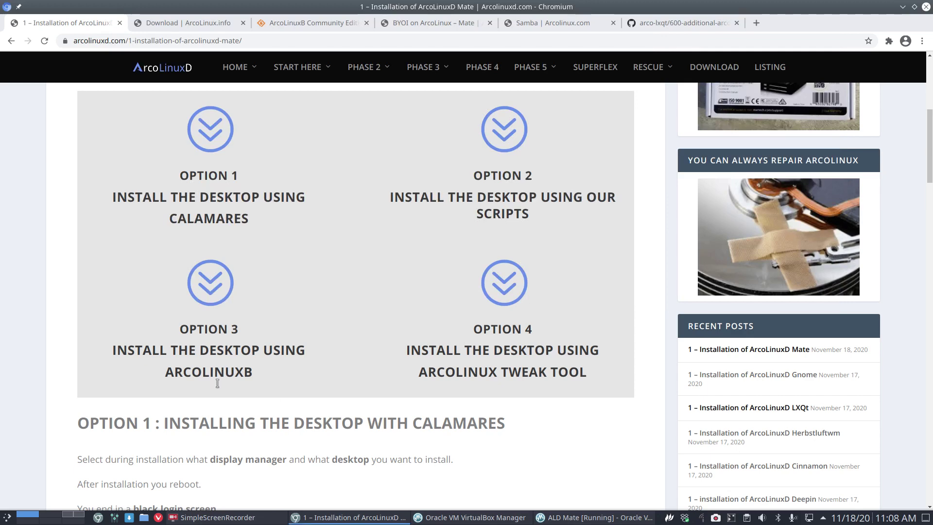
# Step: Launch Software Update via 'upd' and list packages by repository, showing arcolinux_repo
pyautogui.click(4, 520)
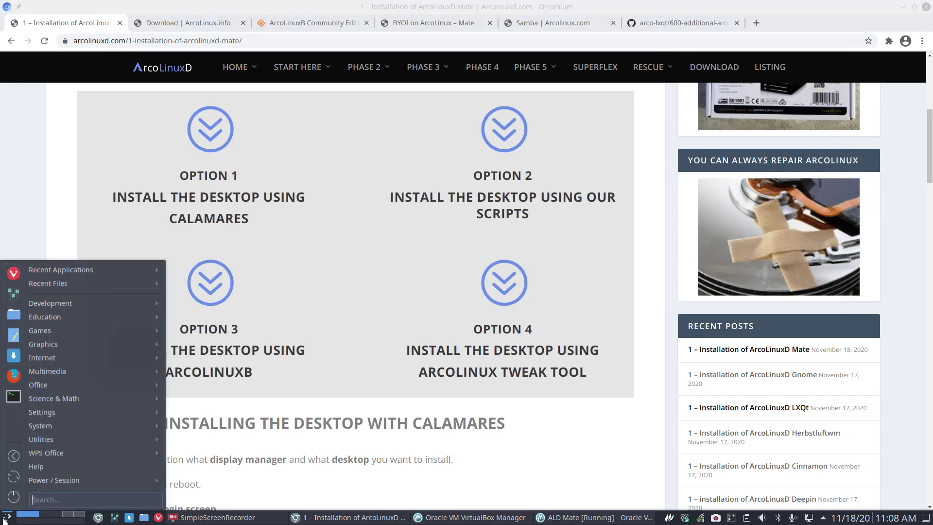
pyautogui.write('upd')
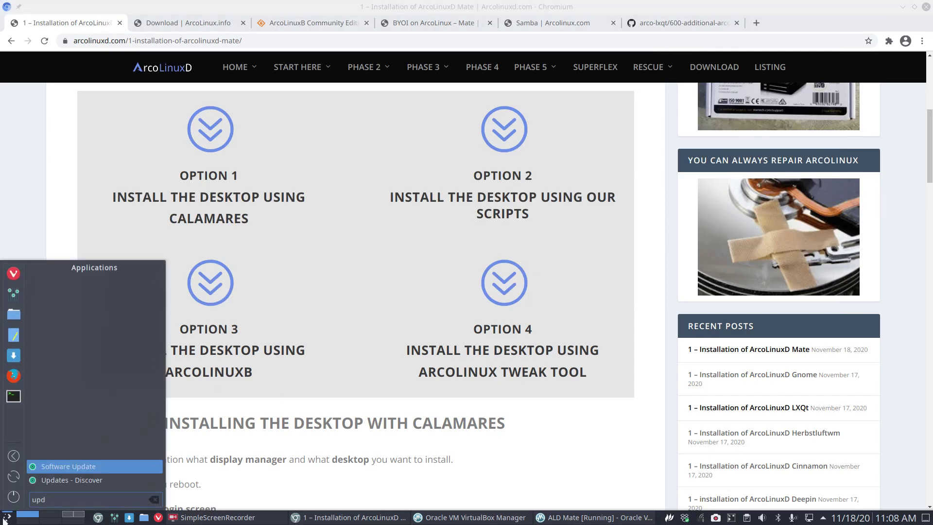
pyautogui.click(76, 468)
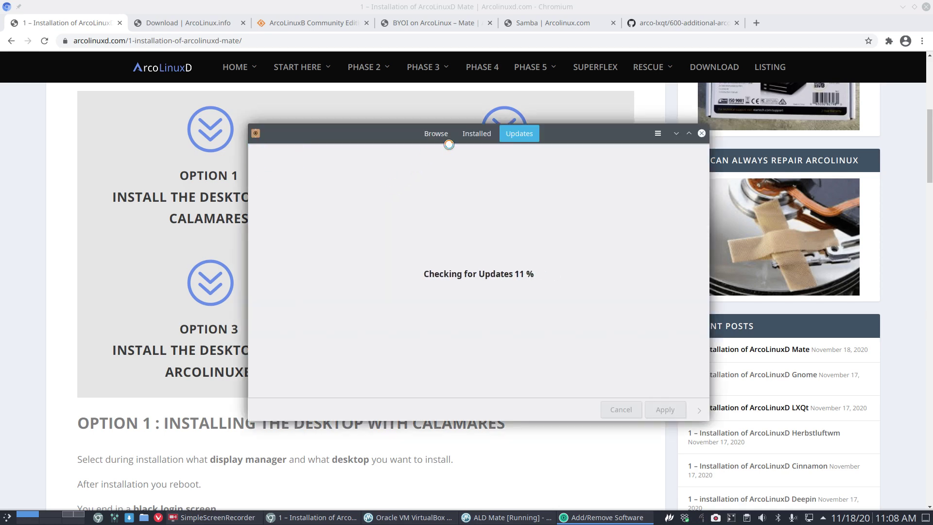
pyautogui.click(437, 133)
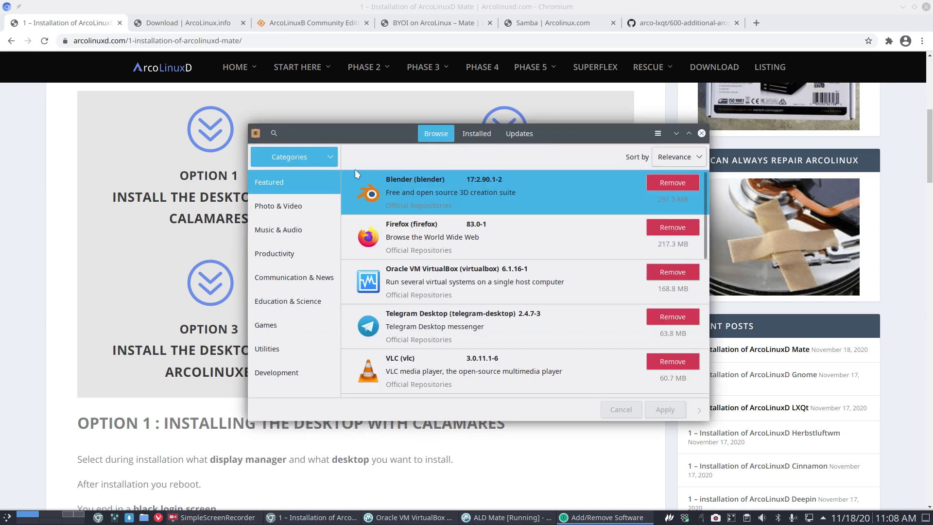
pyautogui.click(330, 159)
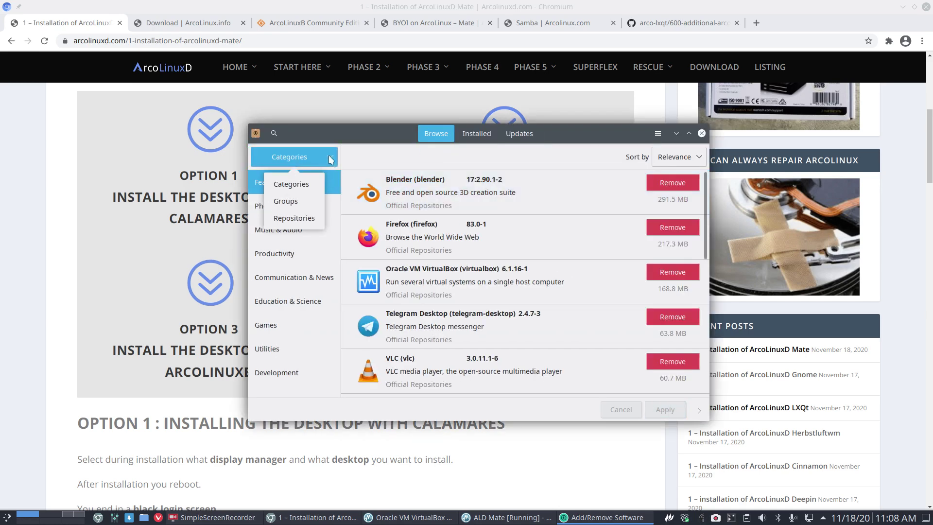
pyautogui.click(306, 218)
pyautogui.click(305, 302)
# Step: Click through arcolinux_repo packages like arcolinux-apps-git, arcolinux-arc-kde and arcolinux-betterlockscreen-git
pyautogui.click(508, 229)
pyautogui.click(525, 191)
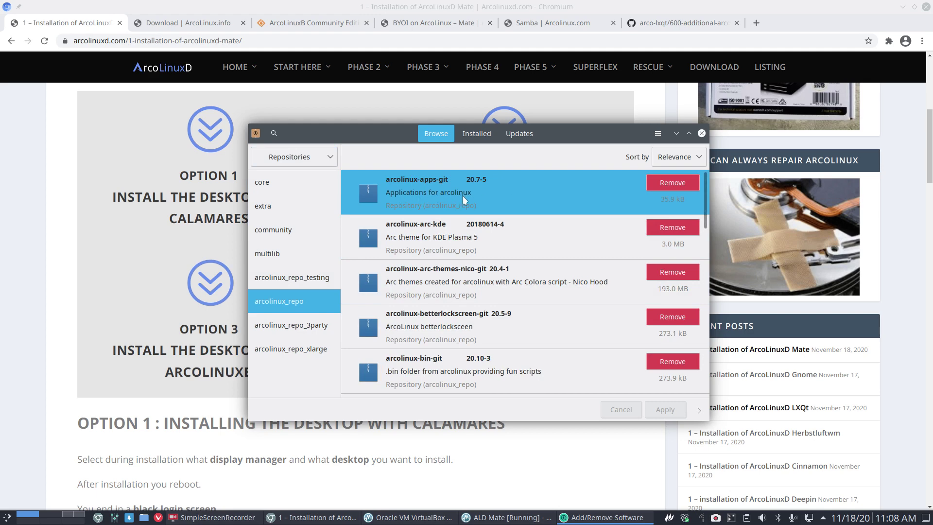
pyautogui.click(436, 229)
pyautogui.click(448, 288)
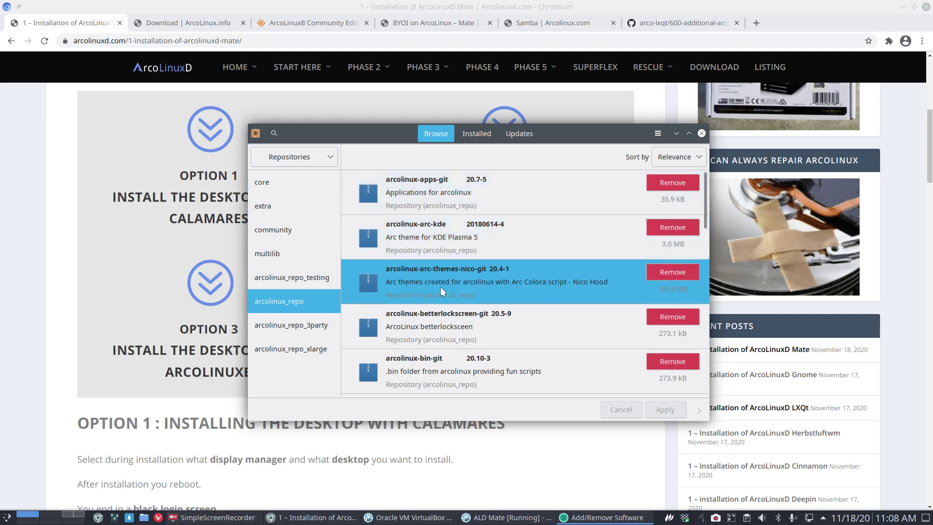
pyautogui.click(506, 318)
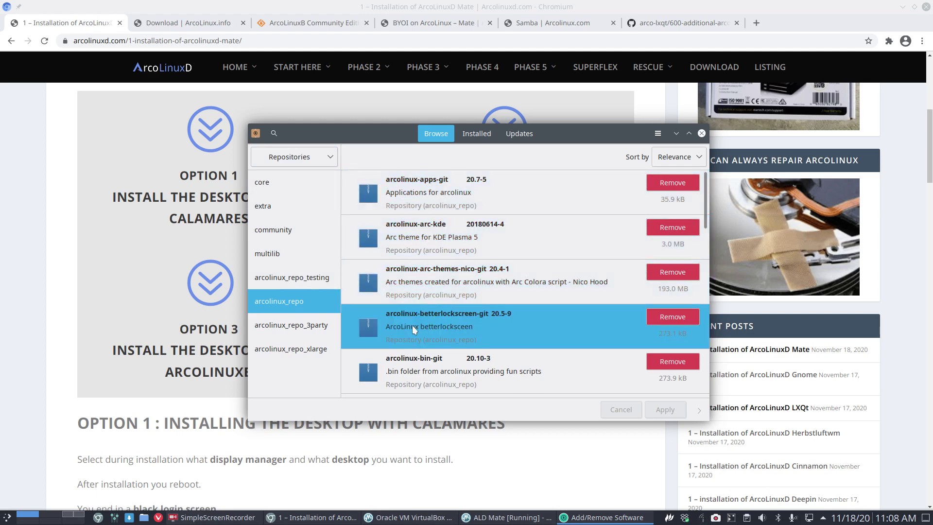
pyautogui.scroll(-8, 422, 287)
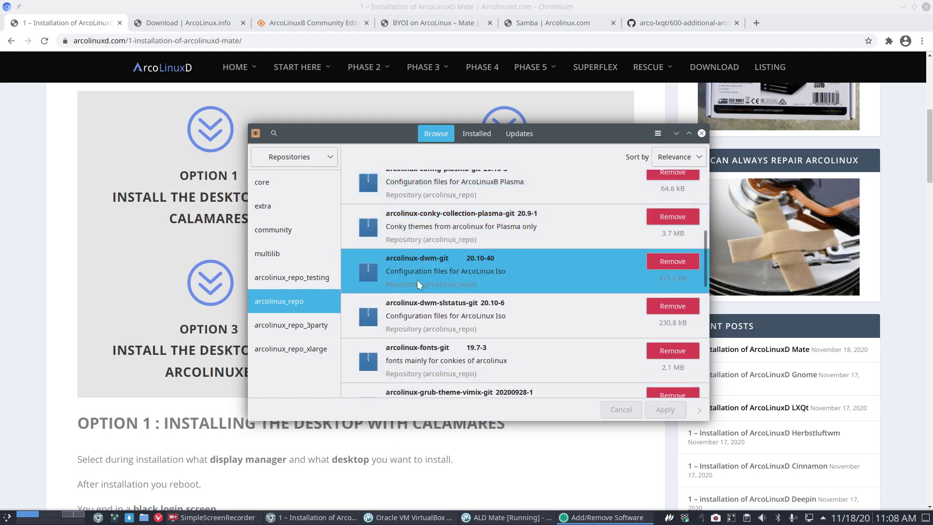
pyautogui.scroll(3, 437, 233)
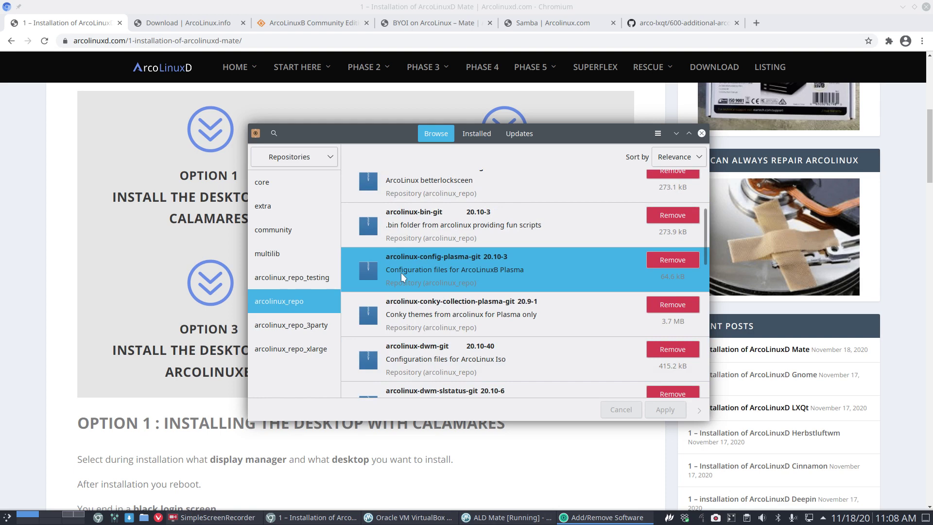
# Step: Open arcolinux-bin-git's details and show its installed files
pyautogui.click(418, 237)
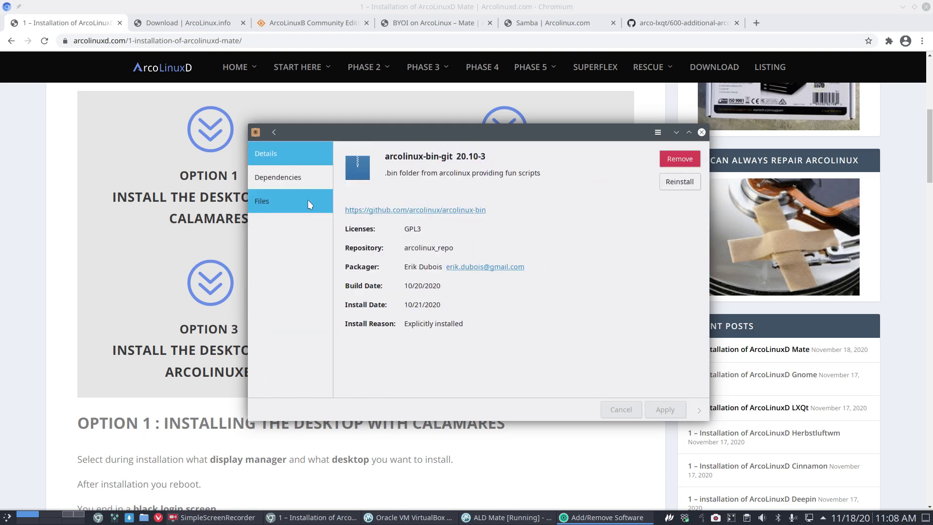
pyautogui.click(292, 200)
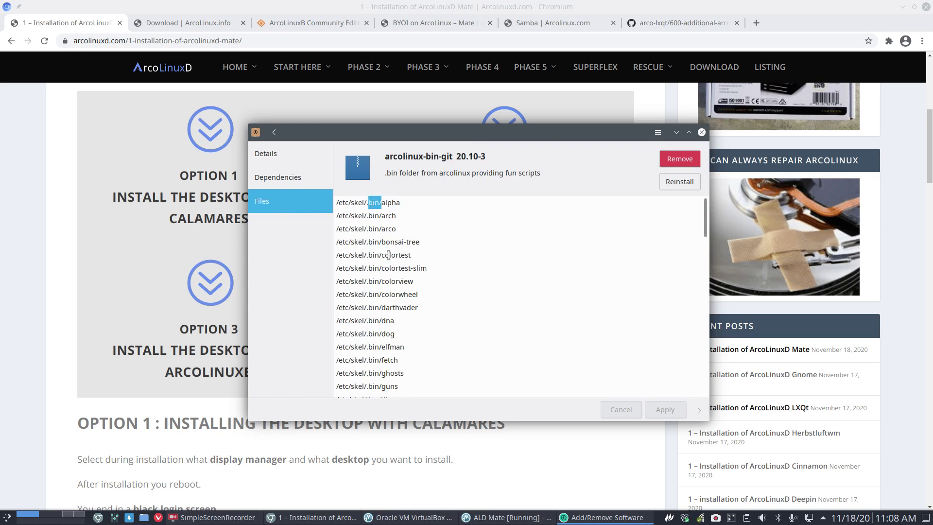
pyautogui.scroll(-5, 388, 255)
pyautogui.scroll(2, 388, 254)
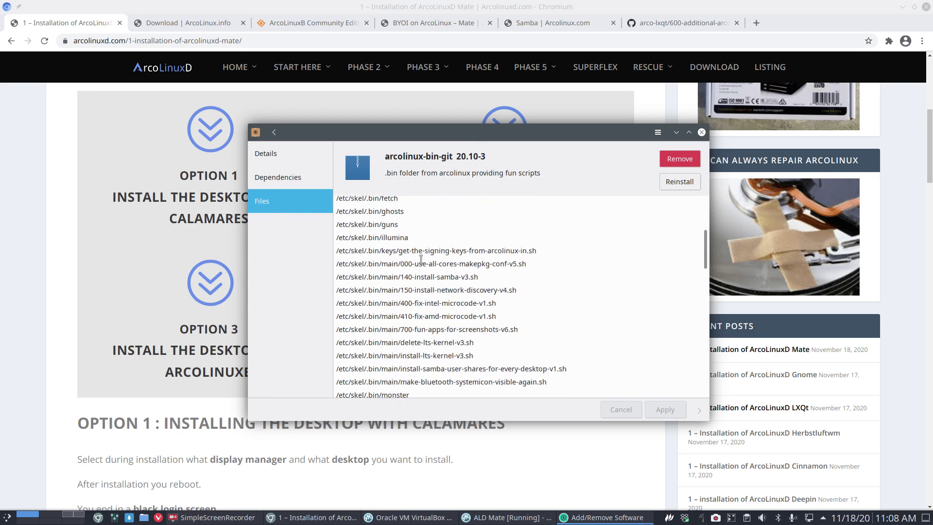
# Step: Highlight the samba, network discovery, microcode and install-lts-kernel scripts, then close Pamac
pyautogui.moveTo(414, 277); pyautogui.dragTo(474, 278)
pyautogui.moveTo(415, 291); pyautogui.dragTo(475, 291)
pyautogui.moveTo(413, 303); pyautogui.dragTo(482, 309)
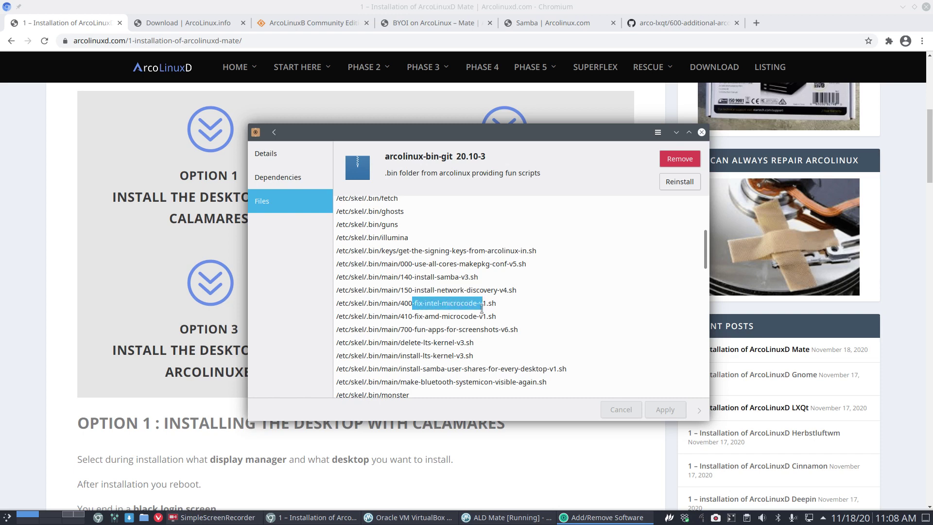
pyautogui.moveTo(407, 317); pyautogui.dragTo(517, 318)
pyautogui.scroll(-3, 444, 333)
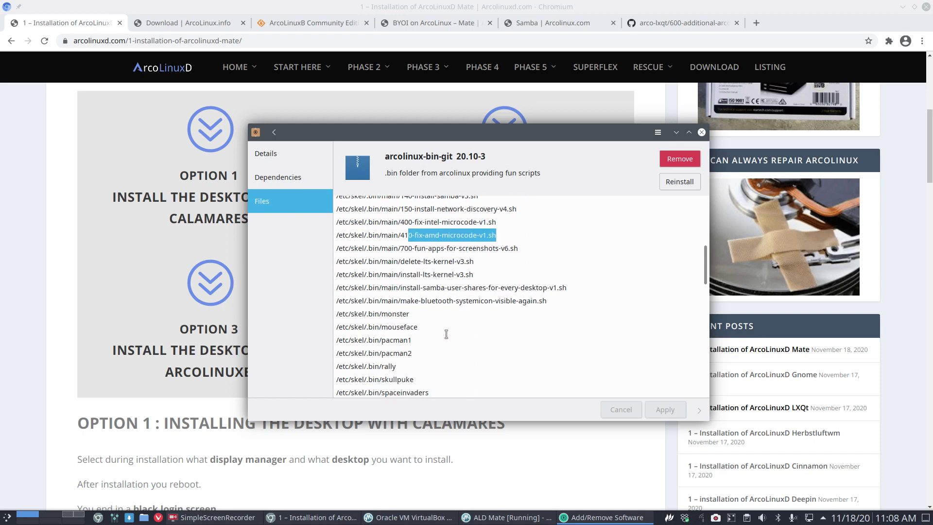
pyautogui.moveTo(415, 249); pyautogui.dragTo(508, 248)
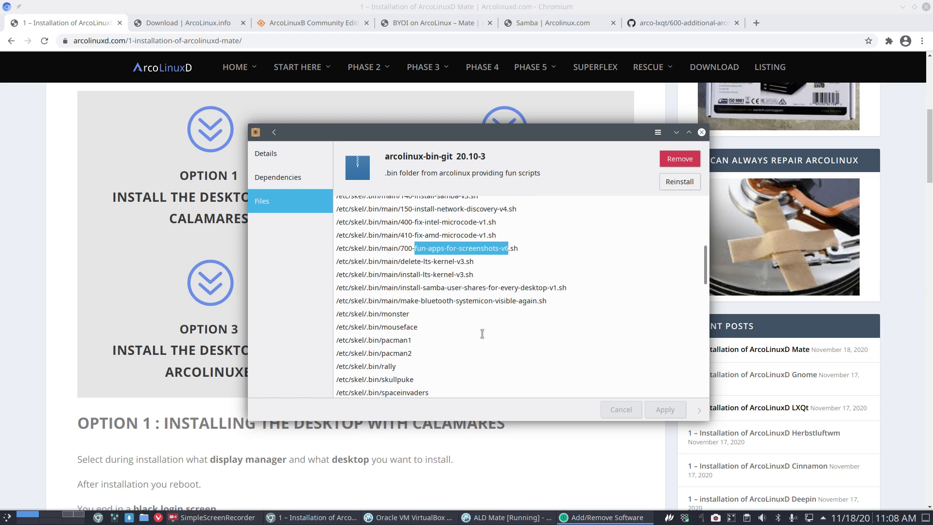
pyautogui.moveTo(406, 263); pyautogui.dragTo(457, 274)
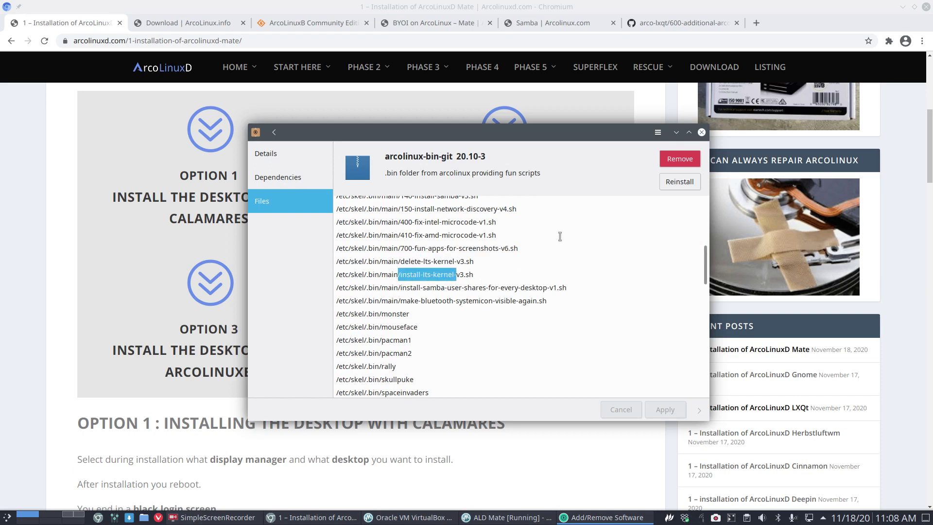
pyautogui.click(703, 135)
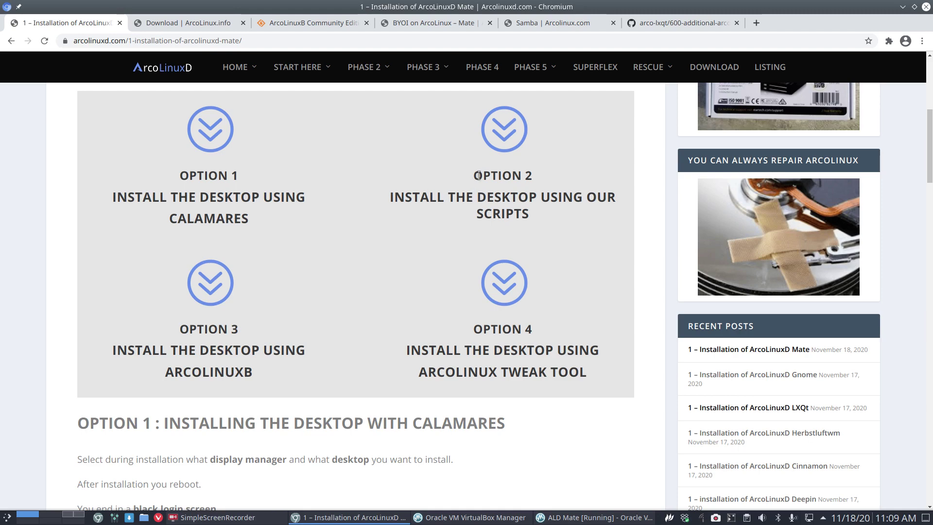
# Step: Select the arco-mate git clone URL under Option 2 and switch to the GitHub tab
pyautogui.moveTo(462, 7); pyautogui.dragTo(427, 3)
pyautogui.scroll(-18, 452, 343)
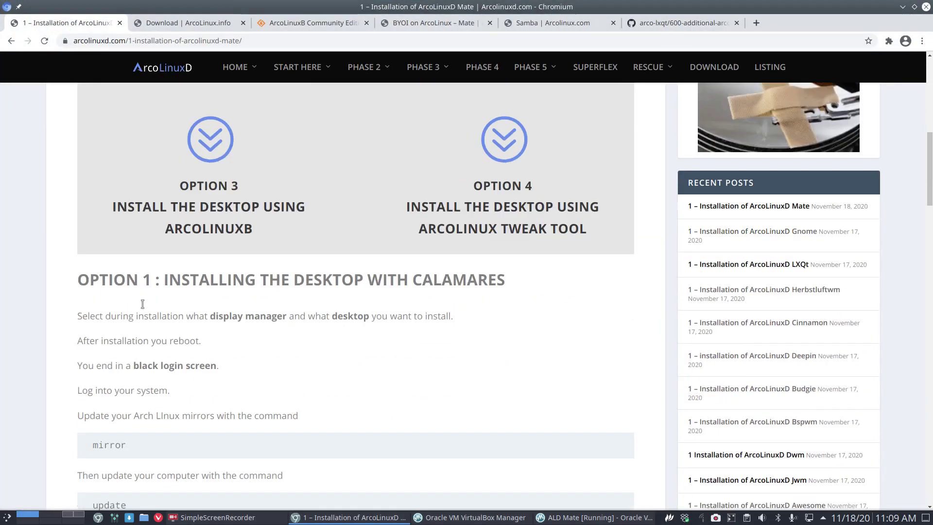
pyautogui.scroll(-7, 86, 281)
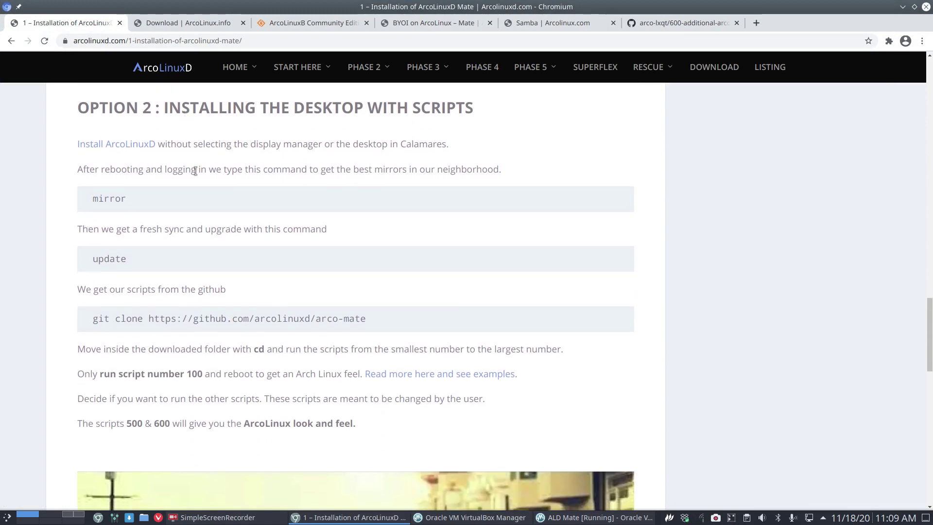
pyautogui.moveTo(150, 319); pyautogui.dragTo(368, 325)
pyautogui.hotkey('ctrl', 'c')
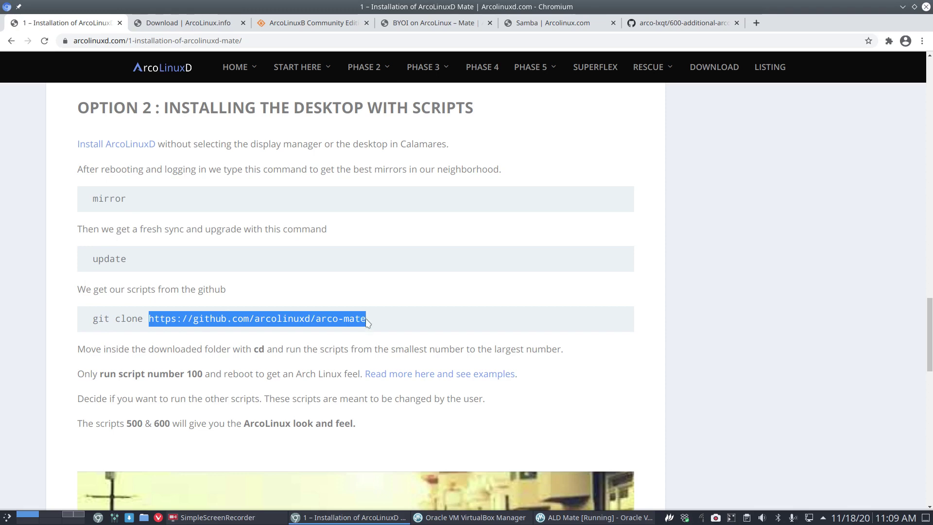
pyautogui.click(649, 24)
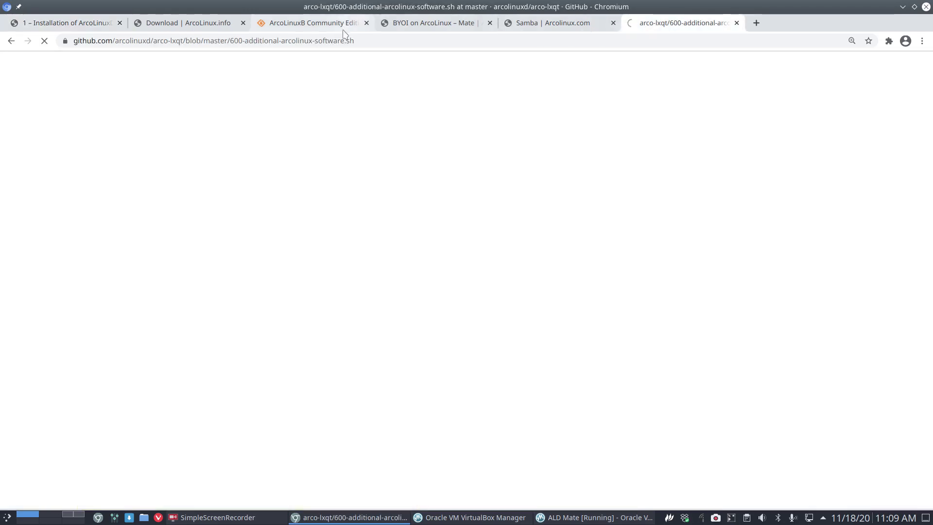
# Step: Paste the arco-mate repository URL into the address bar and browse its numbered install scripts
pyautogui.click(358, 39)
pyautogui.hotkey('ctrl', 'v')
pyautogui.press('Return')
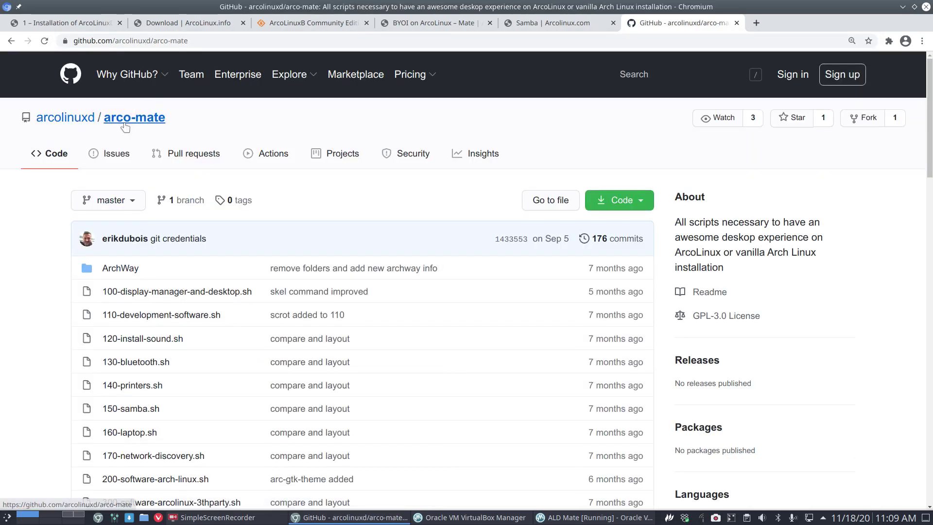
pyautogui.moveTo(80, 121)
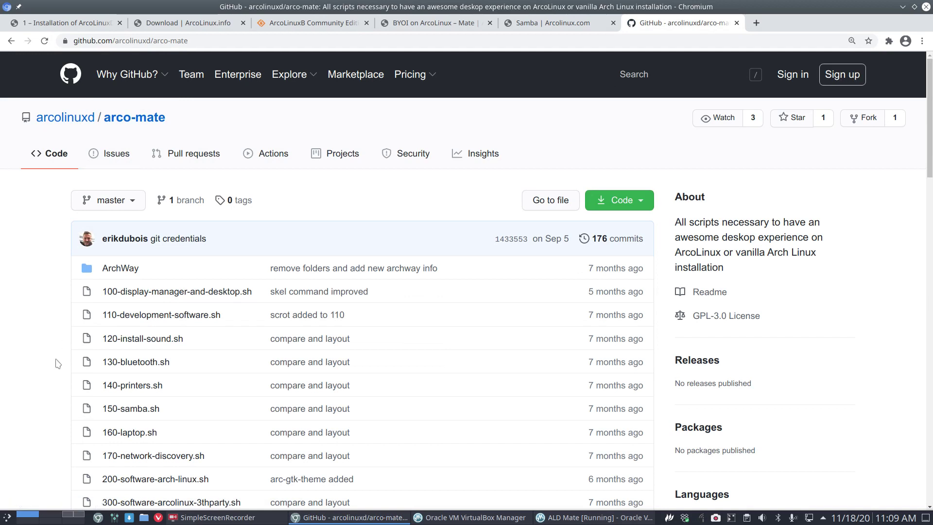
pyautogui.scroll(-3, 51, 354)
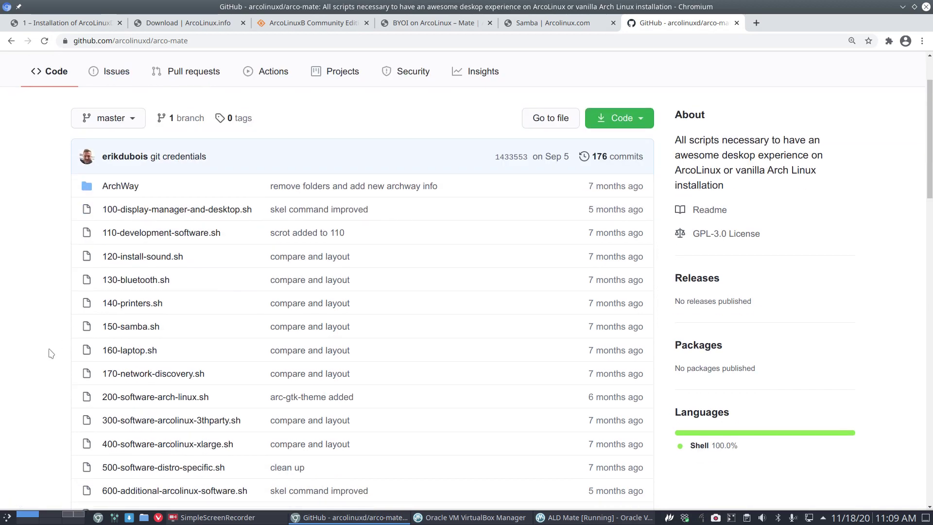
pyautogui.scroll(2, 51, 353)
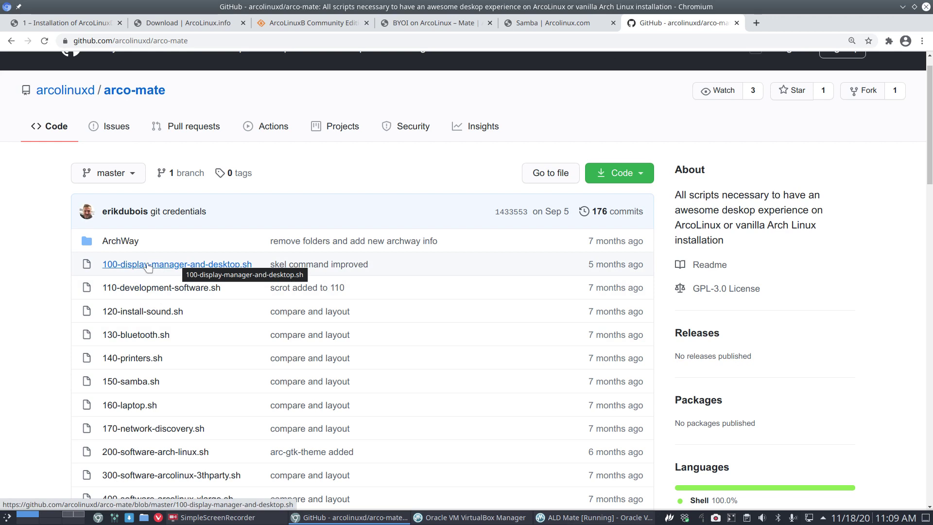
pyautogui.scroll(-1, 148, 267)
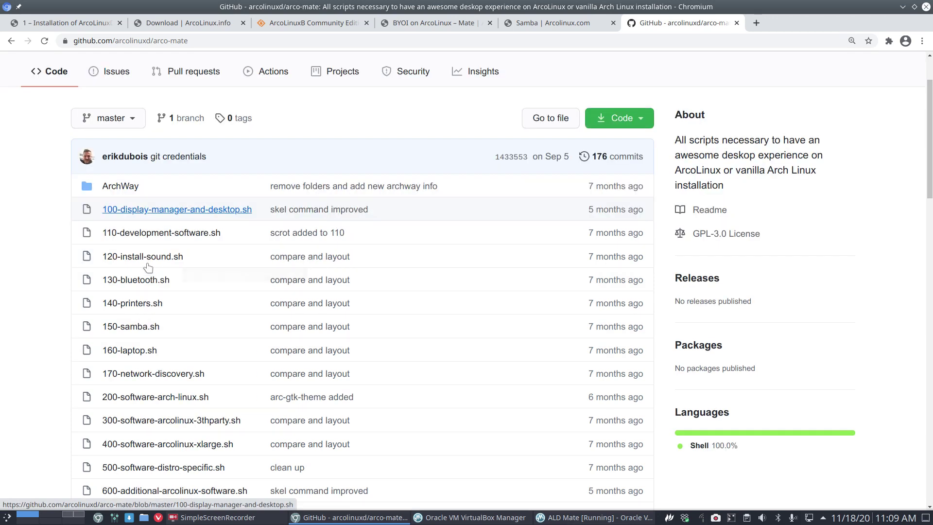
# Step: Open 100-display-manager-and-desktop.sh and highlight the mate and mate-extra packages
pyautogui.click(173, 216)
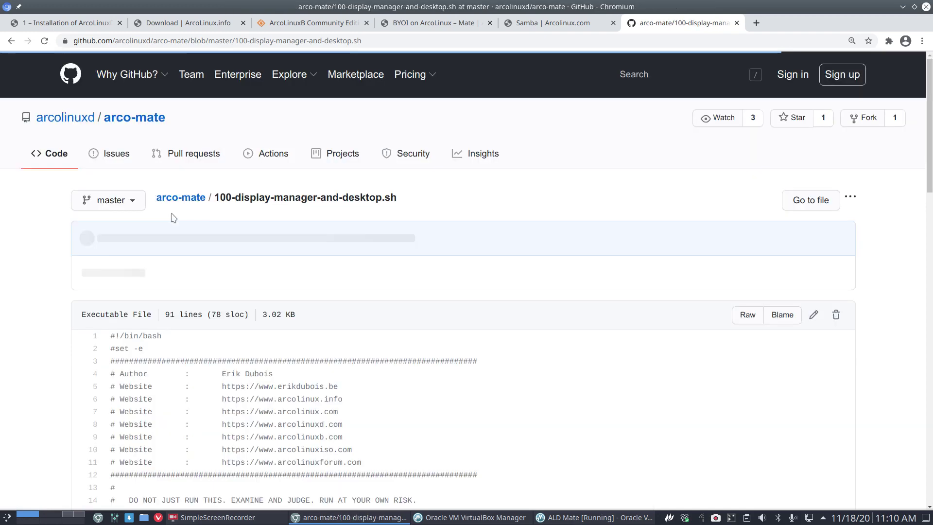
pyautogui.scroll(-2, 98, 278)
pyautogui.scroll(-6, 97, 278)
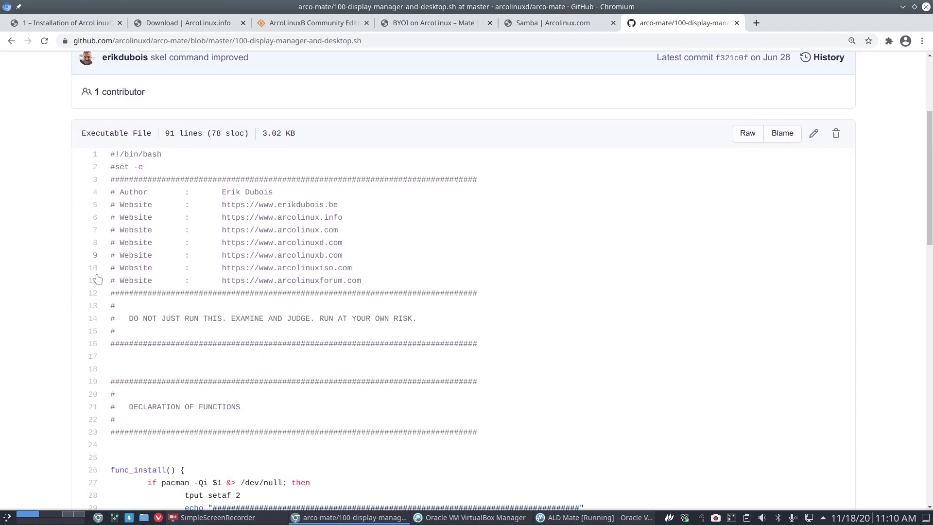
pyautogui.scroll(-6, 98, 278)
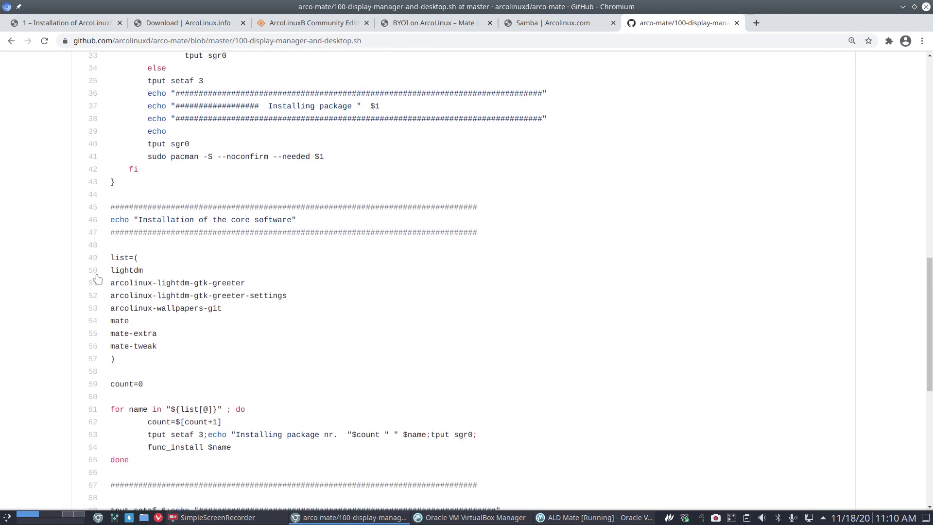
pyautogui.moveTo(130, 321); pyautogui.dragTo(110, 347)
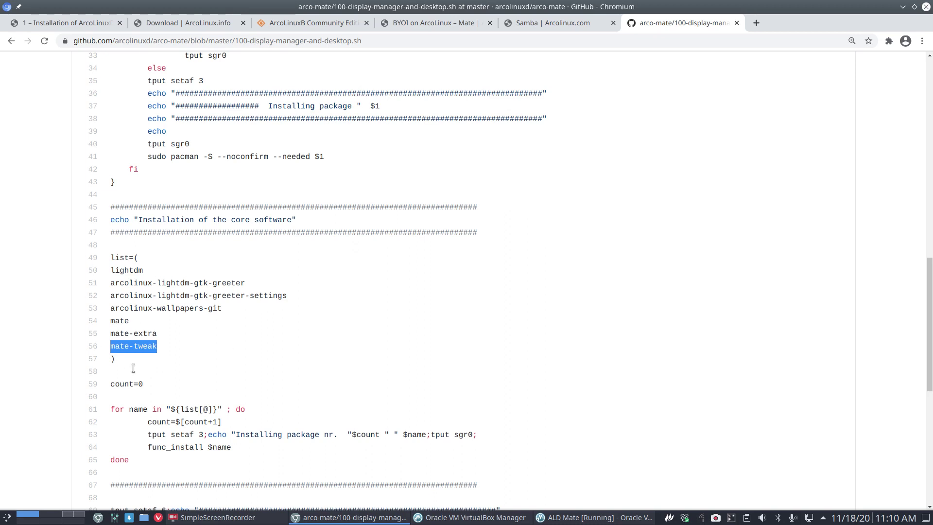
pyautogui.moveTo(163, 339); pyautogui.dragTo(103, 348)
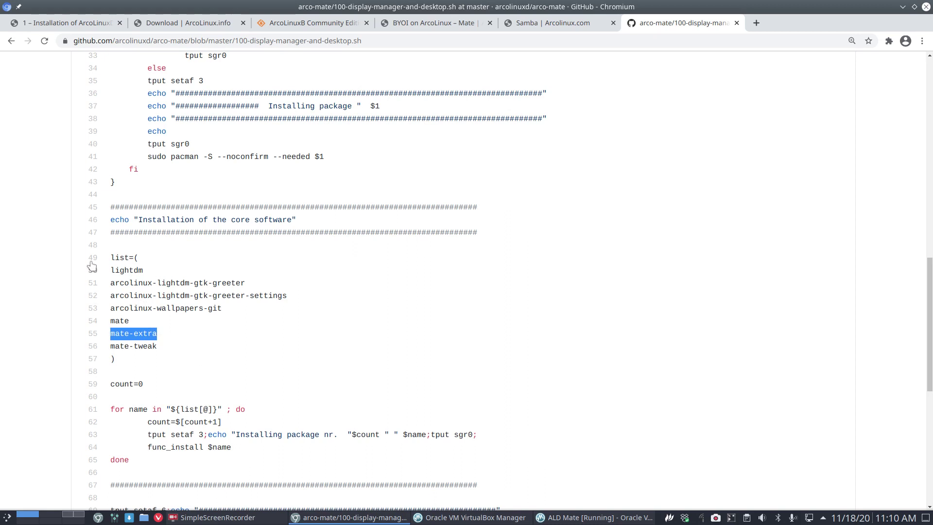
# Step: Highlight the skel copy lines and the systemctl enable line, then go back to the file list
pyautogui.scroll(-3, 131, 350)
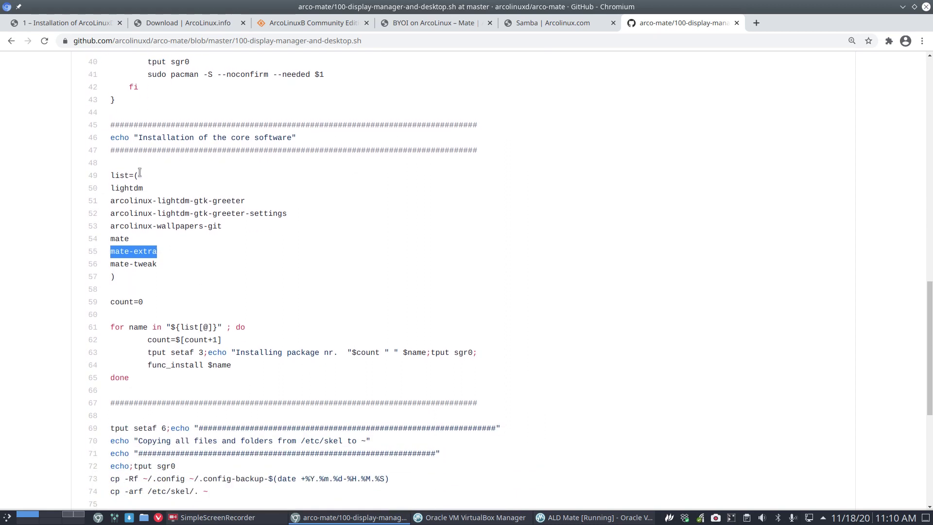
pyautogui.scroll(-6, 131, 377)
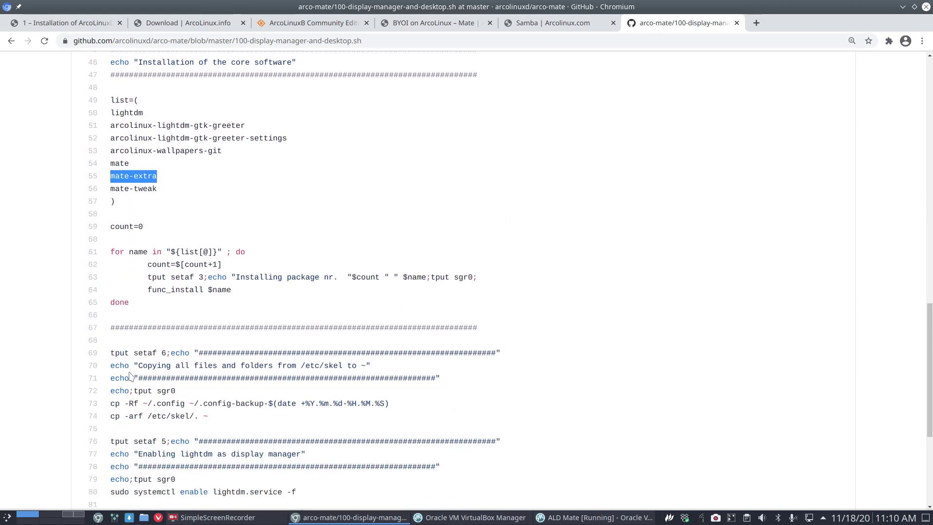
pyautogui.moveTo(214, 329); pyautogui.dragTo(142, 269)
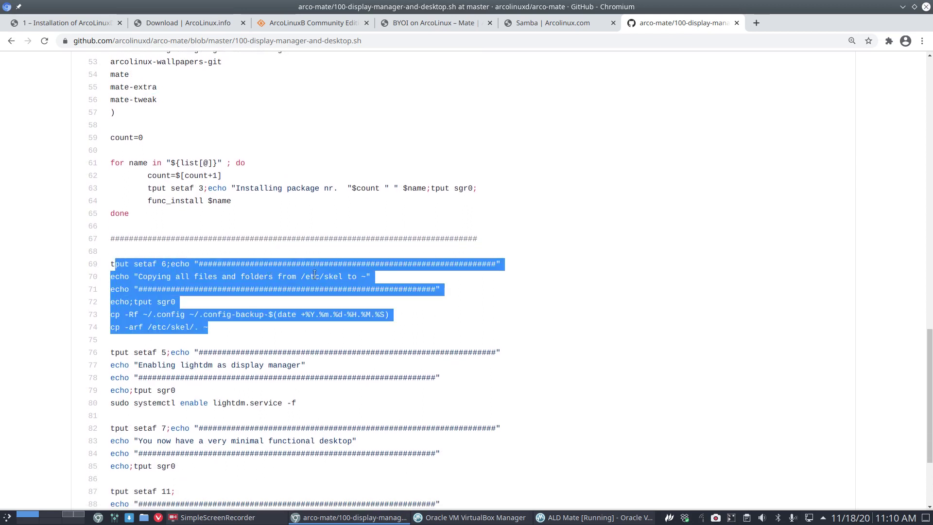
pyautogui.click(356, 276)
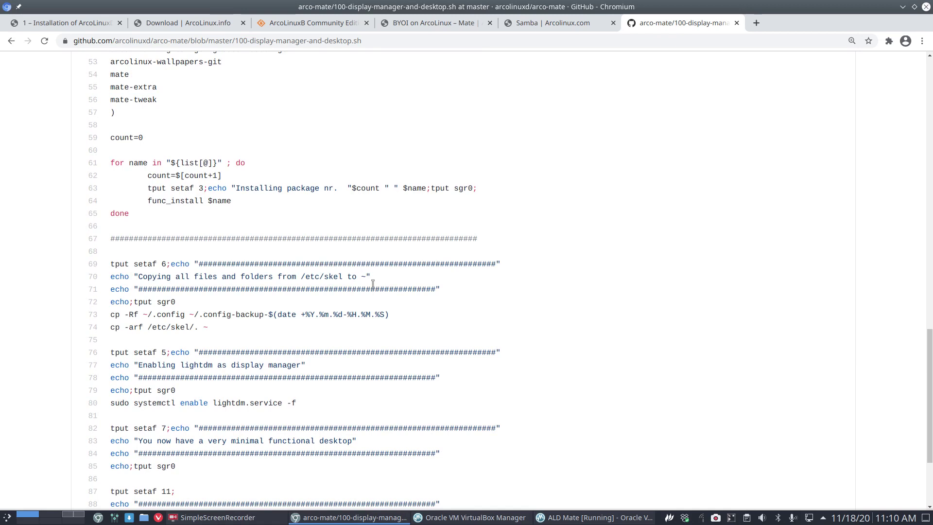
pyautogui.moveTo(368, 276); pyautogui.dragTo(360, 276)
pyautogui.moveTo(203, 327); pyautogui.dragTo(210, 327)
pyautogui.scroll(-3, 237, 426)
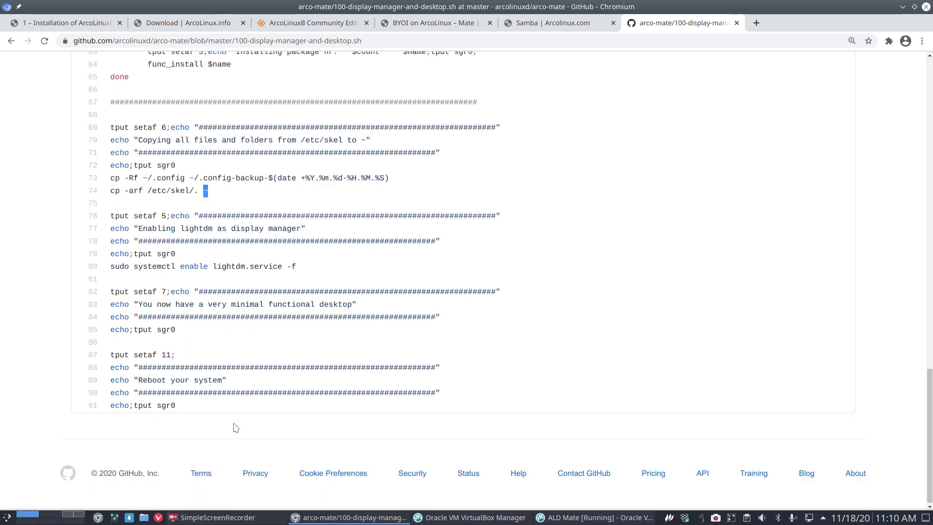
pyautogui.moveTo(111, 267); pyautogui.dragTo(222, 267)
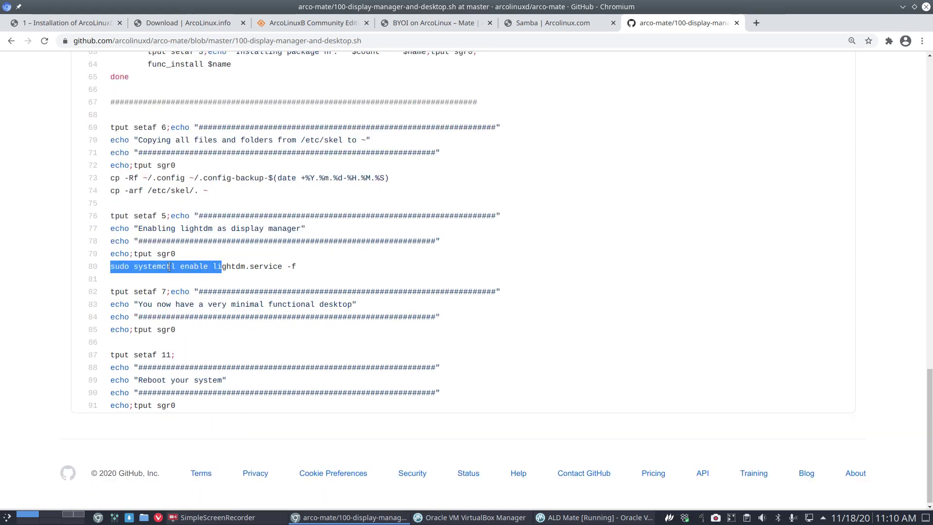
pyautogui.doubleClick(185, 267)
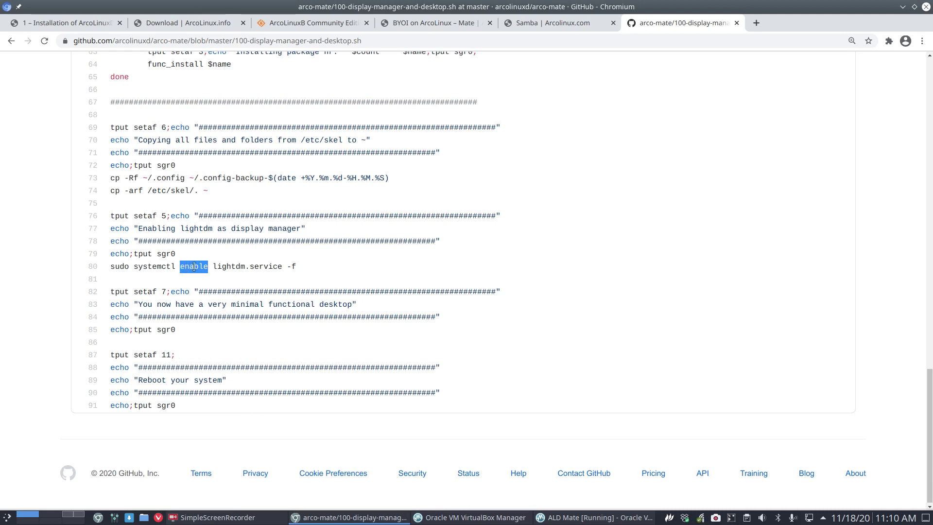
pyautogui.click(13, 40)
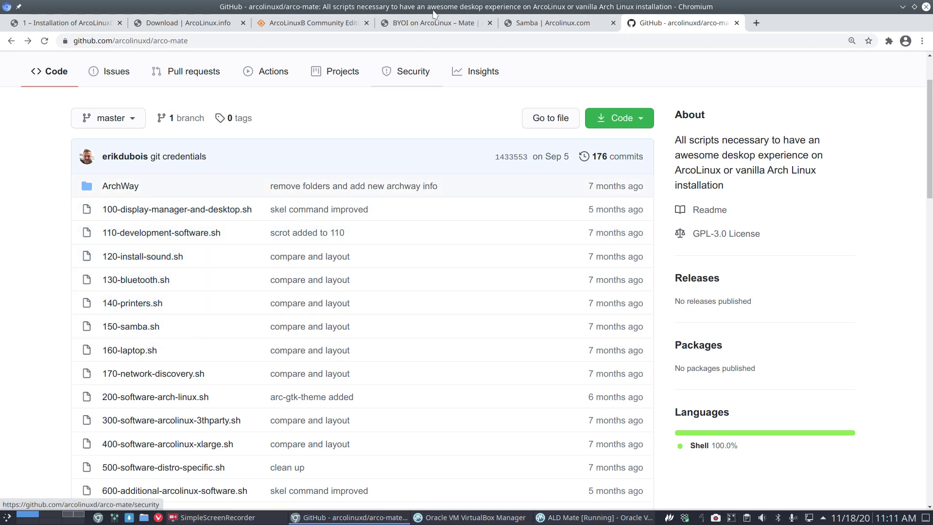
# Step: Return to the ArcoLinuxD Mate guide and open 'Read more here and see examples' in a new tab
pyautogui.moveTo(435, 14); pyautogui.dragTo(401, 6)
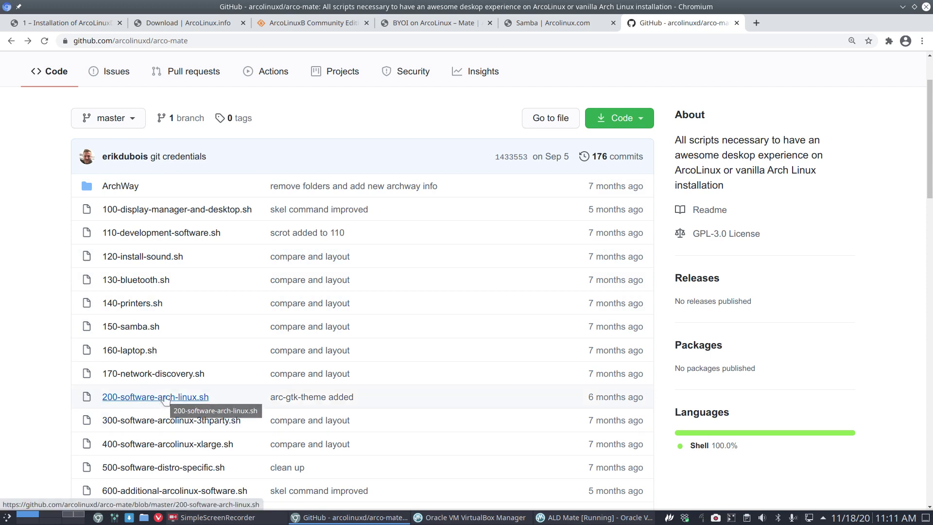
pyautogui.scroll(-3, 164, 399)
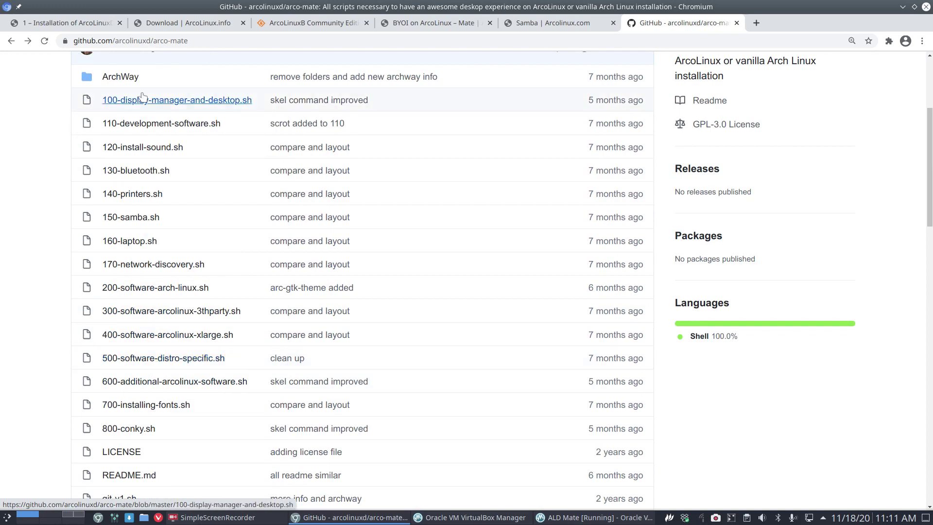
pyautogui.click(68, 23)
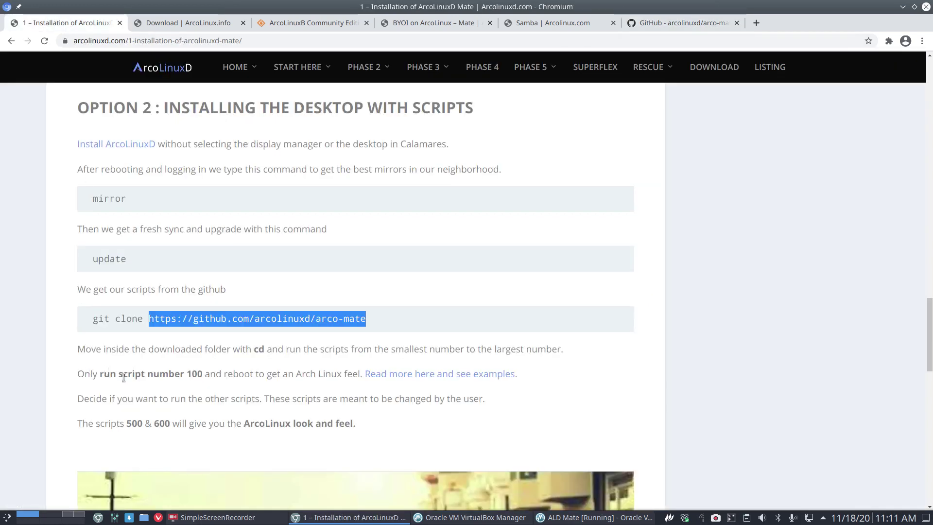
pyautogui.click(123, 374)
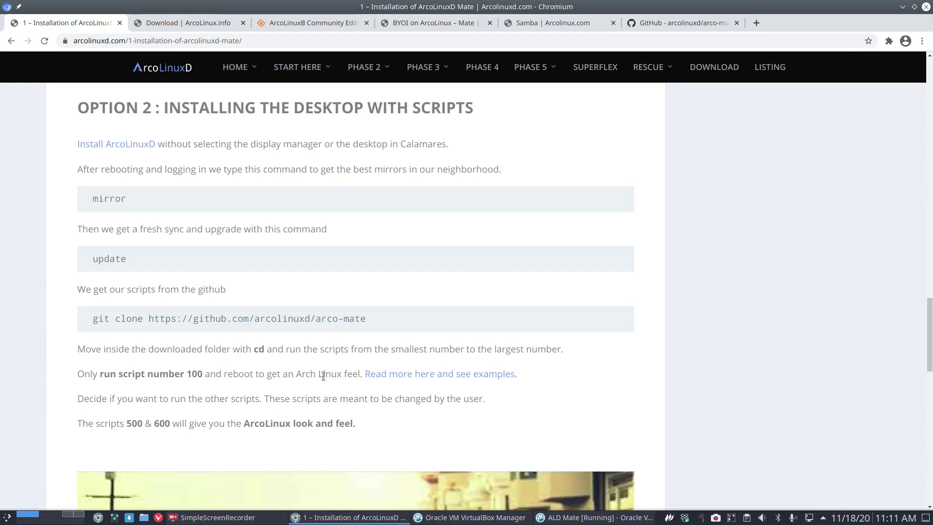
pyautogui.click(384, 375)
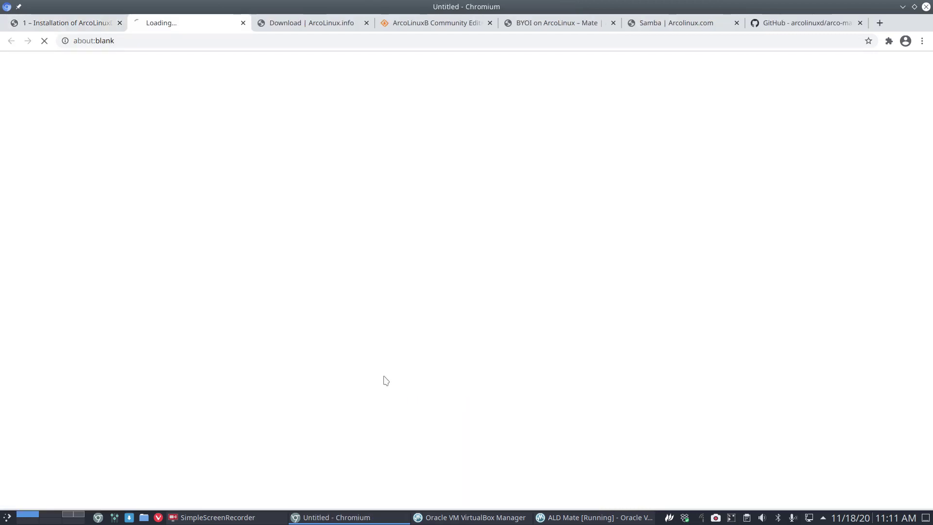
# Step: Enlarge the MATE After Script 100 and After Script 500 & 600 screenshots
pyautogui.scroll(-12, 297, 205)
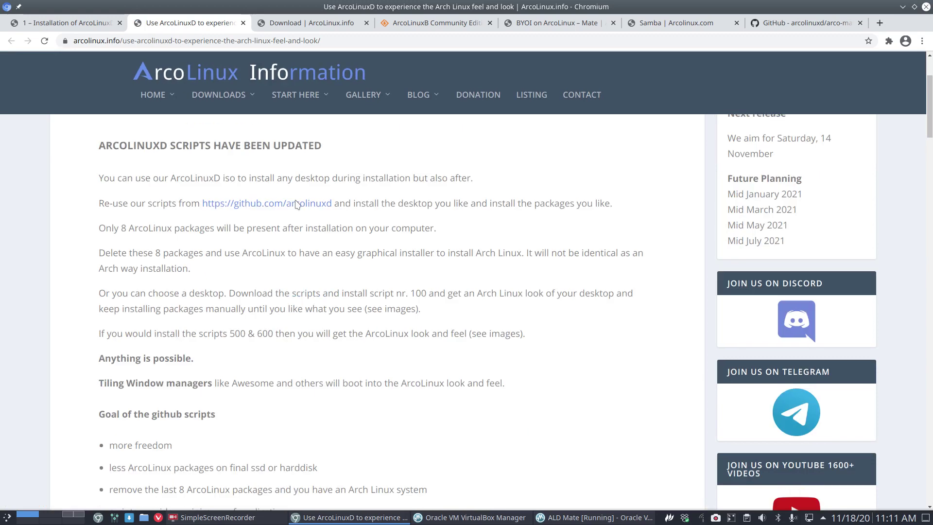
pyautogui.click(226, 295)
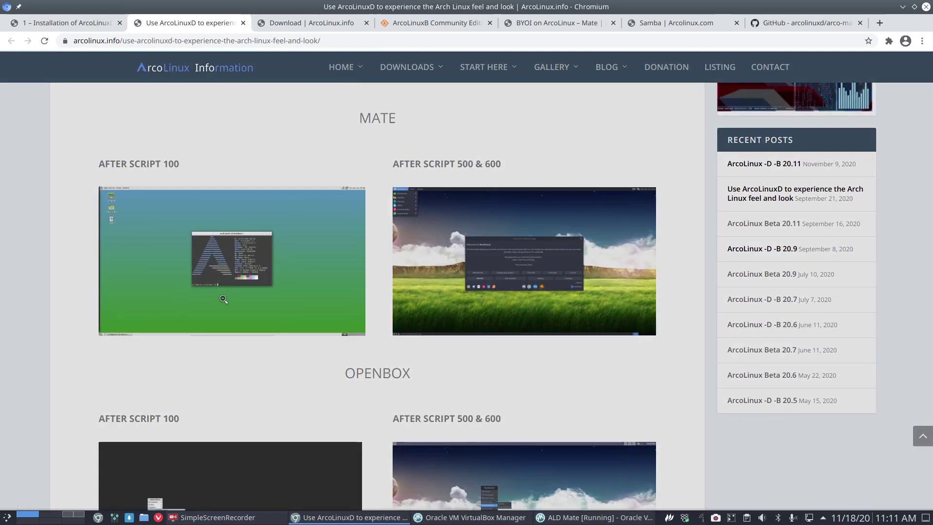
pyautogui.click(820, 290)
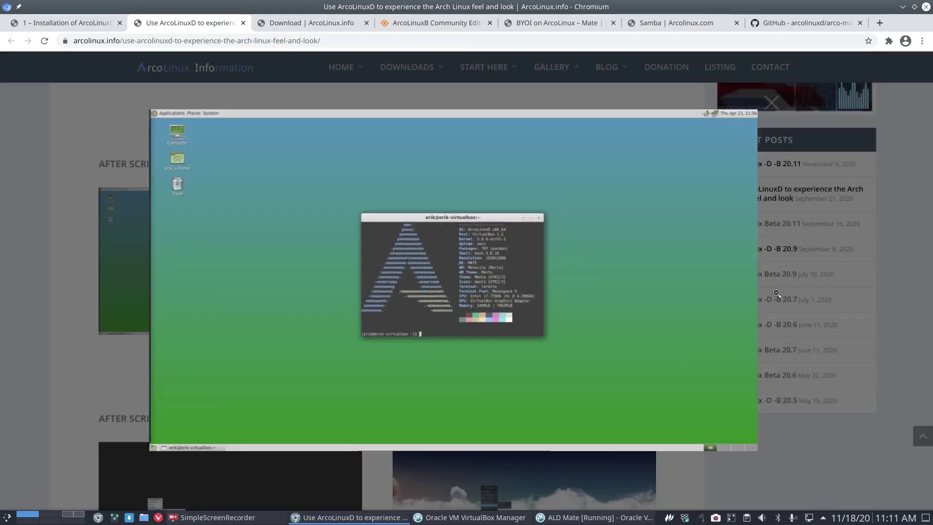
pyautogui.click(536, 292)
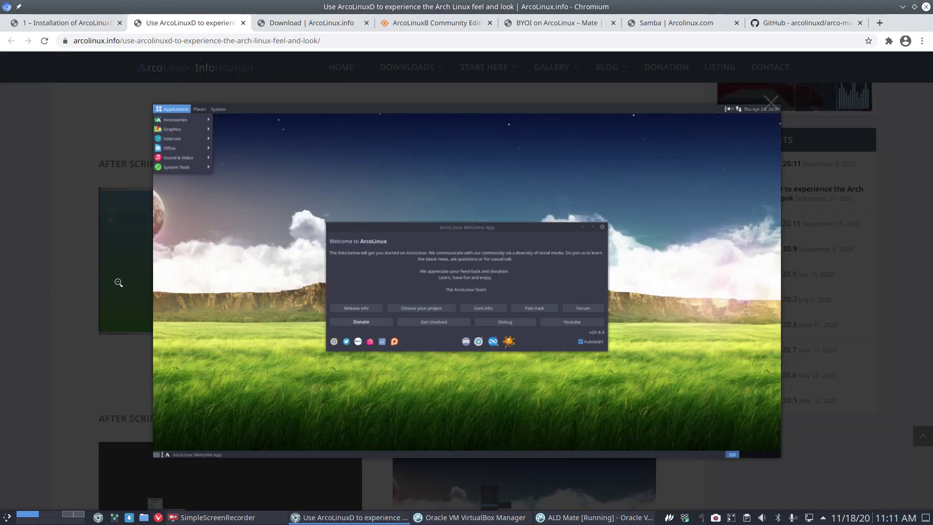
pyautogui.click(56, 331)
# Step: Enlarge the Openbox After Script 500 & 600 and After Script 100 screenshots, then return to the guide
pyautogui.scroll(-5, 56, 334)
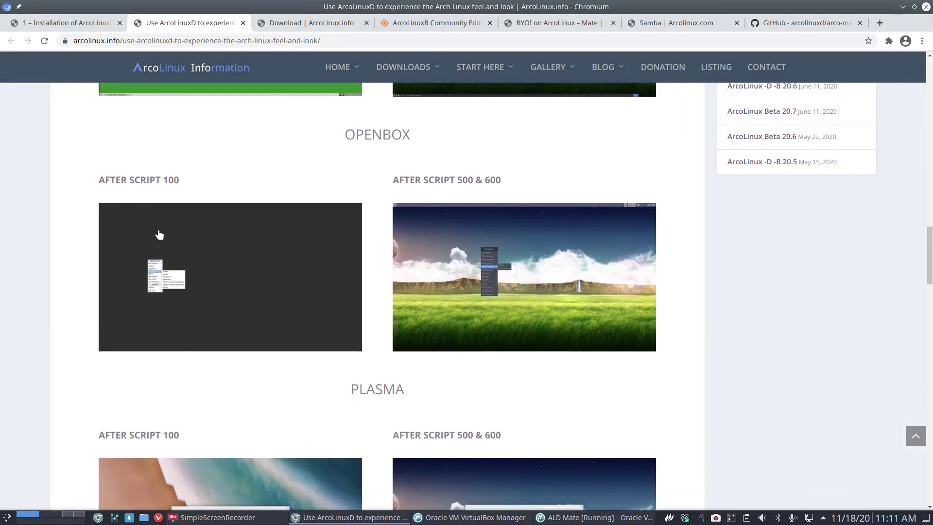
pyautogui.click(505, 262)
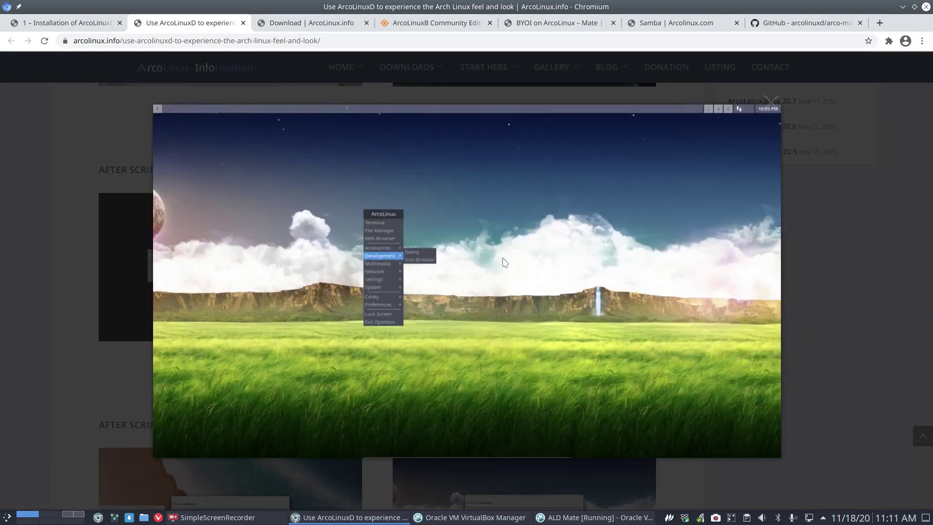
pyautogui.click(73, 375)
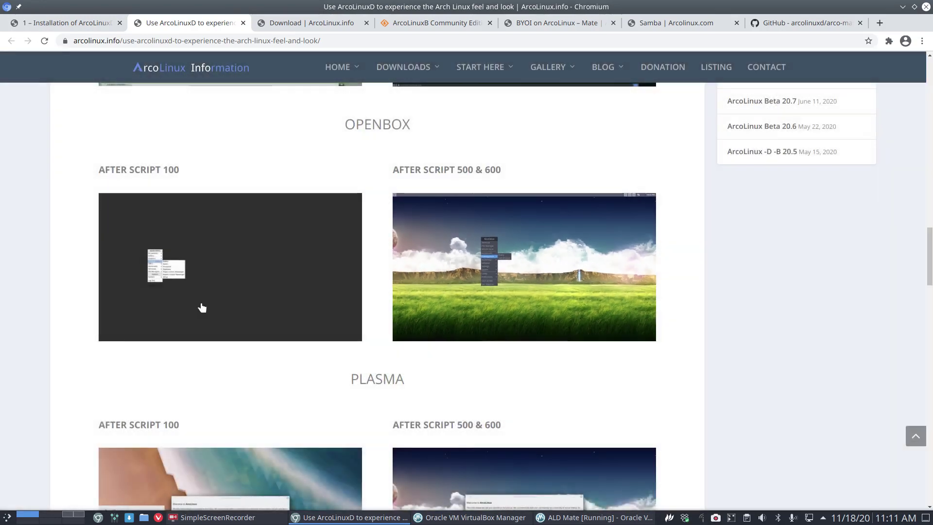
pyautogui.click(201, 308)
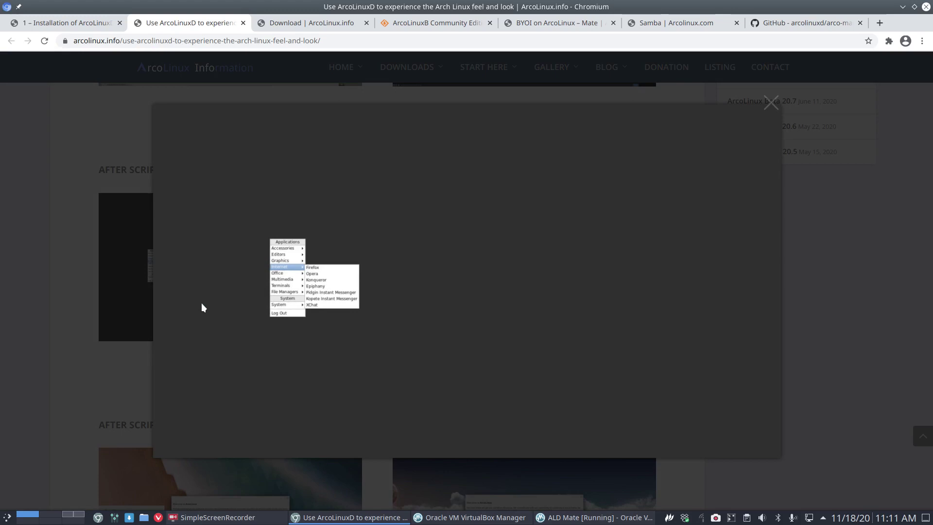
pyautogui.click(755, 113)
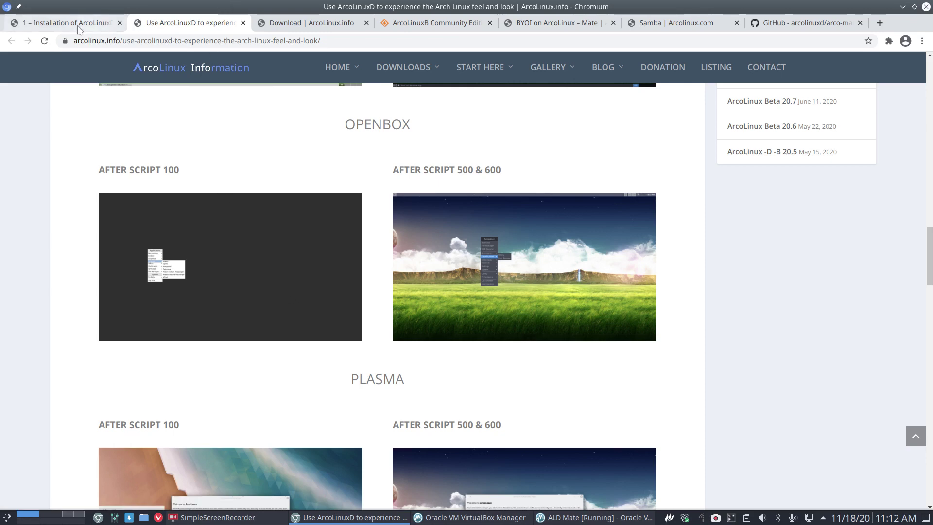
pyautogui.click(74, 27)
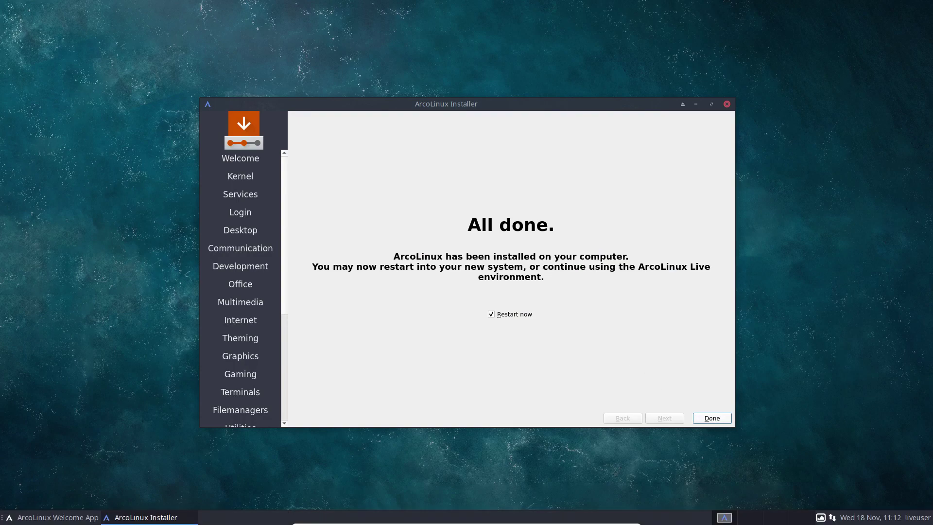
# Step: Click Done with 'Restart now' checked, then pick 'Boot existing OS' in the live boot menu
pyautogui.click(712, 418)
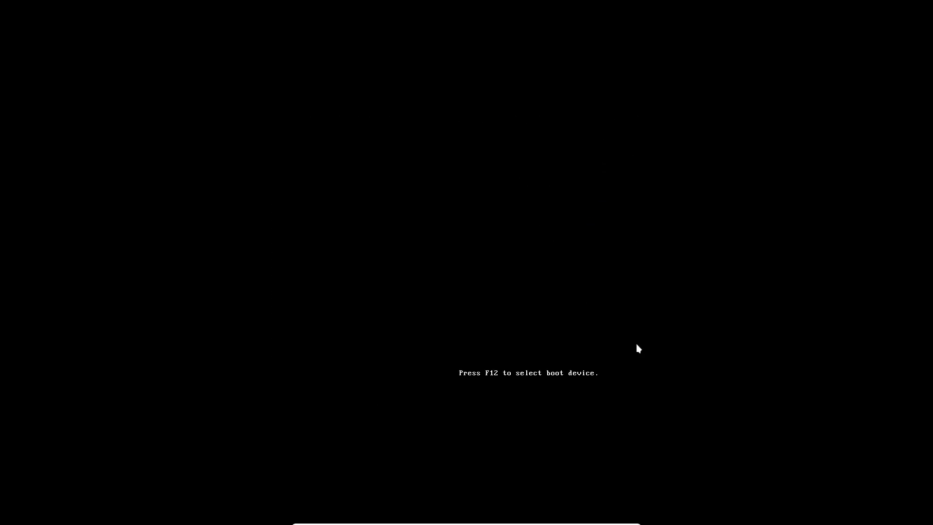
pyautogui.press('Down')
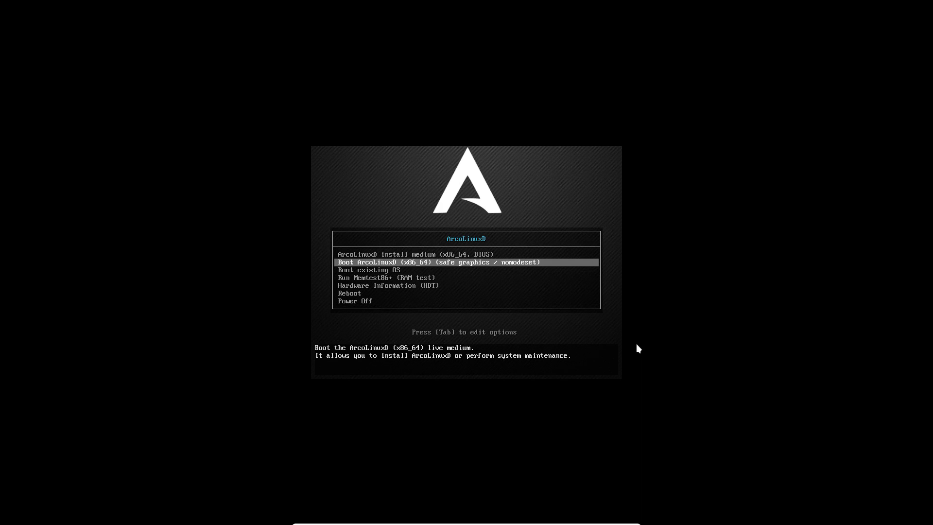
pyautogui.press('Down')
pyautogui.press('Return')
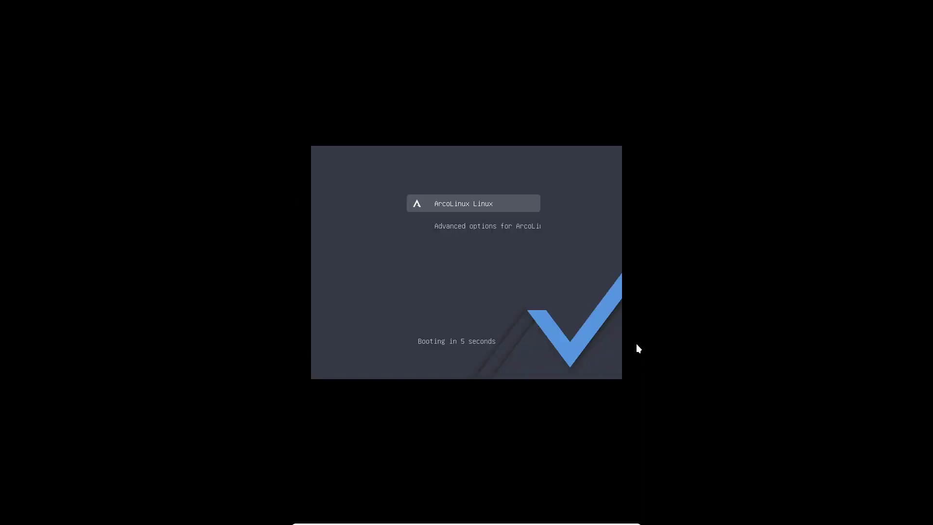
# Step: Boot ArcoLinux, log in at tty1 after one mistyped username, and run nmirrorlist
pyautogui.press('Return')
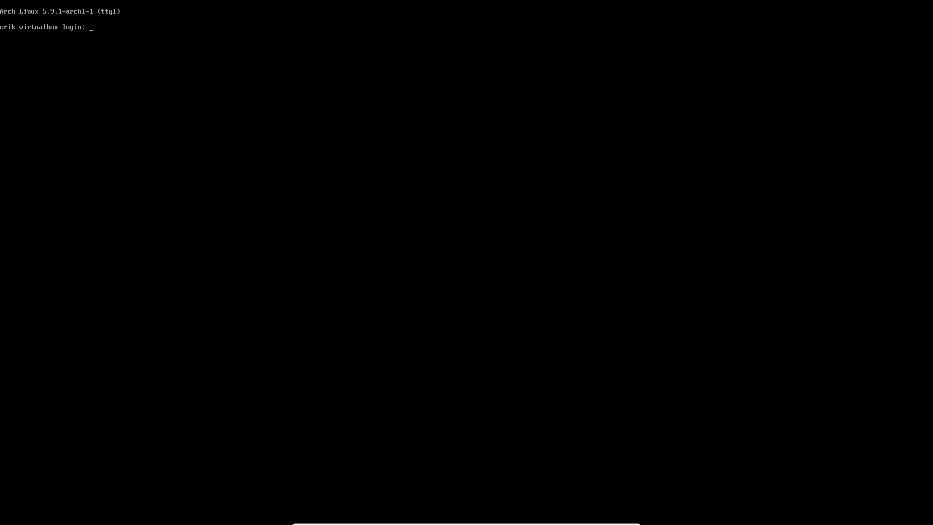
pyautogui.write('eeeerik')
pyautogui.press('Return')
pyautogui.write('erik')
pyautogui.press('Return')
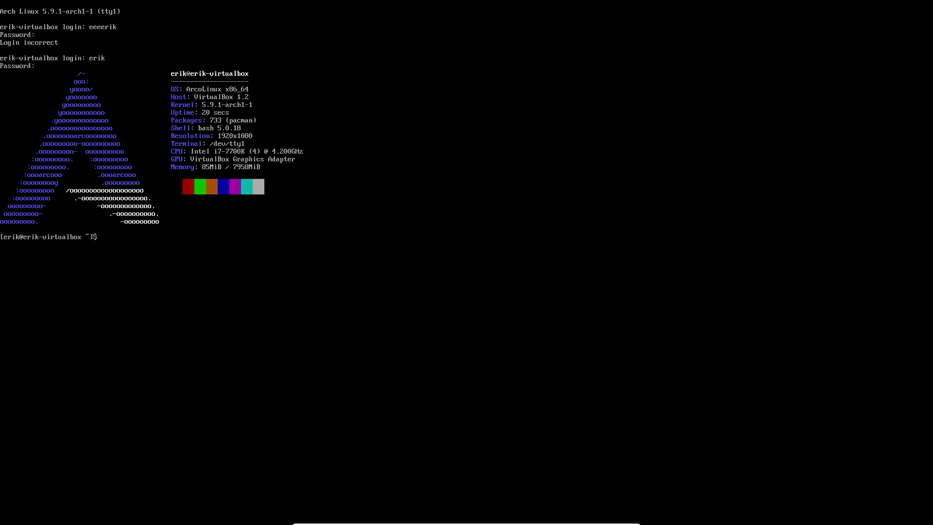
pyautogui.write('nmirrorlist')
pyautogui.press('Return')
pyautogui.press('Return')
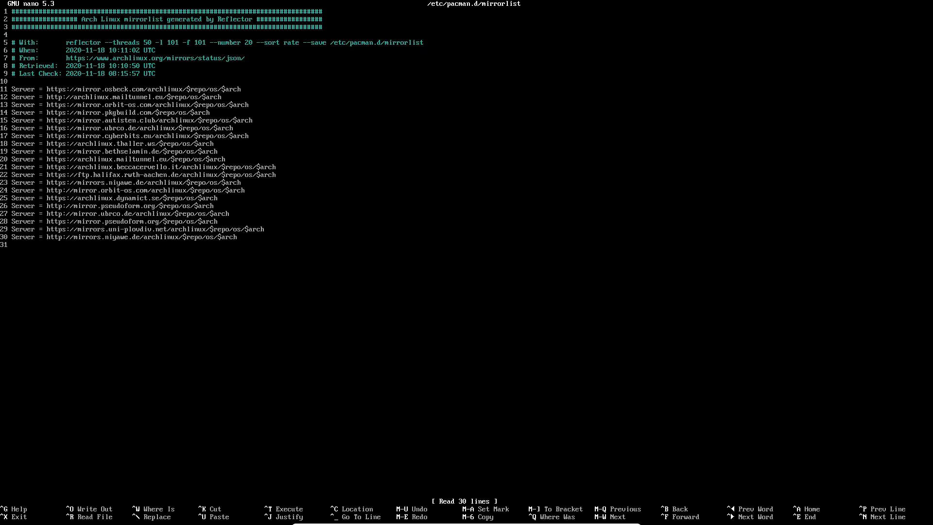
# Step: Exit nano unchanged, run update, and accept the 69-package upgrade
pyautogui.hotkey('ctrl', 'x')
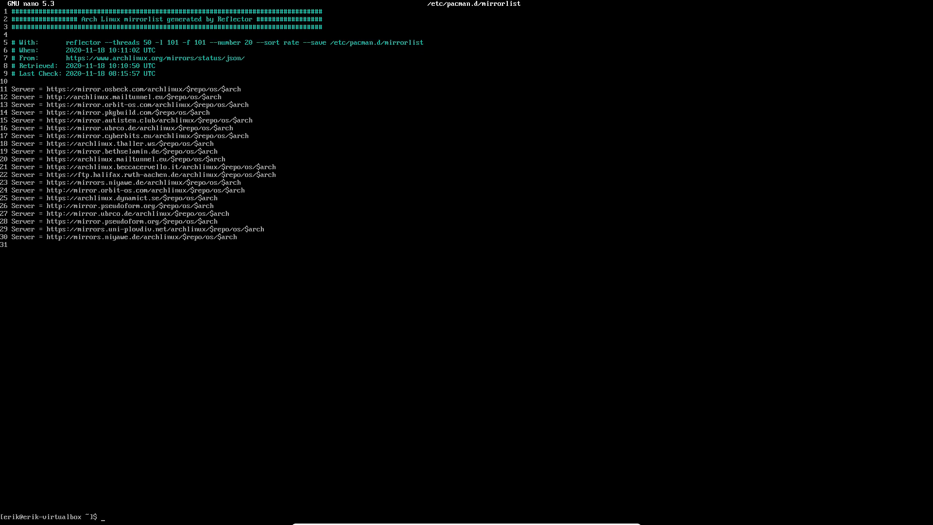
pyautogui.write('mirror')
pyautogui.press('BackSpace')
pyautogui.press('BackSpace')
pyautogui.press('BackSpace')
pyautogui.press('BackSpace')
pyautogui.press('BackSpace')
pyautogui.press('BackSpace')
pyautogui.write('update')
pyautogui.press('Return')
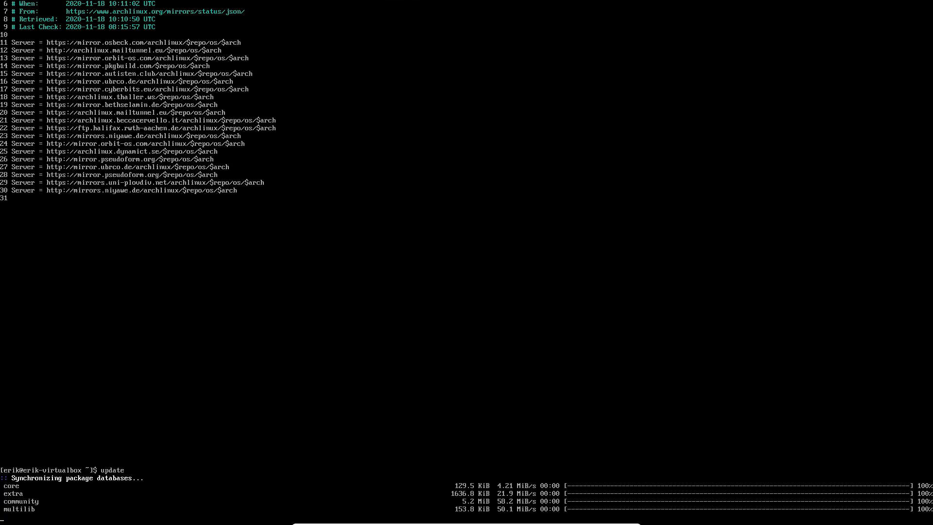
pyautogui.press('Return')
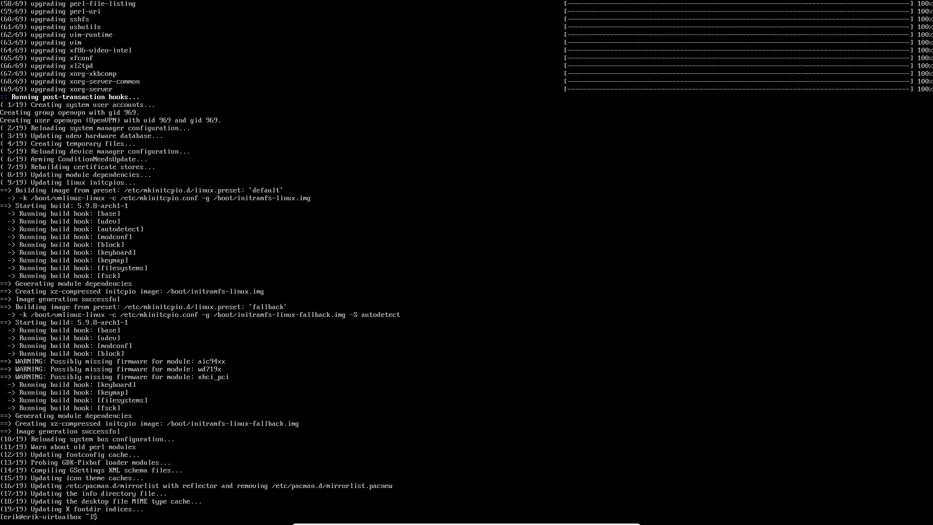
# Step: Enable the display manager with 'sudo systemctl enable lightdm.service', replacing the mistyped sddm
pyautogui.write('sudo')
pyautogui.write(' systemc')
pyautogui.write('tl enable')
pyautogui.write(' sddm')
pyautogui.press('BackSpace')
pyautogui.press('BackSpace')
pyautogui.press('BackSpace')
pyautogui.press('BackSpace')
pyautogui.write('lxxxxxxxxxxxxxxxxxxxxxxxxxxxxxxx')
pyautogui.press('BackSpace')
pyautogui.press('BackSpace')
pyautogui.press('BackSpace')
pyautogui.press('BackSpace')
pyautogui.press('BackSpace')
pyautogui.press('BackSpace')
pyautogui.press('BackSpace')
pyautogui.press('BackSpace')
pyautogui.press('BackSpace')
pyautogui.press('BackSpace')
pyautogui.press('BackSpace')
pyautogui.press('BackSpace')
pyautogui.press('BackSpace')
pyautogui.press('BackSpace')
pyautogui.press('BackSpace')
pyautogui.press('BackSpace')
pyautogui.press('BackSpace')
pyautogui.press('BackSpace')
pyautogui.press('BackSpace')
pyautogui.press('BackSpace')
pyautogui.press('BackSpace')
pyautogui.press('BackSpace')
pyautogui.press('BackSpace')
pyautogui.press('BackSpace')
pyautogui.press('BackSpace')
pyautogui.press('BackSpace')
pyautogui.press('BackSpace')
pyautogui.press('BackSpace')
pyautogui.write('xdm')
pyautogui.press('BackSpace')
pyautogui.press('BackSpace')
pyautogui.press('BackSpace')
pyautogui.write('lightdm.service')
pyautogui.press('Return')
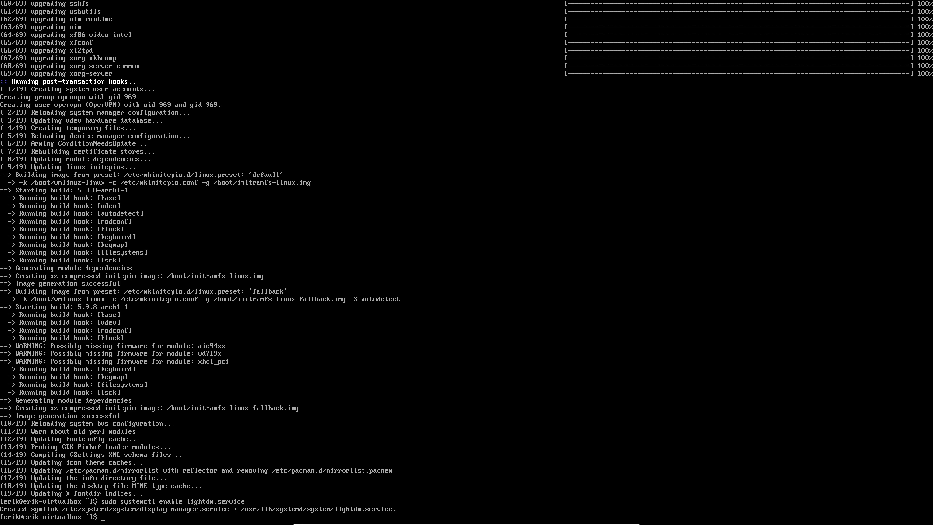
pyautogui.write('s')
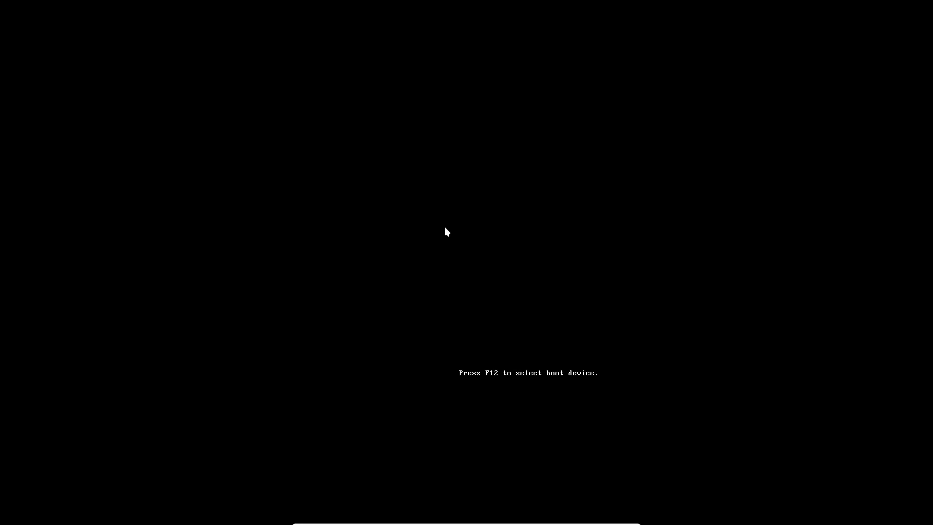
# Step: Choose 'Boot existing OS' and start ArcoLinux Linux from GRUB without waiting for the countdown
pyautogui.press('Down')
pyautogui.press('Down')
pyautogui.press('Return')
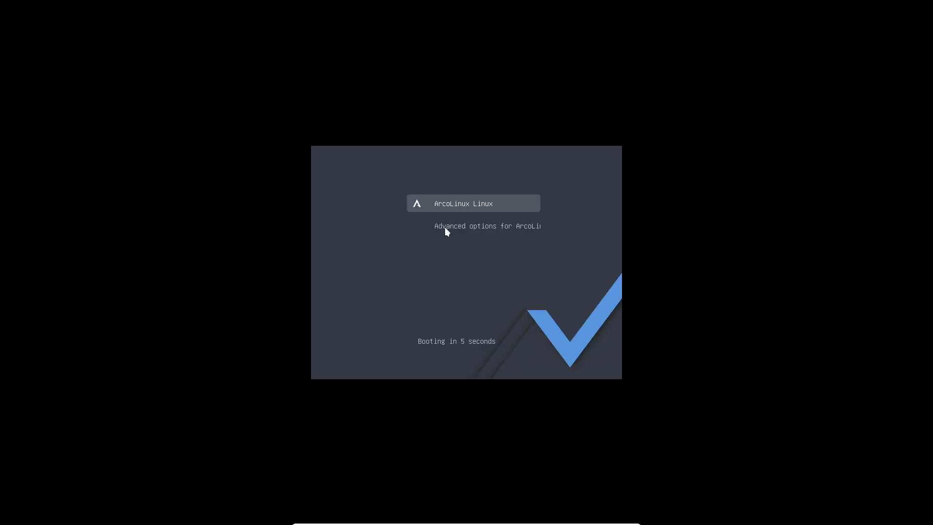
pyautogui.press('Return')
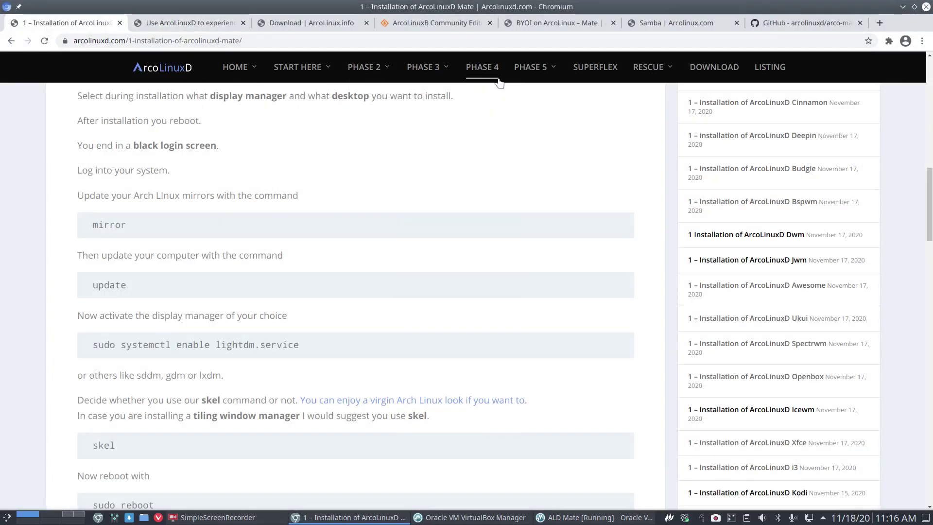
# Step: Look over the PHASE menus on the '1 – Installation of ArcoLinuxD Mate' page in Chromium
pyautogui.moveTo(535, 73)
pyautogui.moveTo(548, 123)
# Step: Minimise Chromium, focus the MATE virtual machine and browse the Applications menu toward System Preferences
pyautogui.click(903, 7)
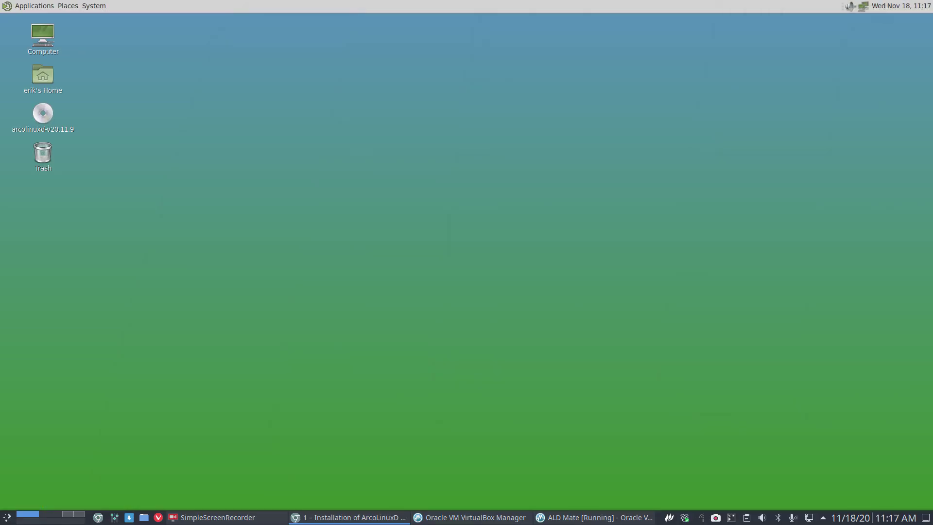
pyautogui.click(184, 230)
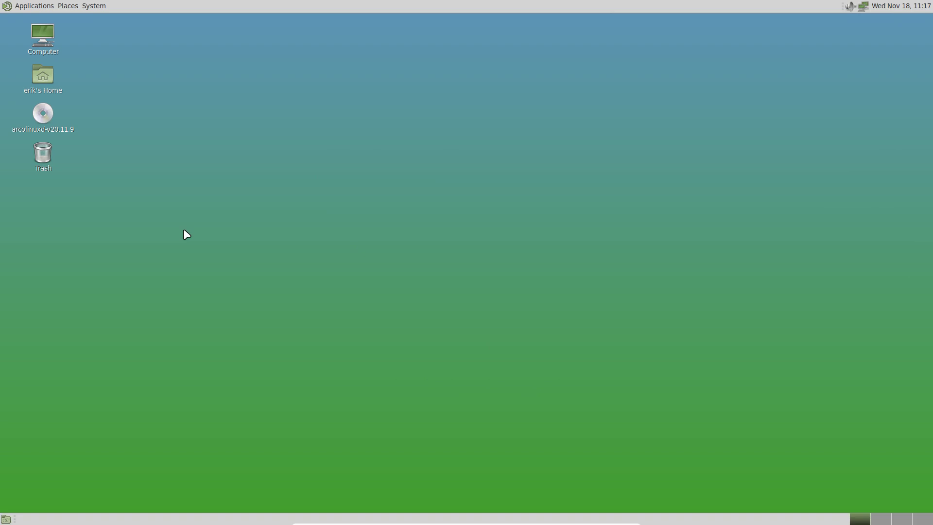
pyautogui.click(41, 5)
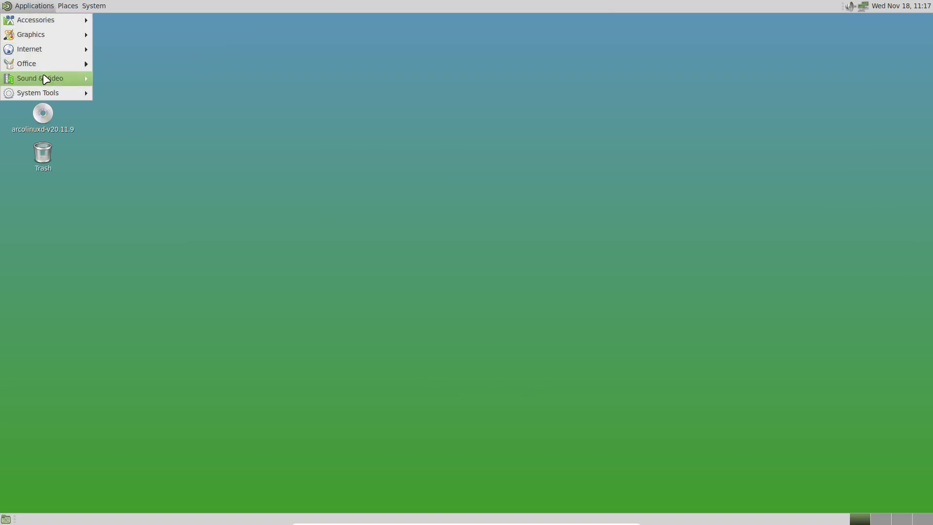
pyautogui.moveTo(78, 5)
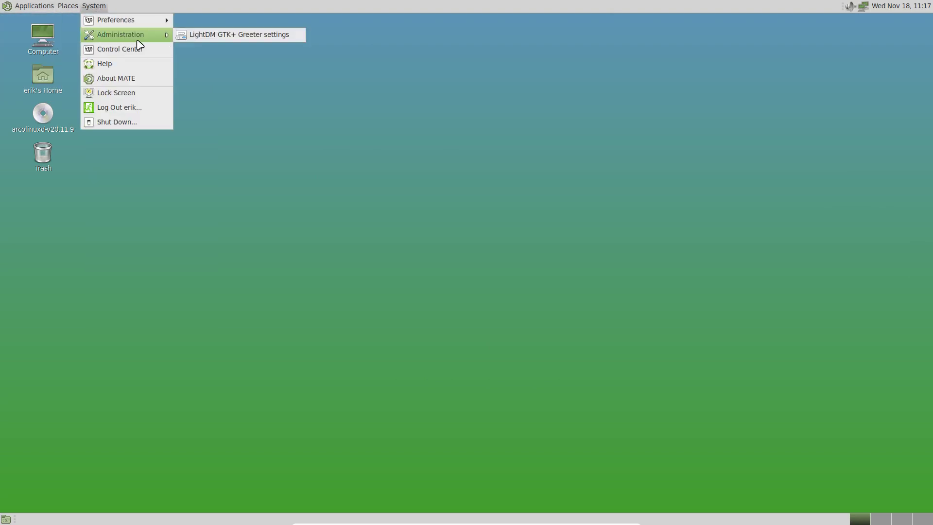
# Step: Open Appearance customisation, go to the icon themes and try the MATE-Faenza icon theme
pyautogui.moveTo(152, 21)
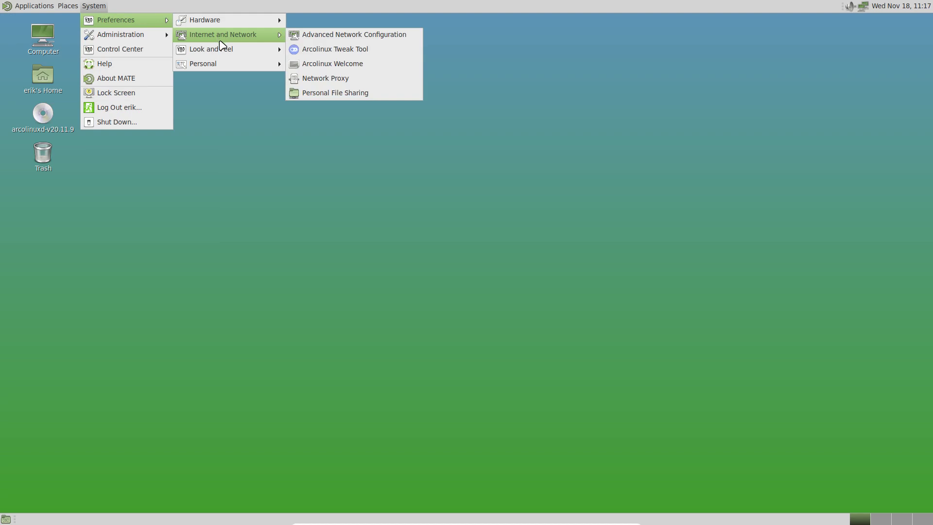
pyautogui.moveTo(225, 50)
pyautogui.click(321, 51)
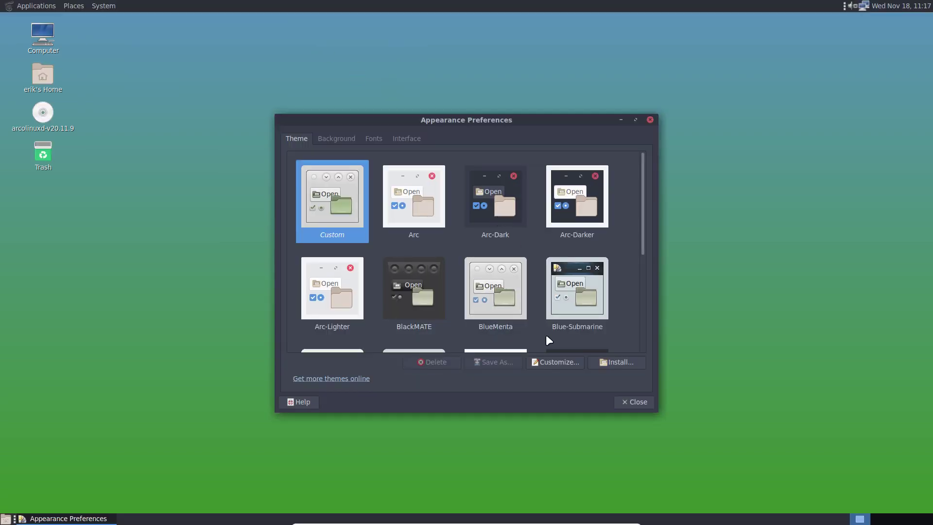
pyautogui.click(554, 363)
pyautogui.click(459, 190)
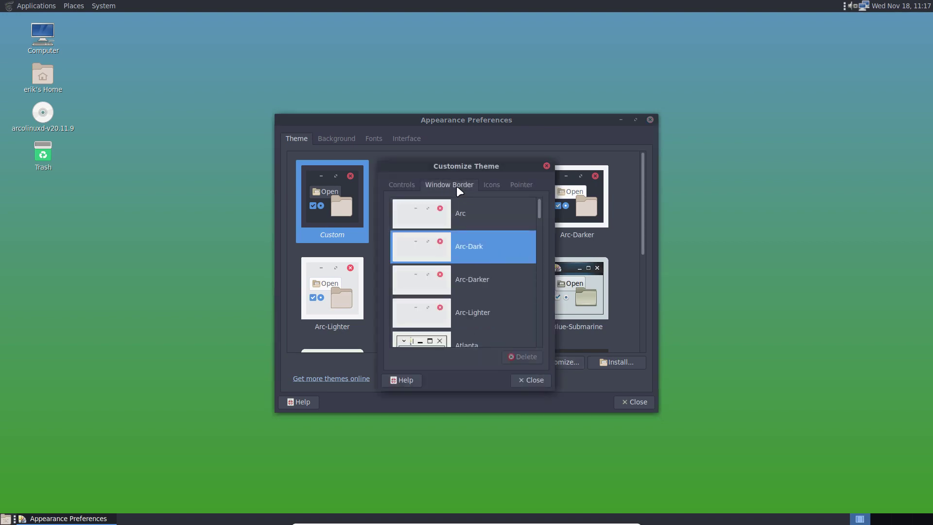
pyautogui.click(492, 184)
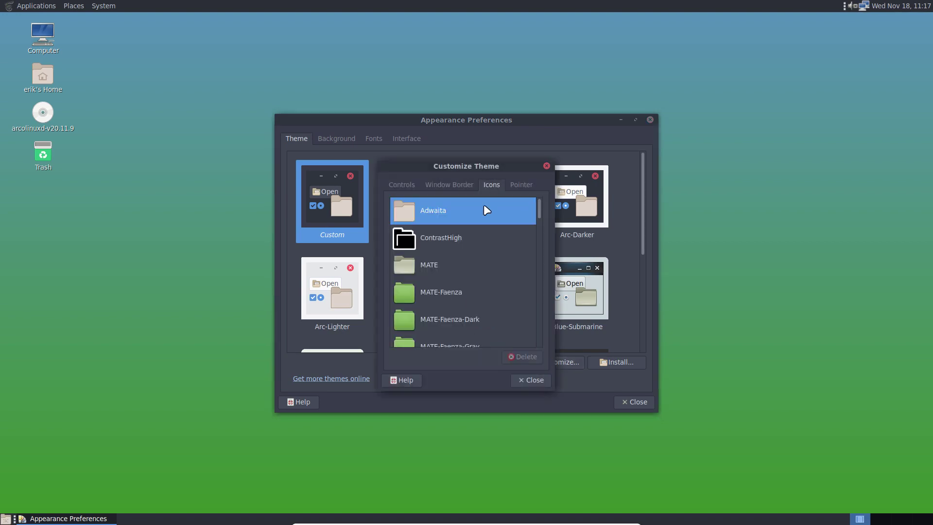
pyautogui.scroll(-1, 452, 303)
pyautogui.click(436, 270)
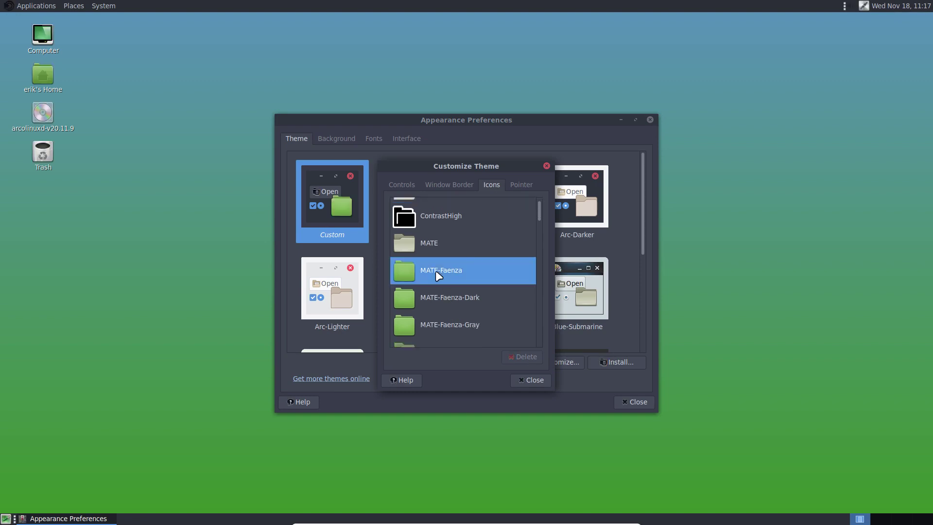
# Step: Apply the Surfn Orange icon theme and close both appearance dialogs
pyautogui.click(30, 6)
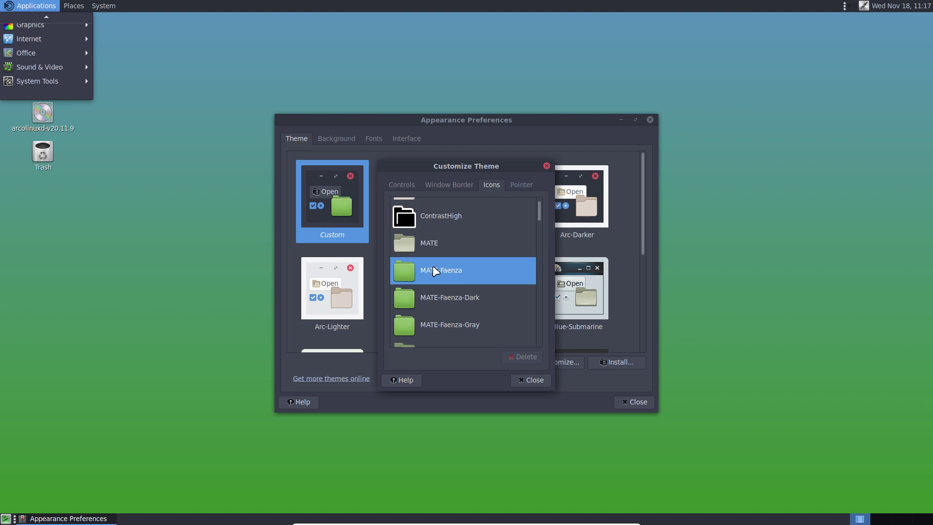
pyautogui.scroll(3, 472, 290)
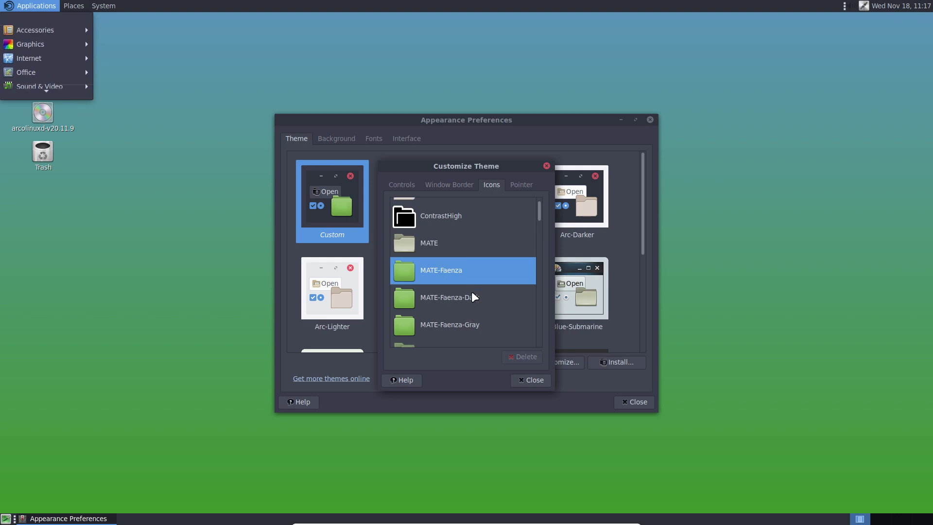
pyautogui.click(530, 218)
pyautogui.moveTo(538, 216); pyautogui.dragTo(527, 343)
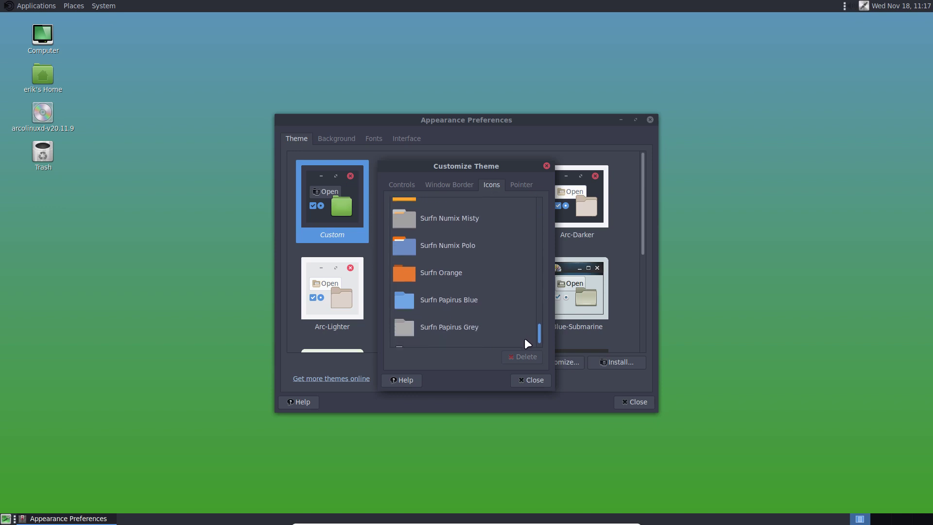
pyautogui.click(401, 262)
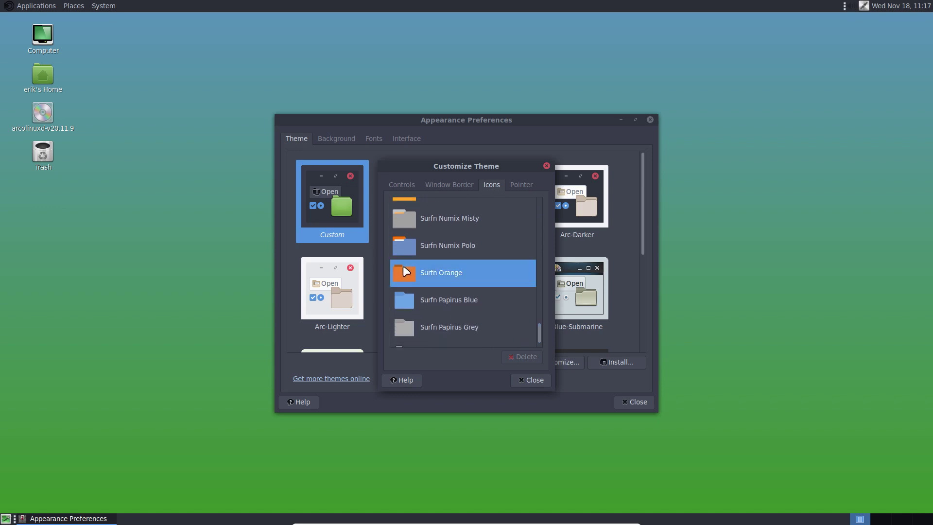
pyautogui.click(528, 379)
pyautogui.click(628, 402)
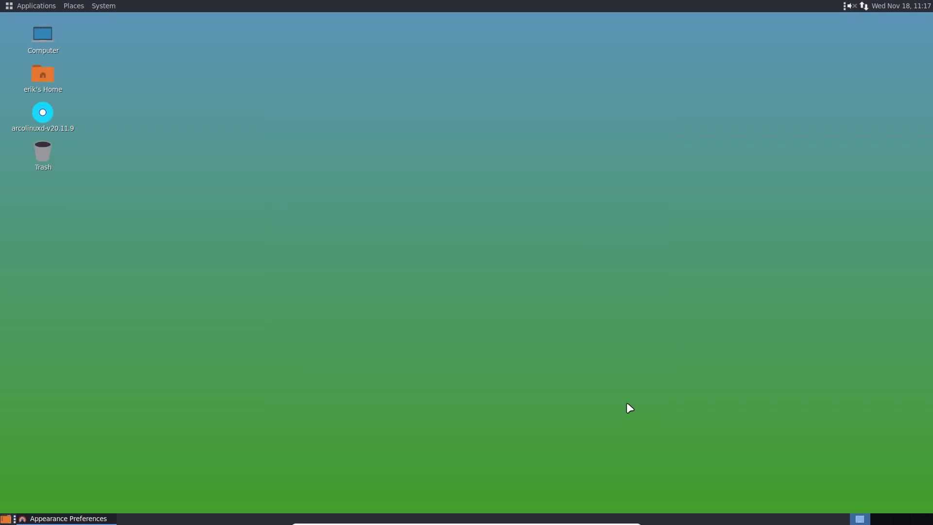
pyautogui.click(30, 5)
pyautogui.moveTo(39, 37)
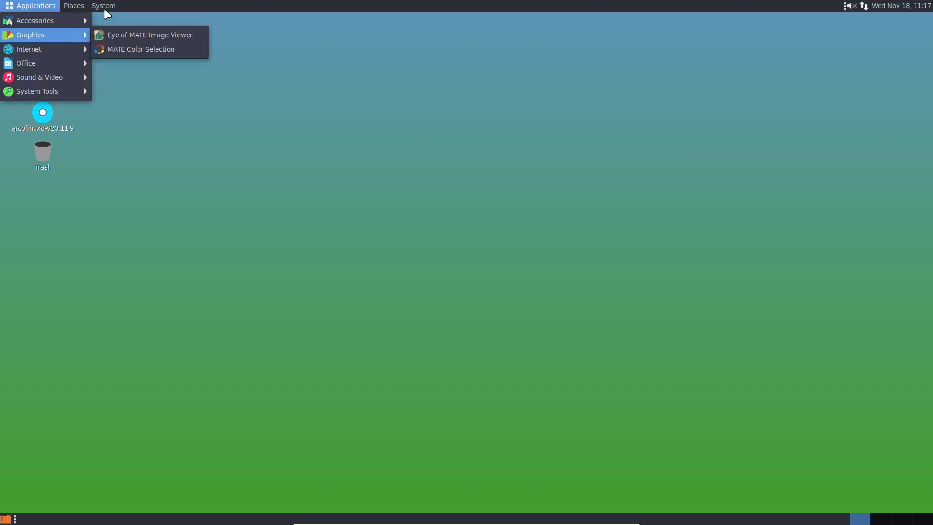
pyautogui.moveTo(103, 7)
pyautogui.click(128, 58)
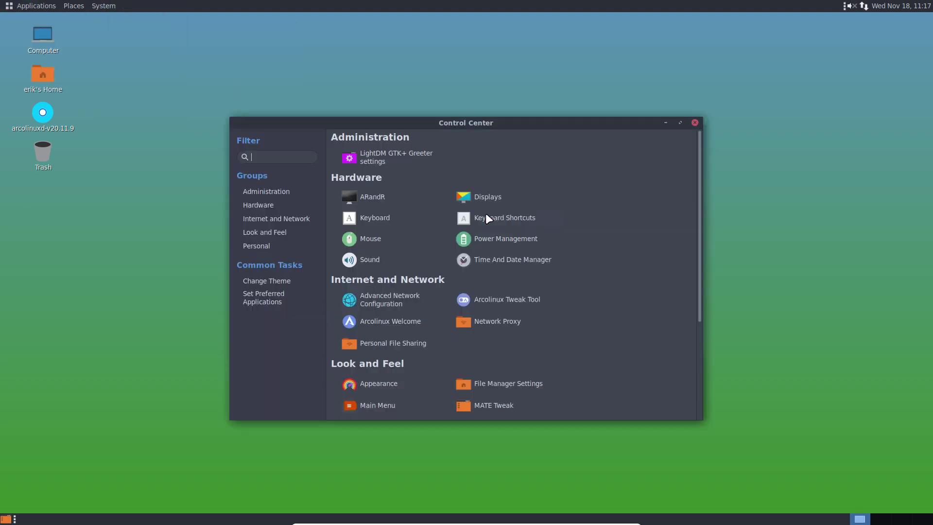
pyautogui.scroll(-5, 613, 275)
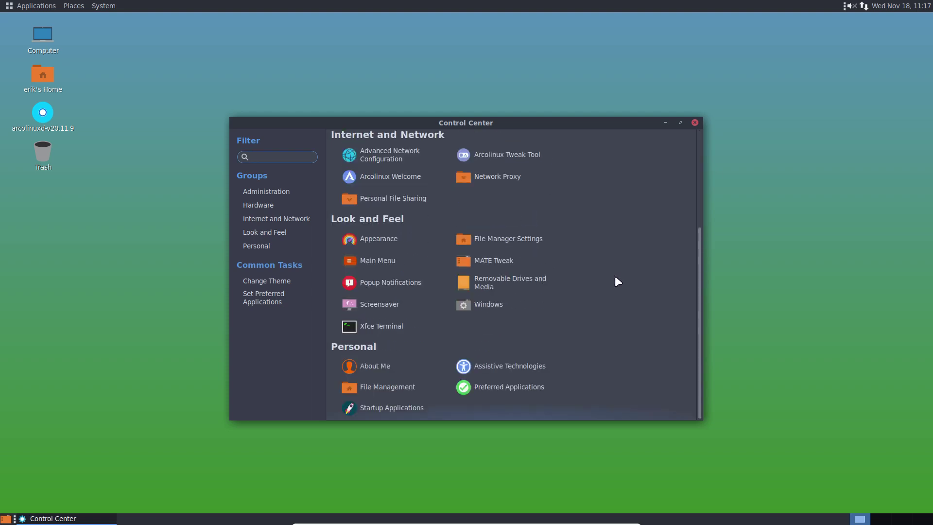
pyautogui.scroll(5, 614, 276)
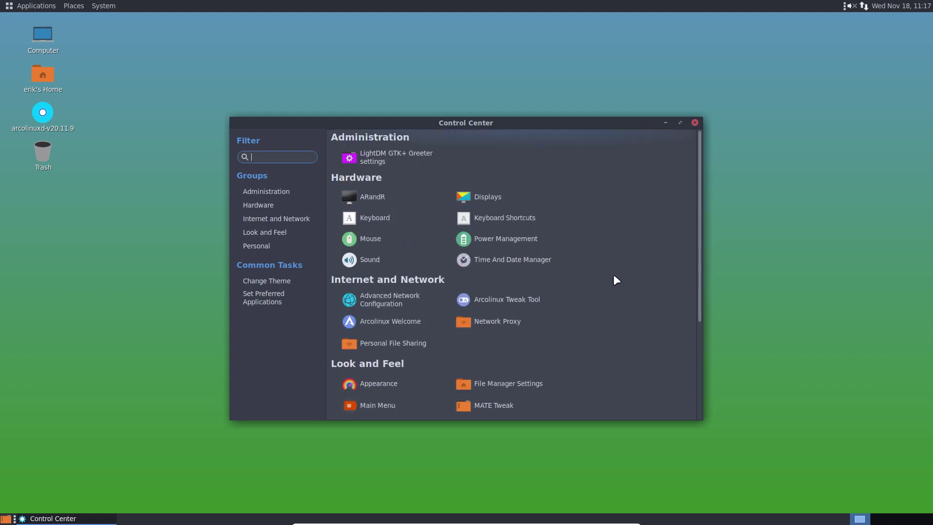
pyautogui.click(695, 123)
# Step: Open the desktop background settings and add arco-login.jpg from the arcolinux backgrounds folder
pyautogui.rightClick(383, 144)
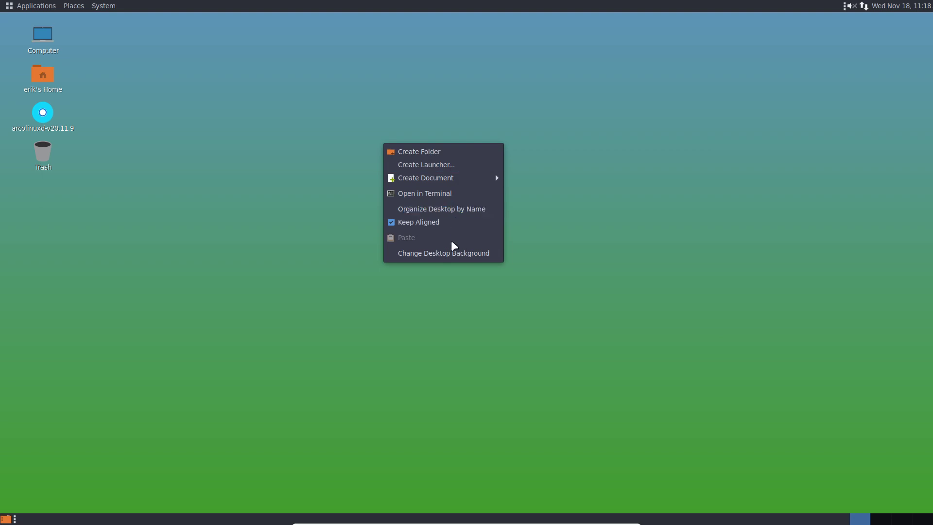
pyautogui.click(467, 253)
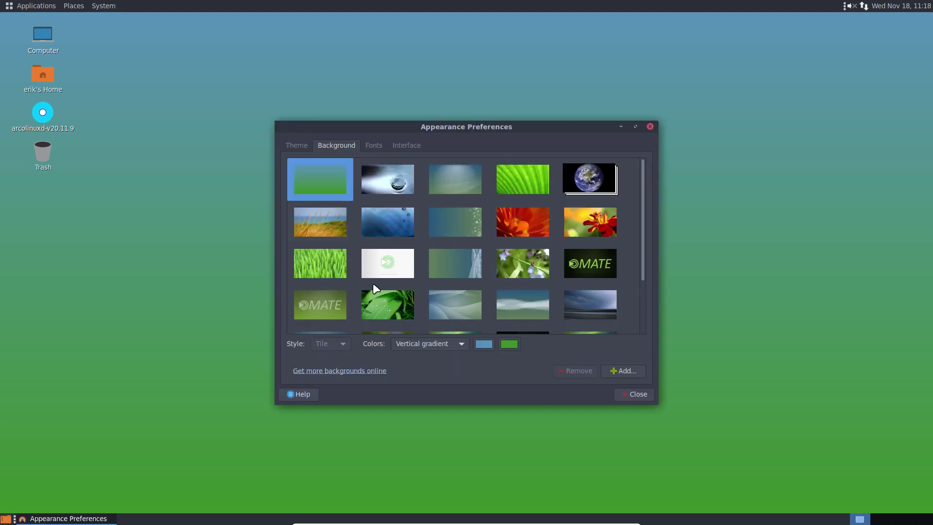
pyautogui.scroll(-3, 373, 283)
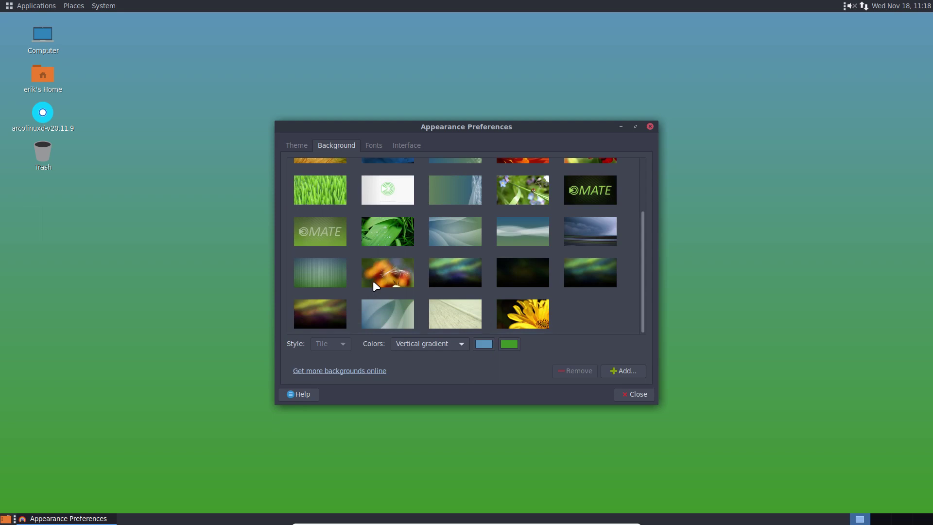
pyautogui.click(626, 371)
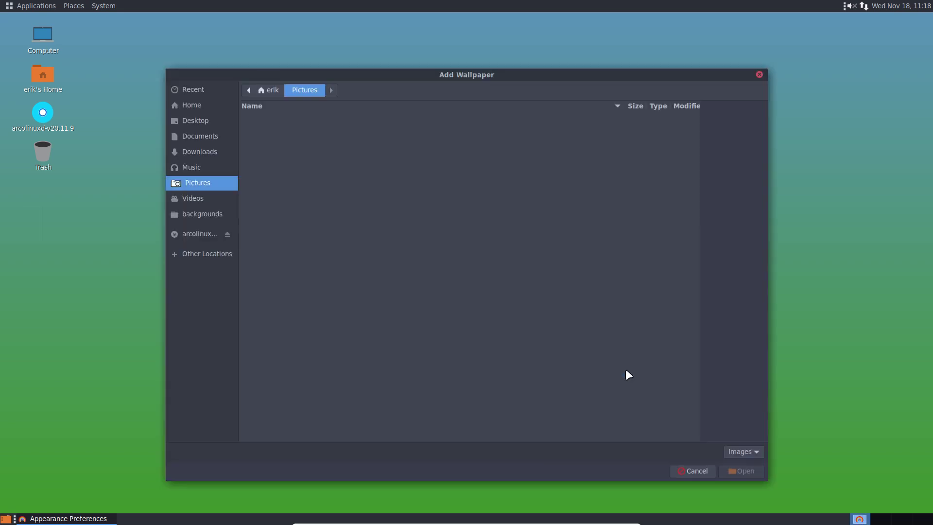
pyautogui.click(199, 214)
pyautogui.doubleClick(275, 118)
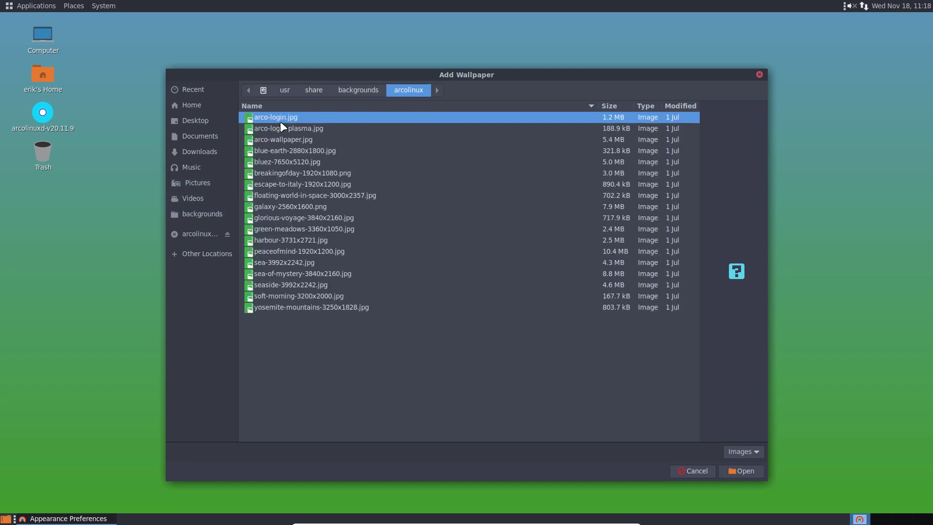
pyautogui.click(741, 471)
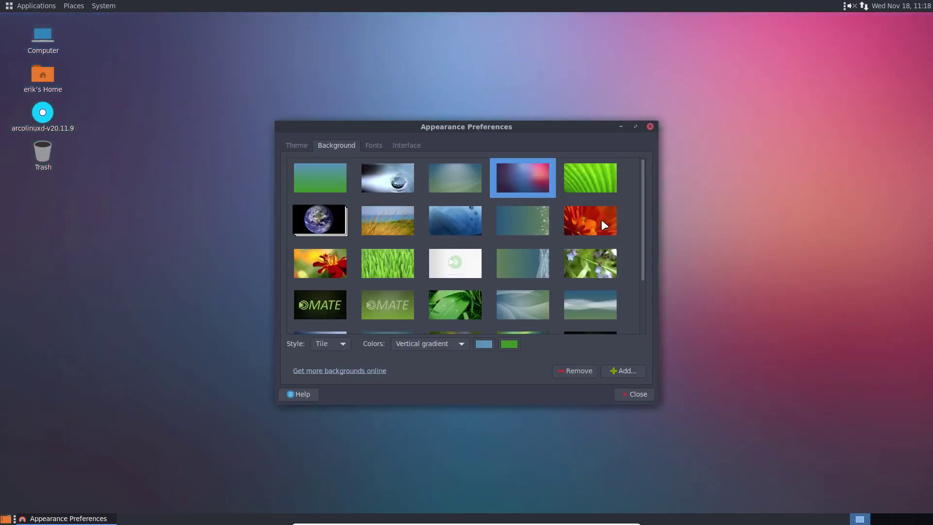
# Step: Add all 18 images from the arcolinux backgrounds folder as wallpapers
pyautogui.scroll(-3, 428, 265)
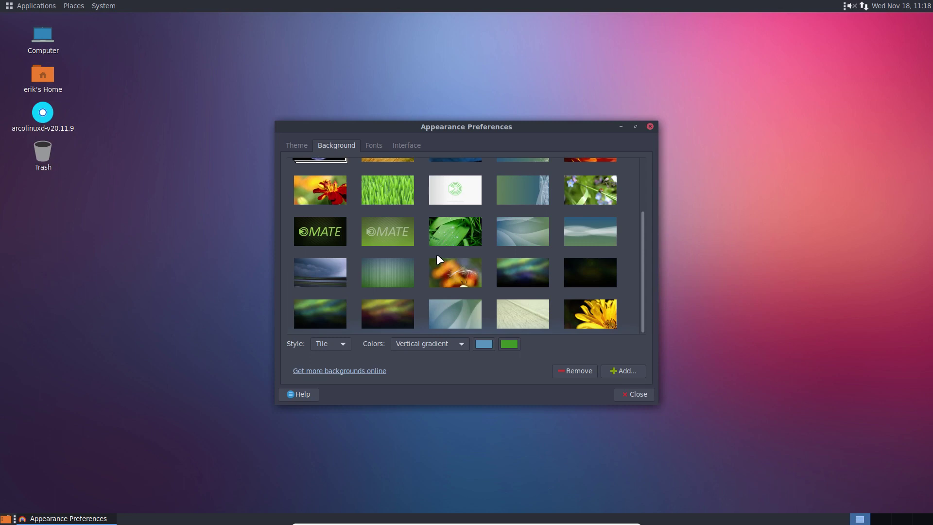
pyautogui.scroll(3, 436, 254)
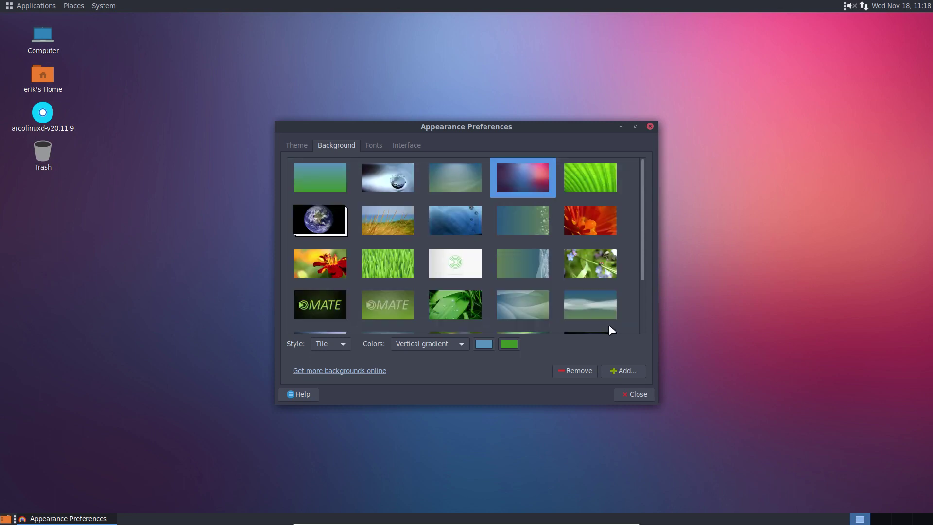
pyautogui.click(631, 371)
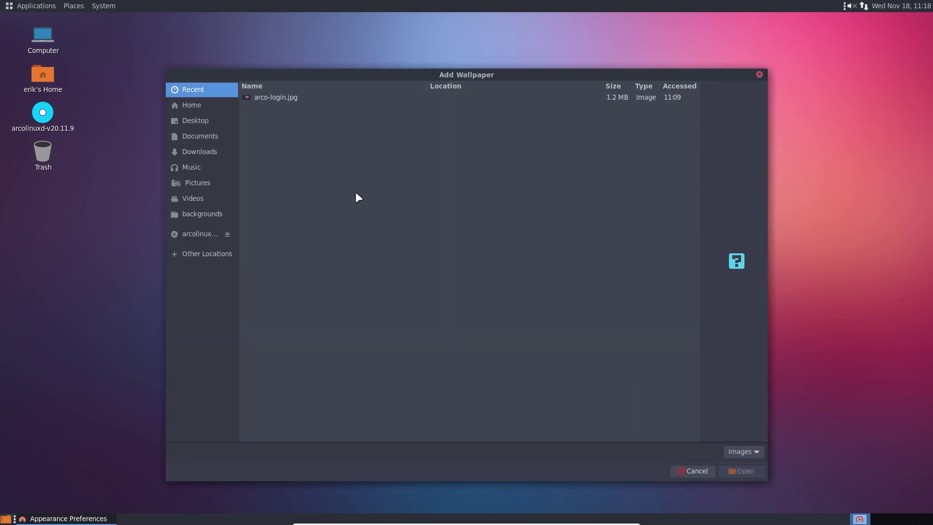
pyautogui.click(212, 209)
pyautogui.doubleClick(271, 116)
pyautogui.click(291, 186)
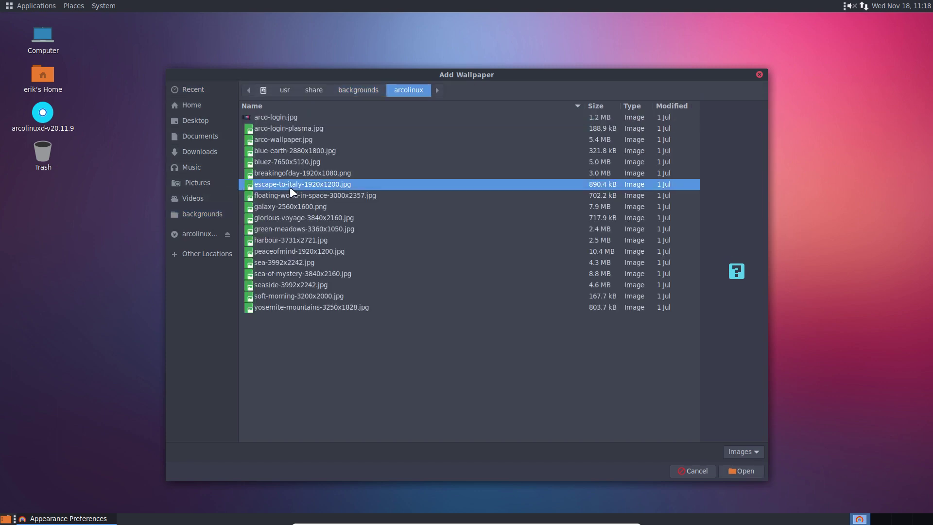
pyautogui.hotkey('ctrl', 'a')
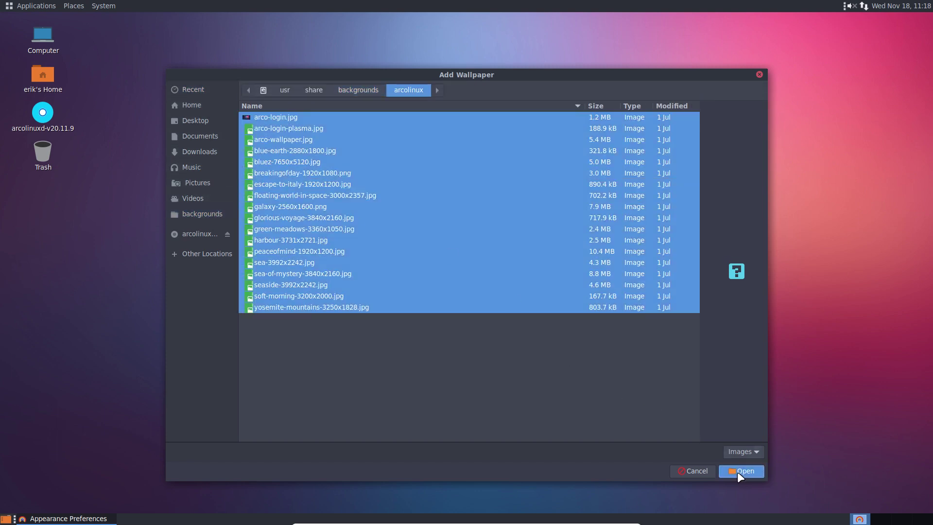
pyautogui.click(737, 471)
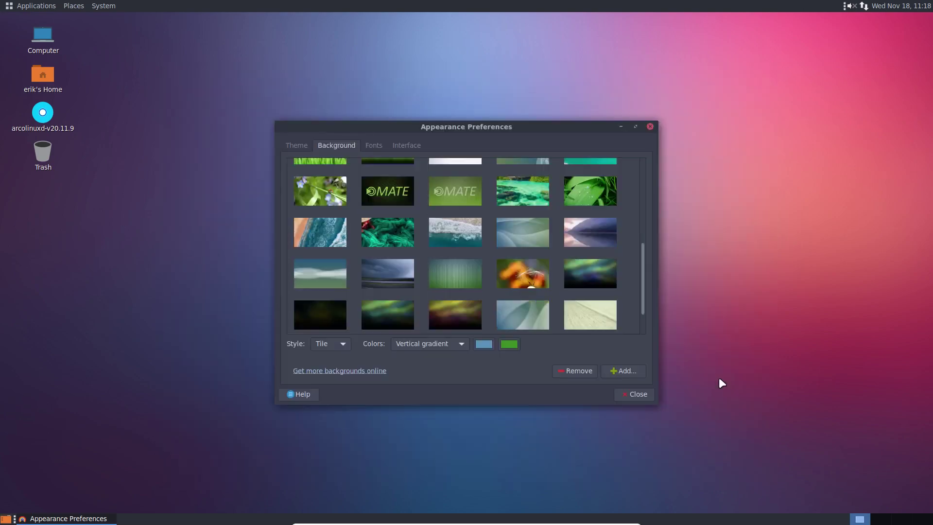
# Step: Try the beach image, then set the floating-earth image as wallpaper and close preferences
pyautogui.scroll(3, 389, 245)
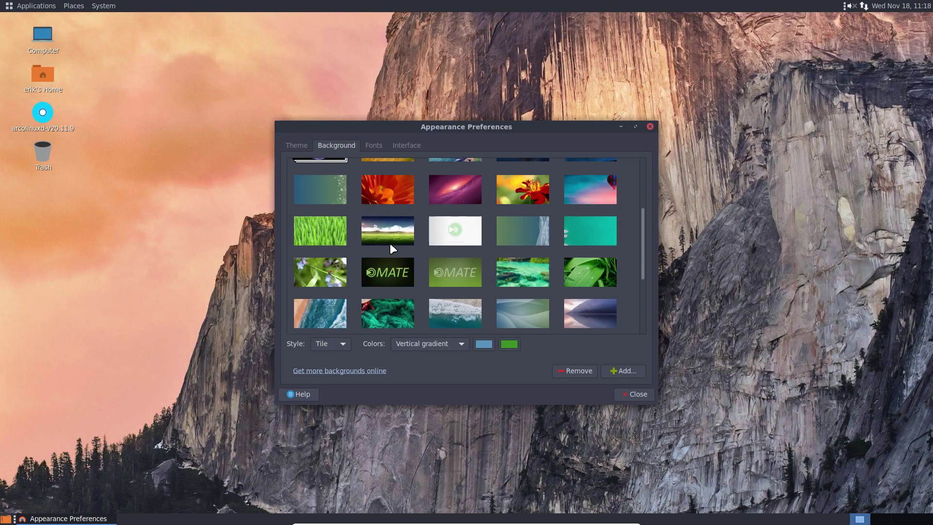
pyautogui.click(331, 324)
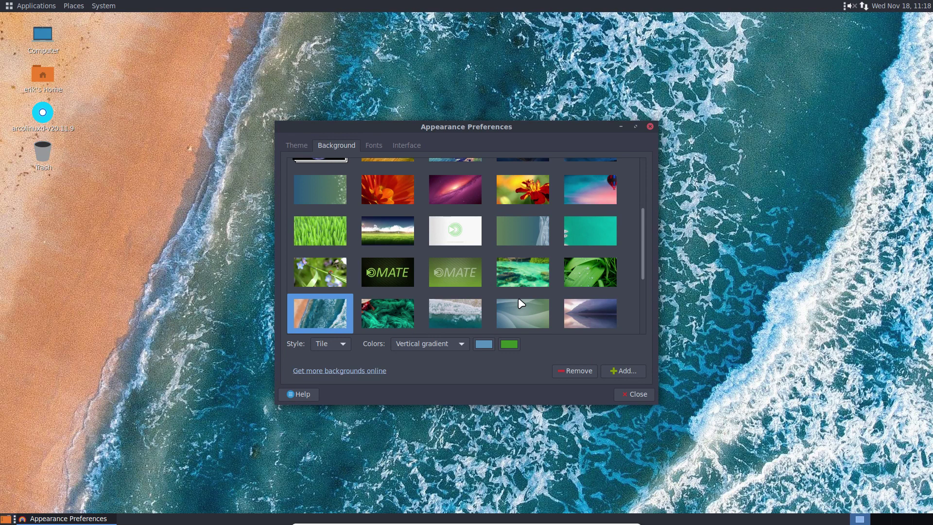
pyautogui.scroll(3, 519, 299)
pyautogui.click(530, 270)
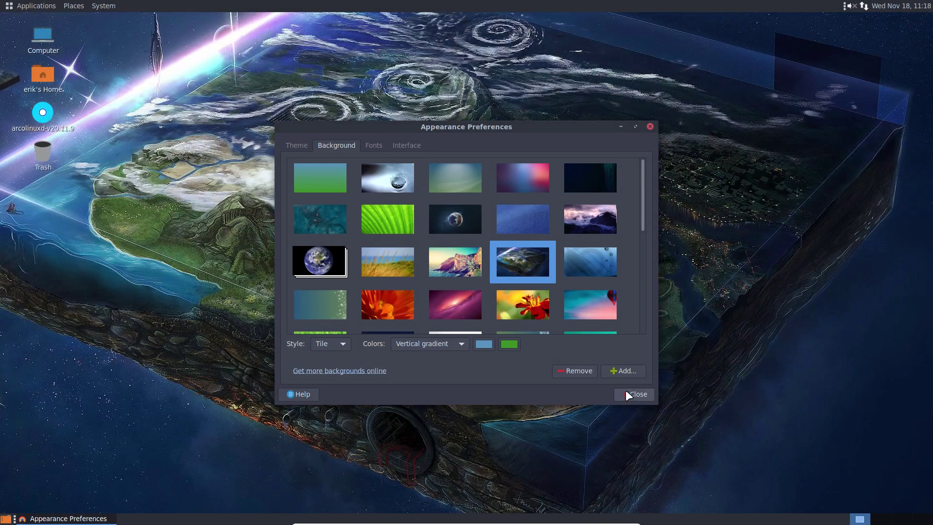
pyautogui.click(628, 392)
pyautogui.click(41, 5)
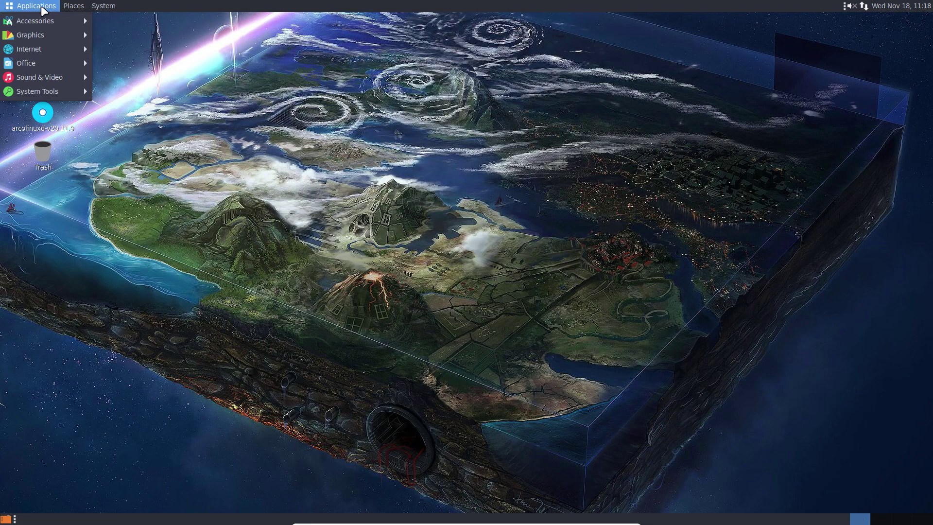
# Step: Browse the Applications, Places and System menus, then launch Termite from System Tools
pyautogui.moveTo(74, 6)
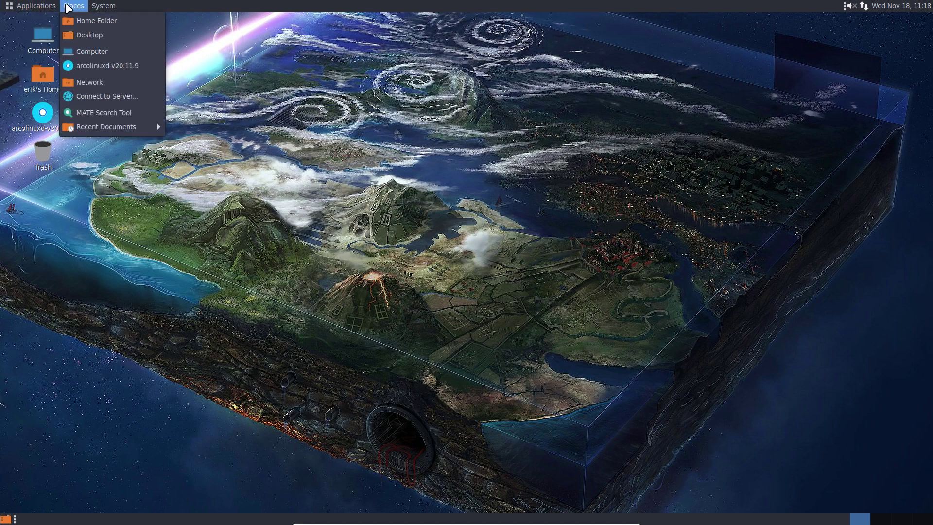
pyautogui.moveTo(87, 124)
pyautogui.click(112, 9)
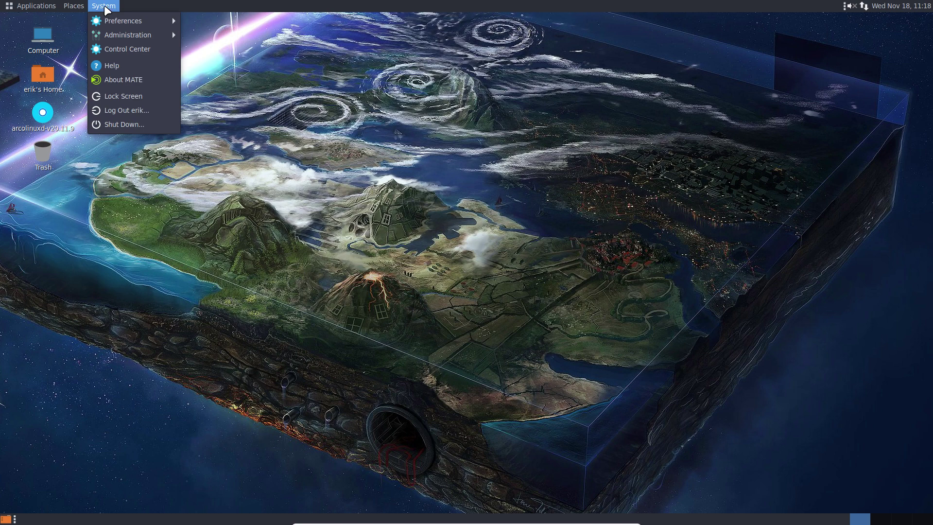
pyautogui.moveTo(80, 7)
pyautogui.moveTo(36, 6)
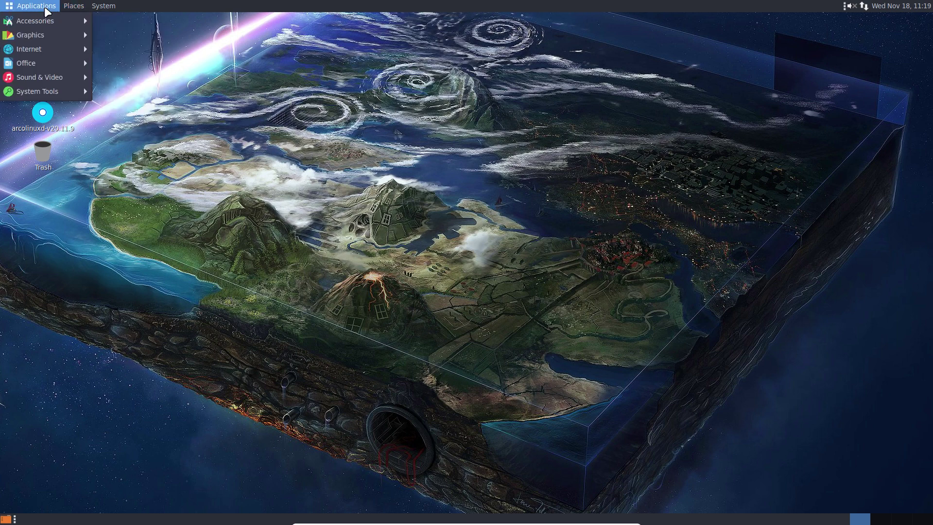
pyautogui.moveTo(50, 21)
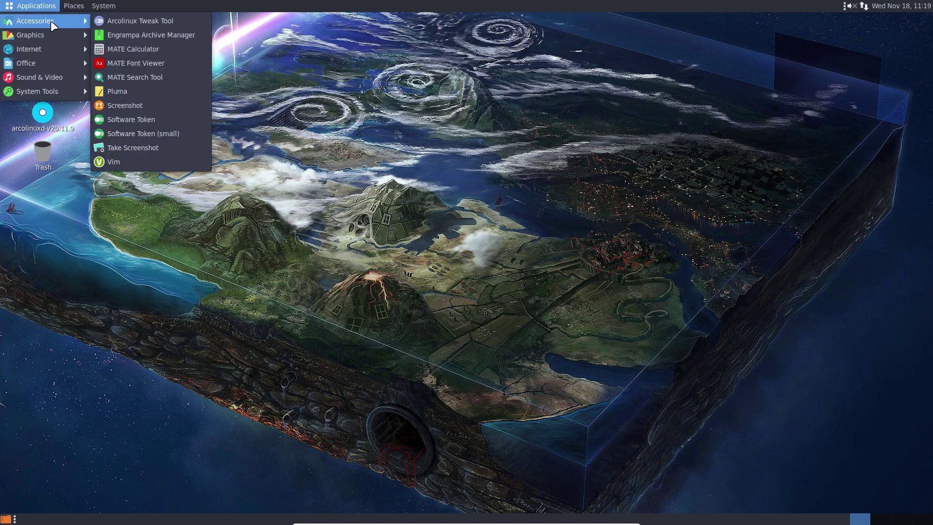
pyautogui.moveTo(49, 39)
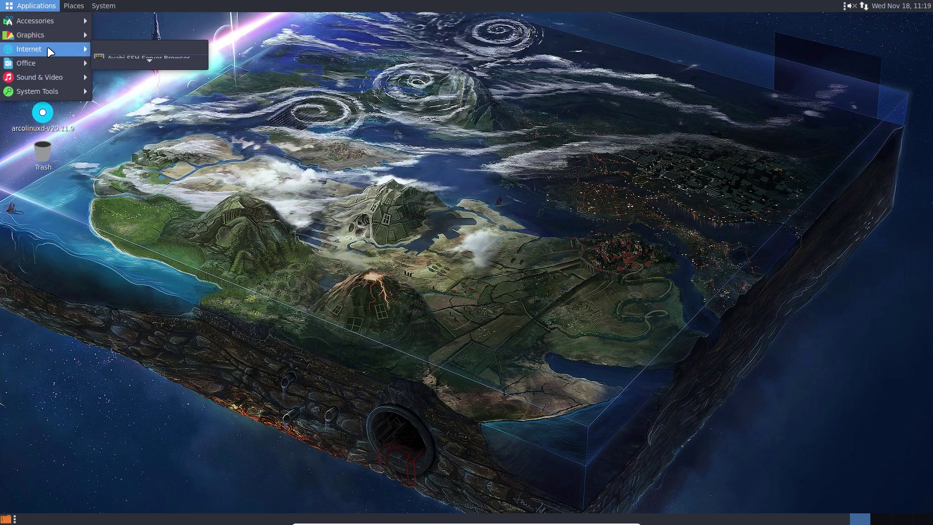
pyautogui.click(377, 165)
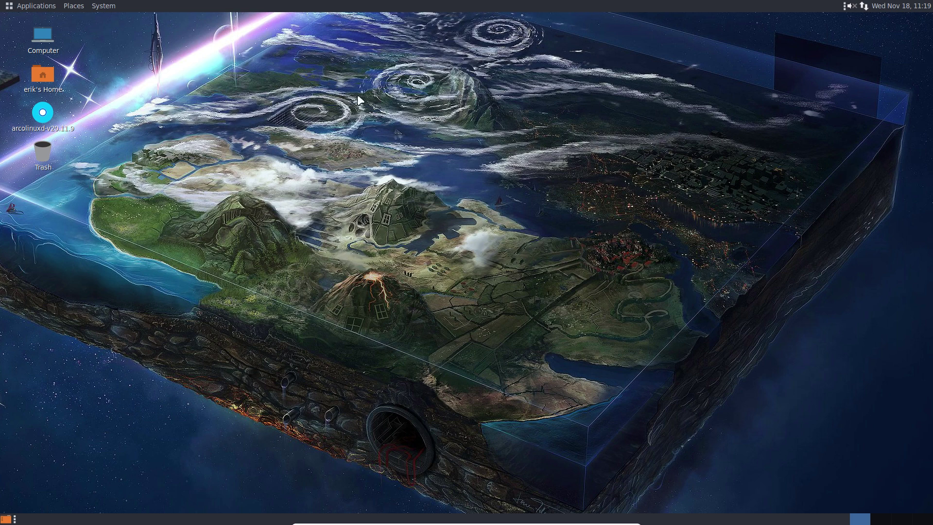
pyautogui.click(34, 4)
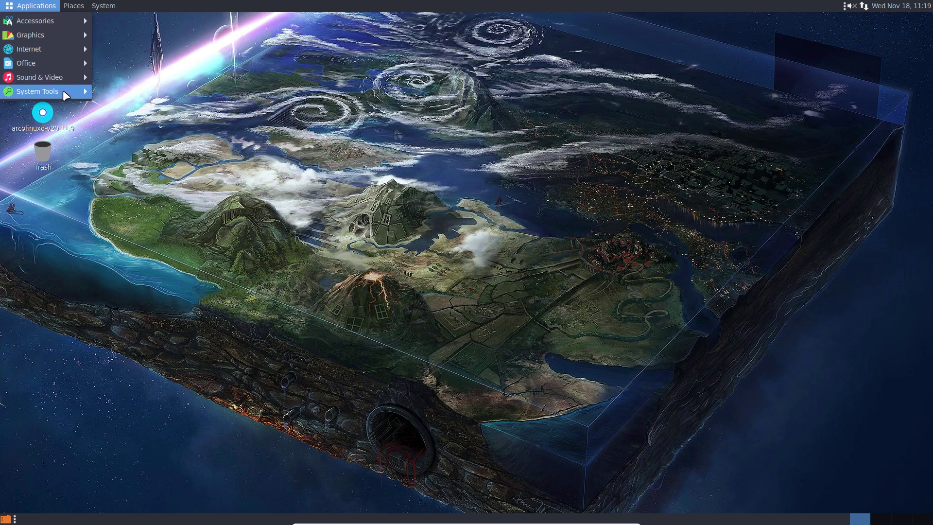
pyautogui.moveTo(63, 92)
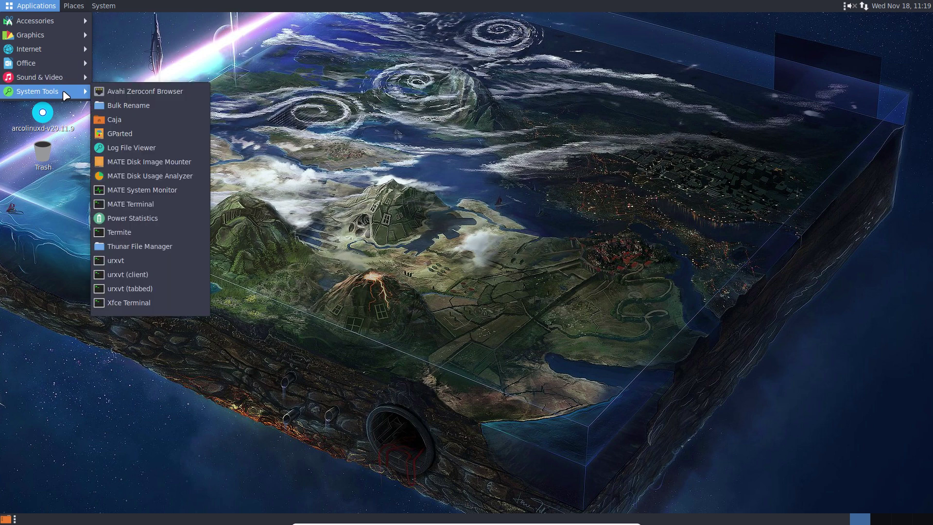
pyautogui.click(162, 231)
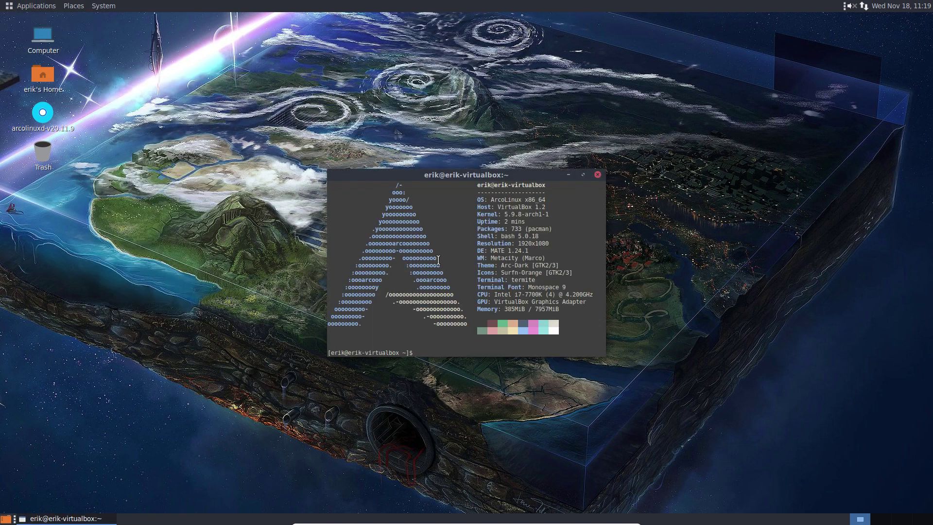
# Step: Display the skel alias definition with 'alias skel' and widen the terminal to read it
pyautogui.write('alias skel')
pyautogui.press('Return')
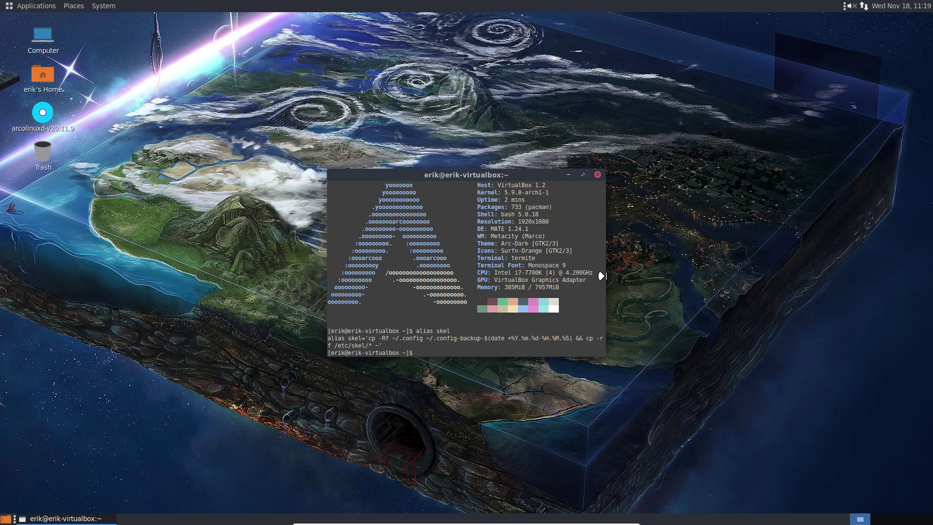
pyautogui.moveTo(602, 276); pyautogui.dragTo(777, 278)
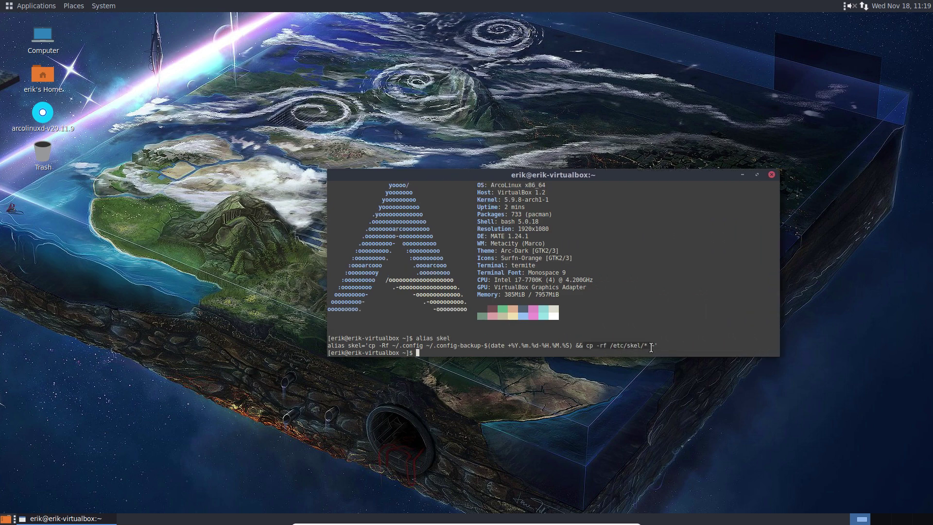
pyautogui.moveTo(658, 344); pyautogui.dragTo(585, 345)
pyautogui.click(659, 339)
# Step: Run skel to back up ~/.config and copy /etc/skel into the home folder
pyautogui.write('skel')
pyautogui.press('Return')
pyautogui.write('x')
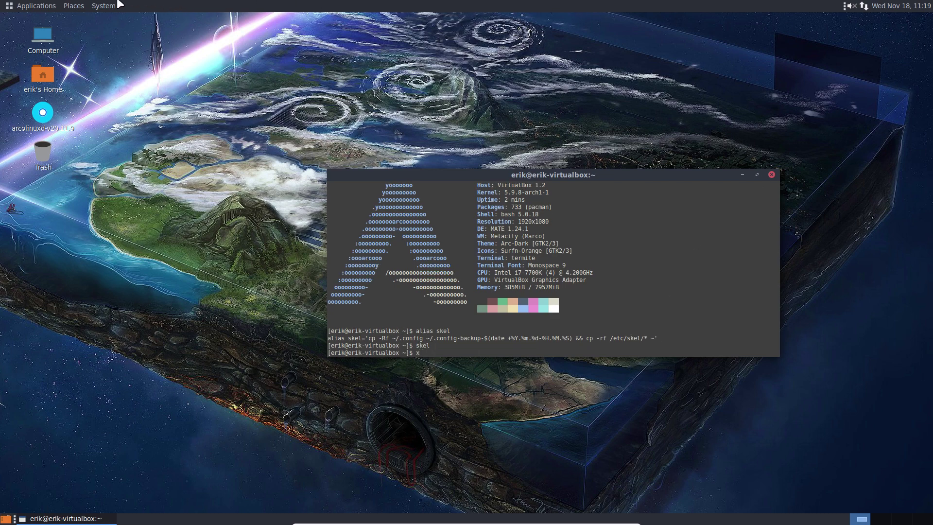
pyautogui.click(118, 6)
# Step: Log out, check the MATE session is selected, log back in with the password, and quit the Welcome App
pyautogui.click(128, 111)
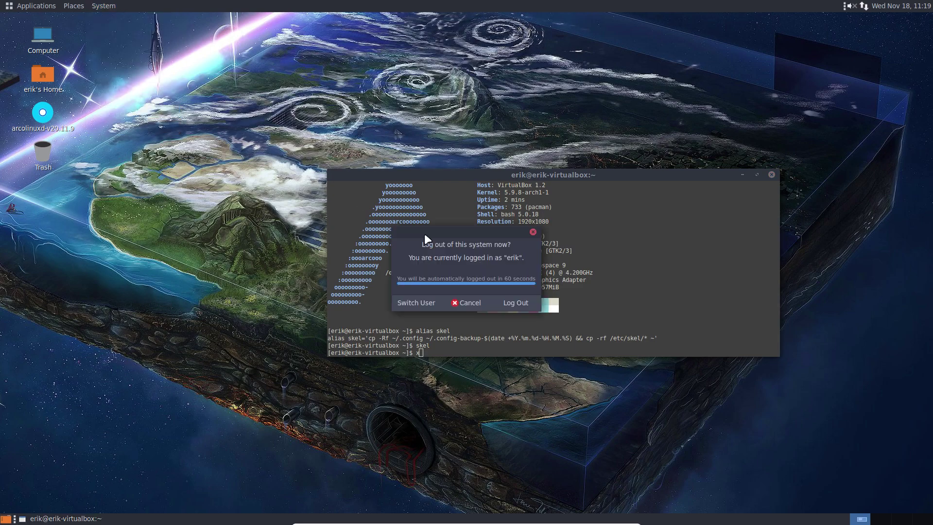
pyautogui.click(523, 305)
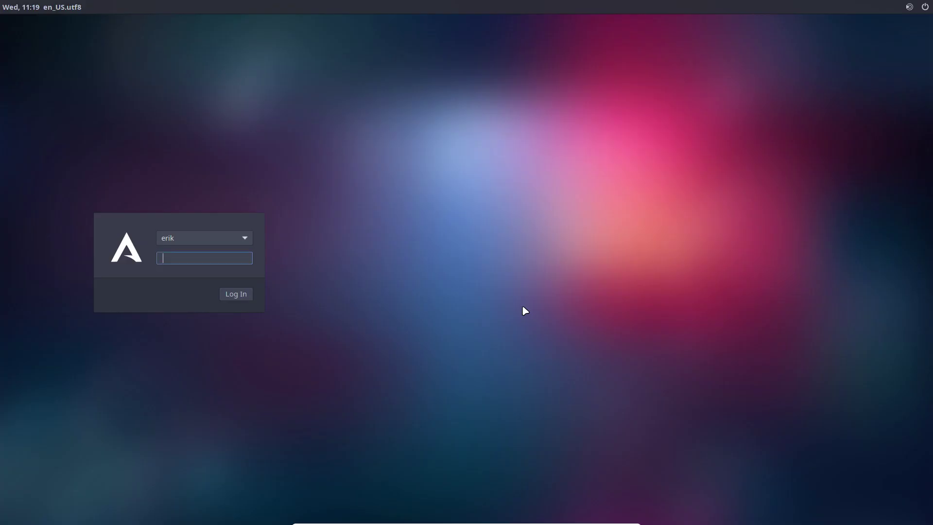
pyautogui.click(912, 8)
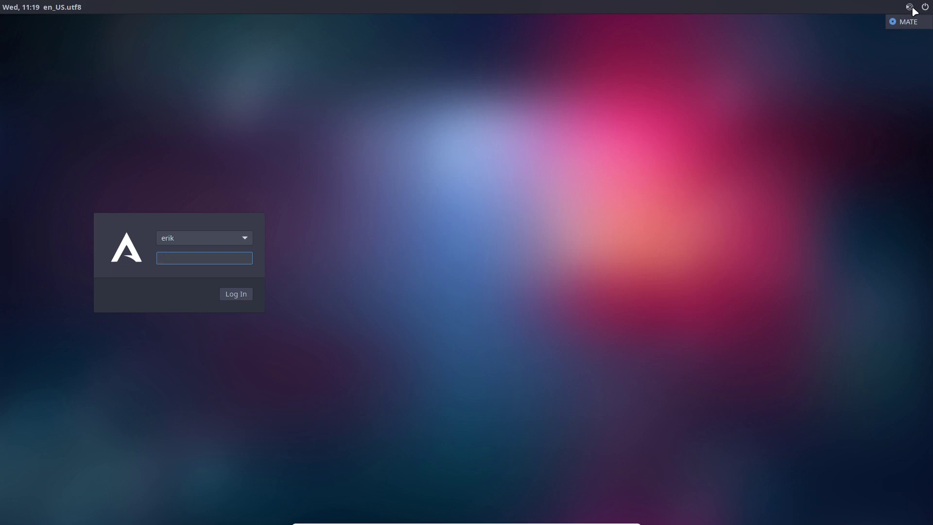
pyautogui.click(309, 213)
pyautogui.write('••')
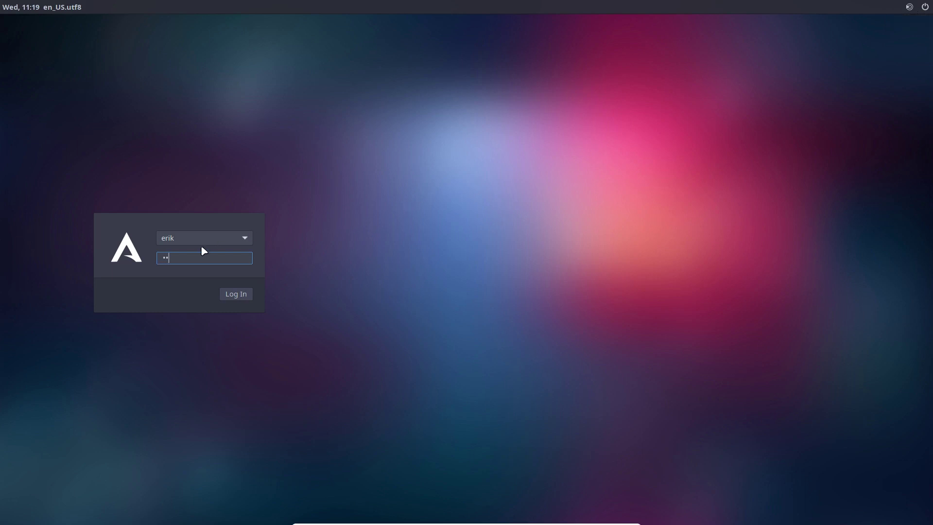
pyautogui.press('Return')
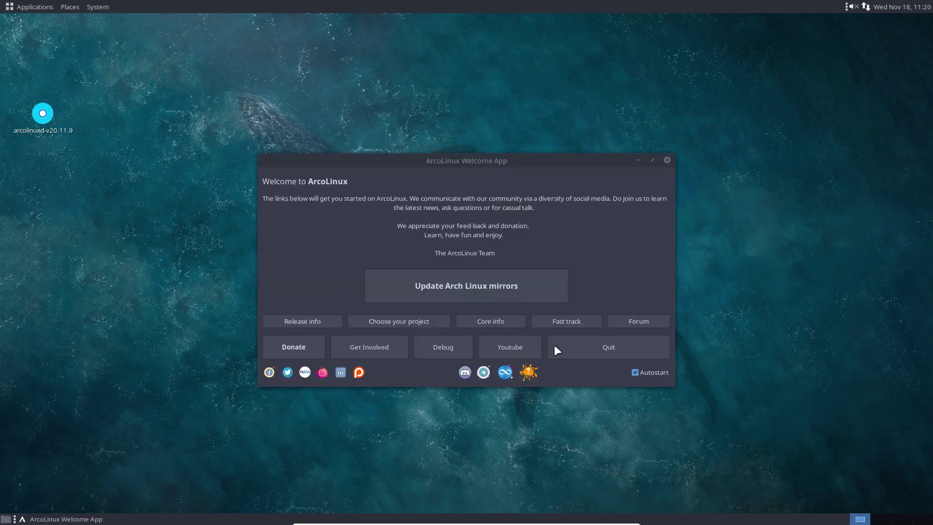
pyautogui.click(605, 355)
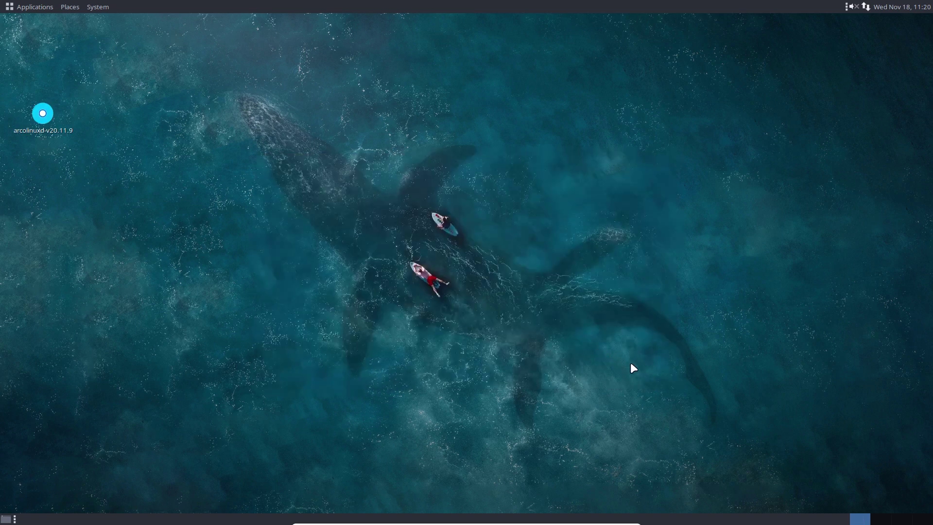
# Step: Browse the application menus, then open the home folder in a file manager with Super+Shift+Enter
pyautogui.click(23, 7)
pyautogui.moveTo(101, 5)
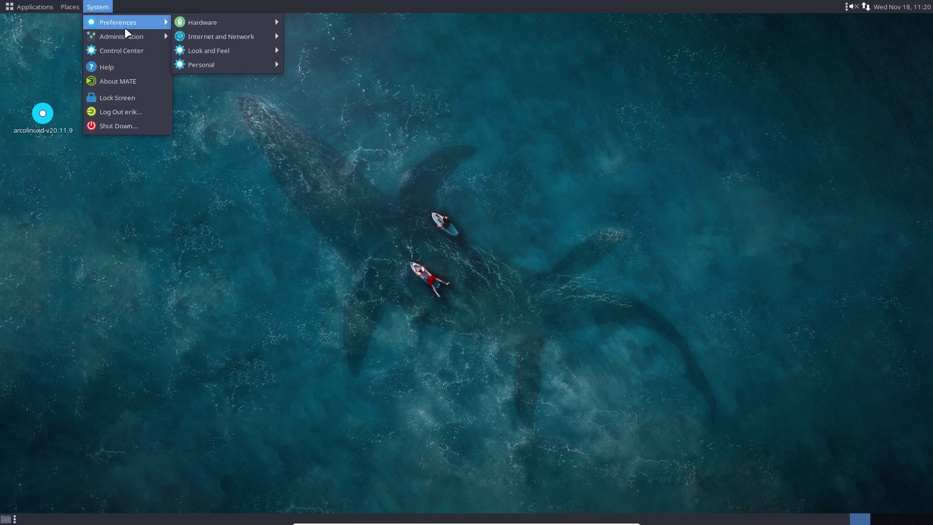
pyautogui.moveTo(131, 41)
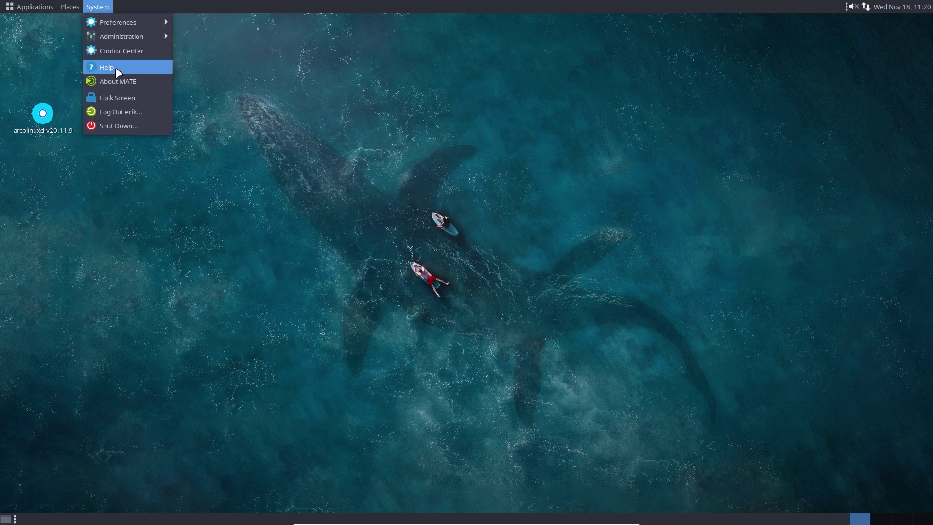
pyautogui.moveTo(29, 7)
pyautogui.moveTo(19, 30)
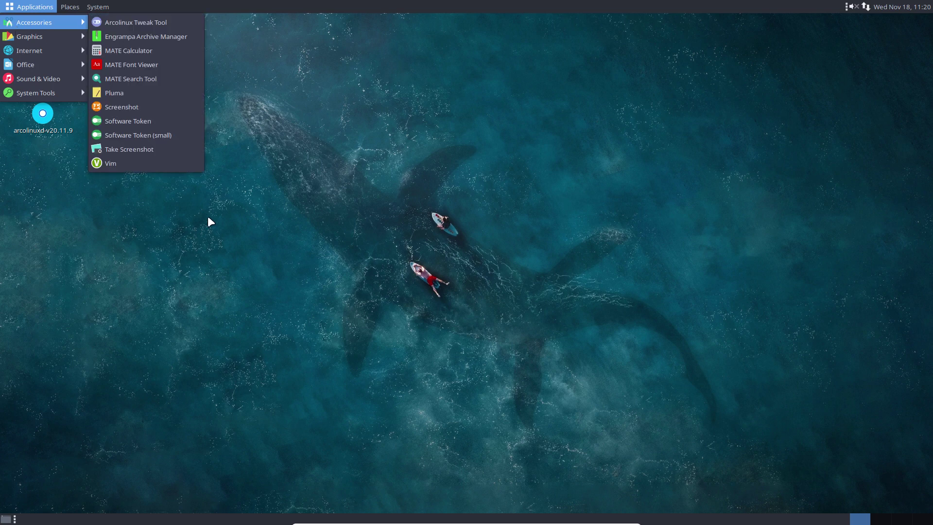
pyautogui.click(230, 278)
pyautogui.press('super+shift+Return')
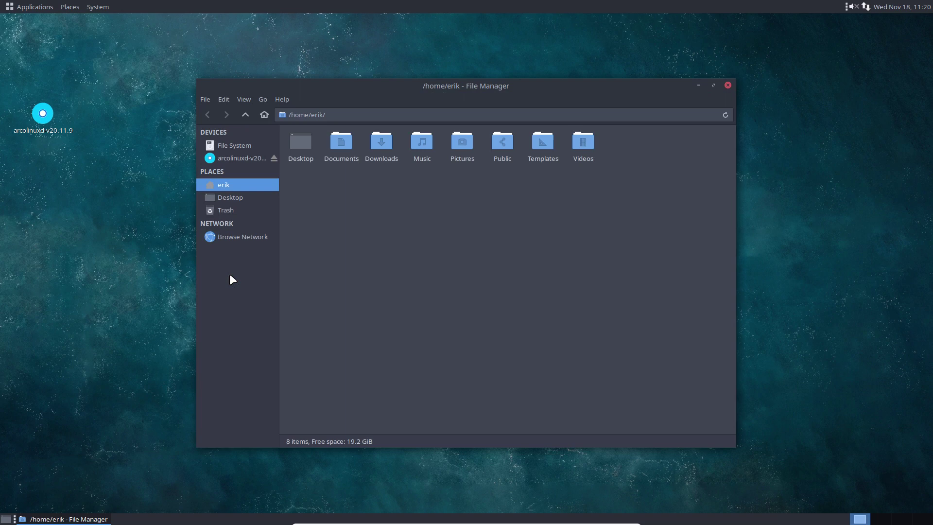
# Step: Raise the volume to about 70% and move the Chromium install guide over the VM
pyautogui.click(852, 6)
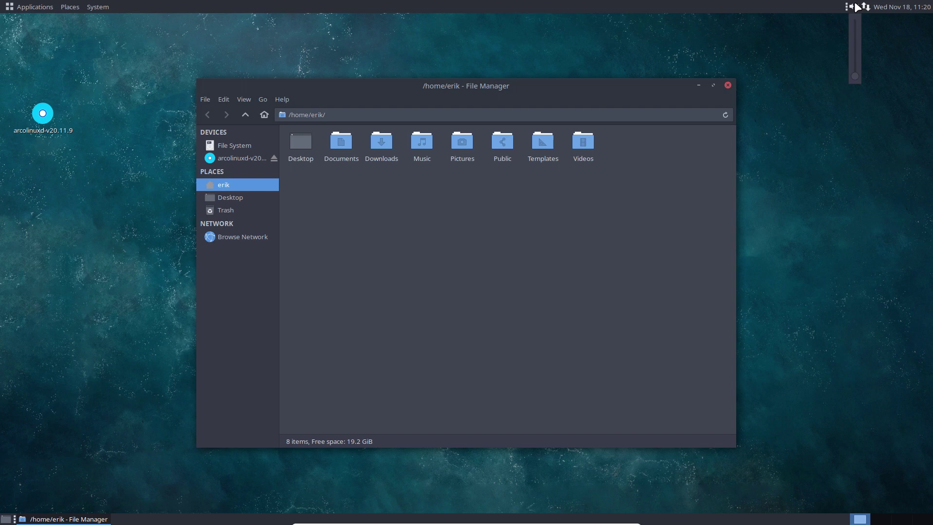
pyautogui.moveTo(855, 76); pyautogui.dragTo(856, 37)
pyautogui.moveTo(931, 59); pyautogui.dragTo(521, 73)
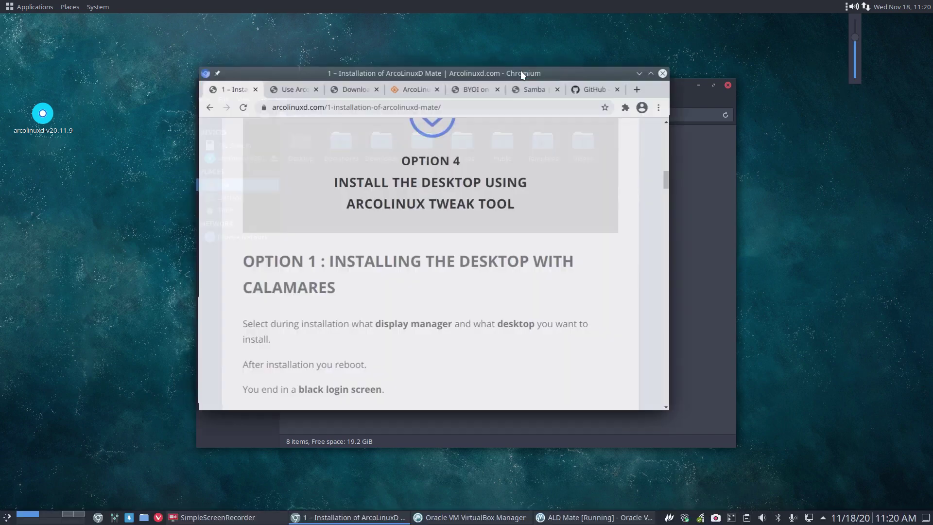
# Step: Maximize Chromium and search the web for 'arch linux mate group' in a new tab
pyautogui.doubleClick(521, 72)
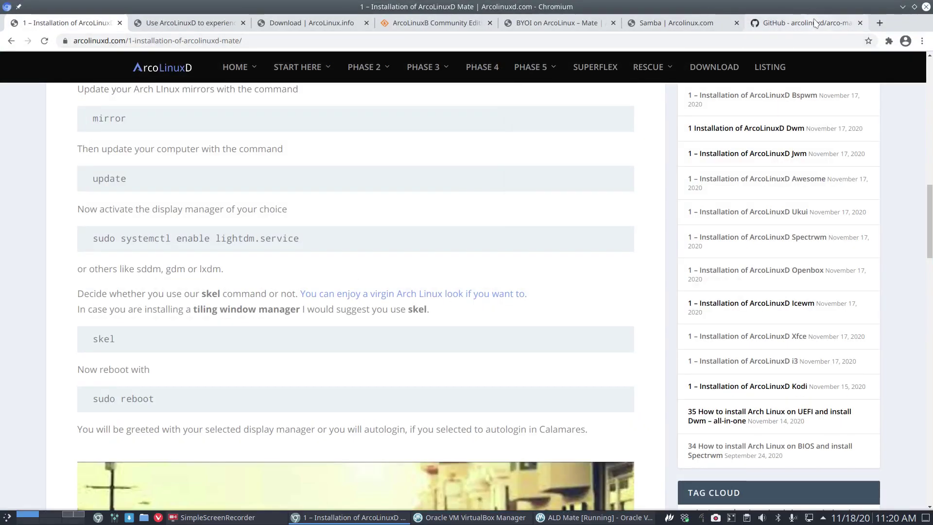
pyautogui.click(878, 24)
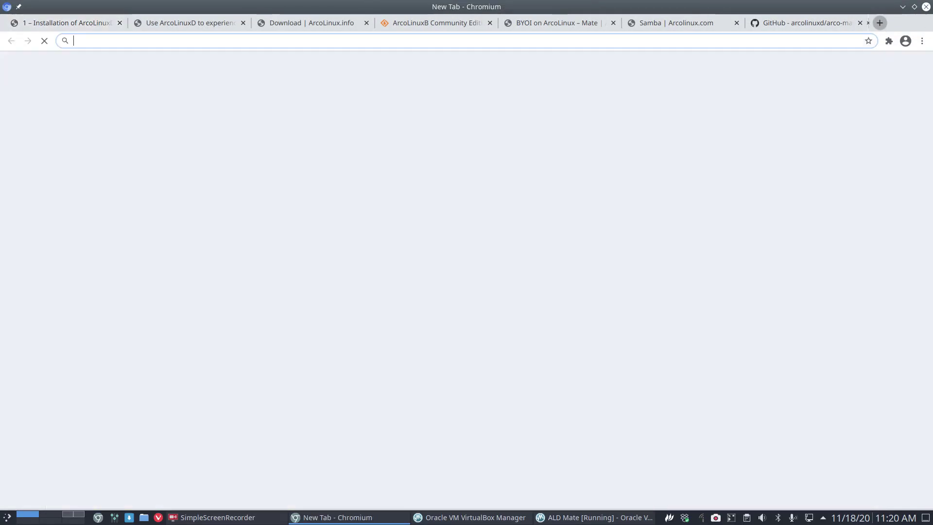
pyautogui.click(614, 40)
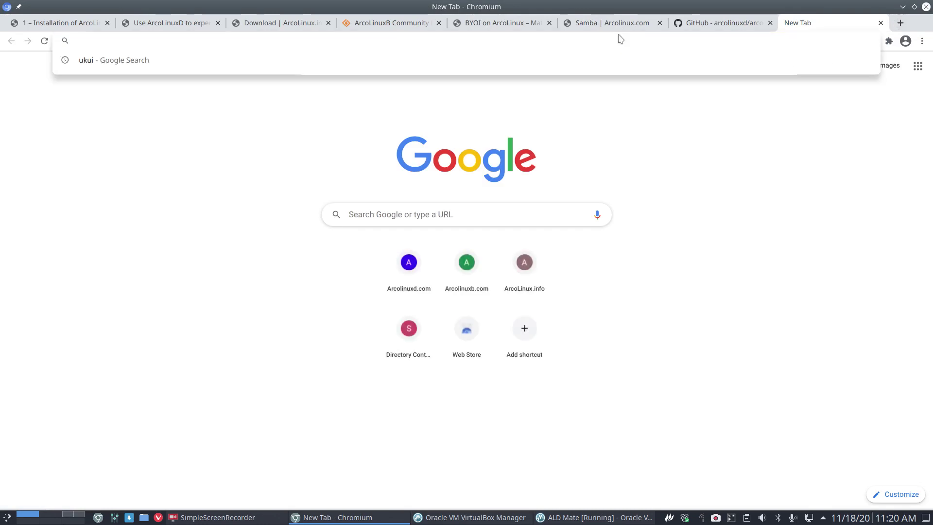
pyautogui.write('arch')
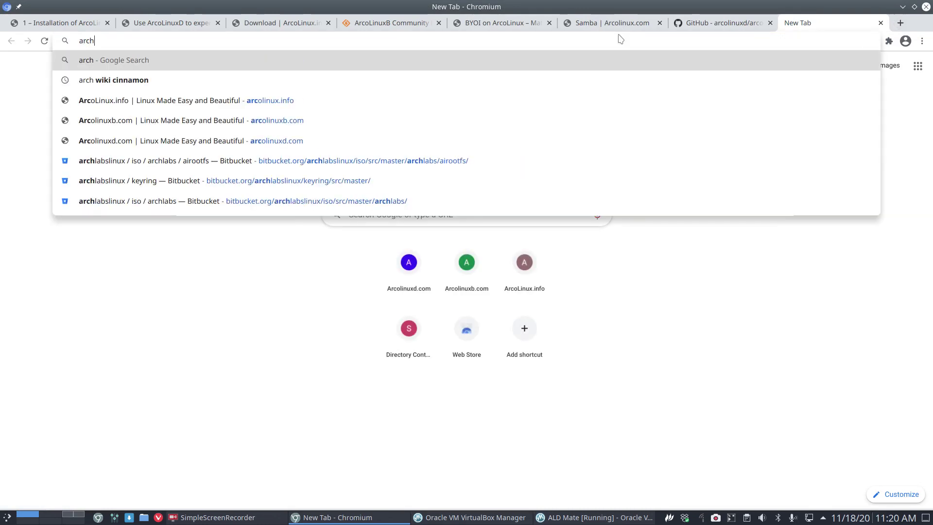
pyautogui.write(' linux mate group')
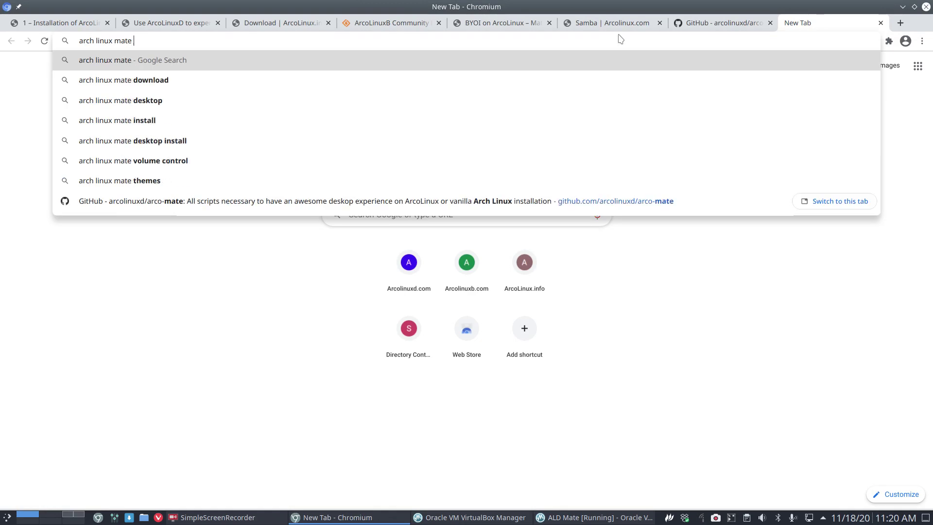
pyautogui.press('Return')
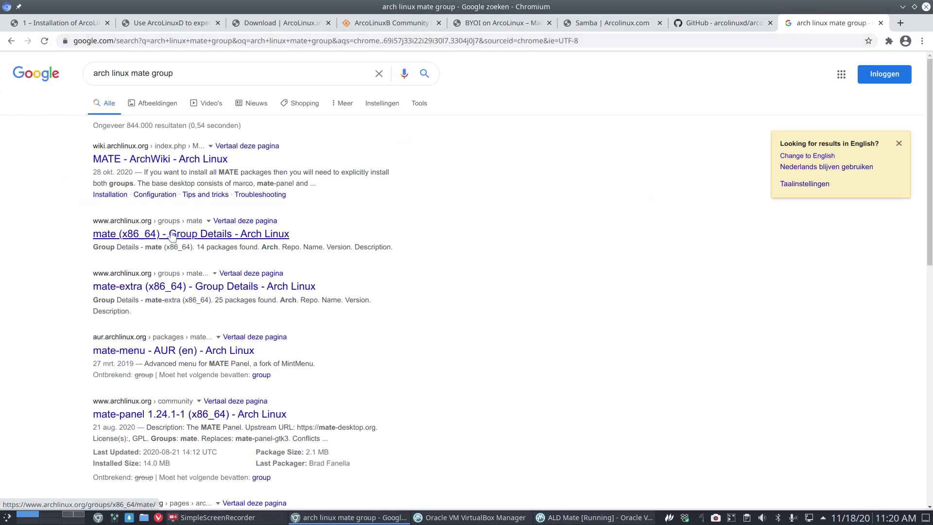
# Step: Open the 'mate (x86_64) - Group Details' result and zoom in on its 14-package table
pyautogui.click(170, 235)
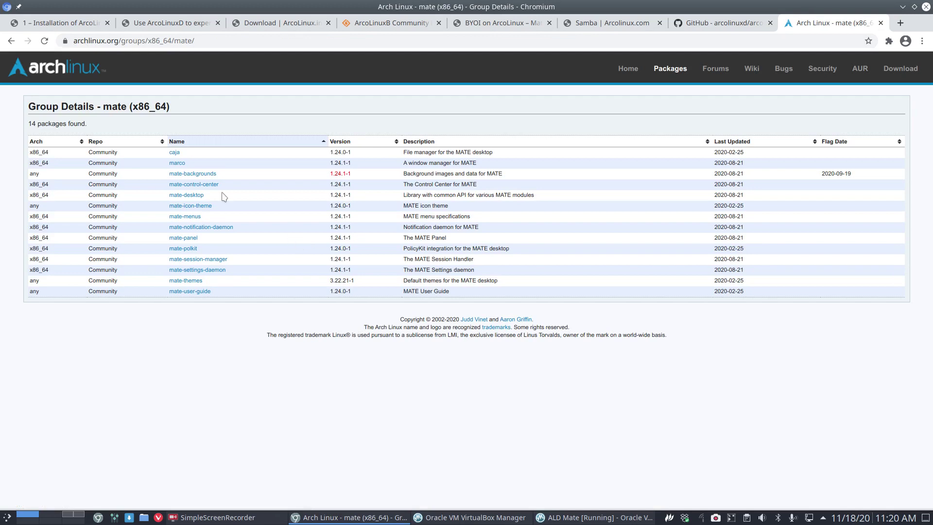
pyautogui.moveTo(99, 107); pyautogui.dragTo(127, 108)
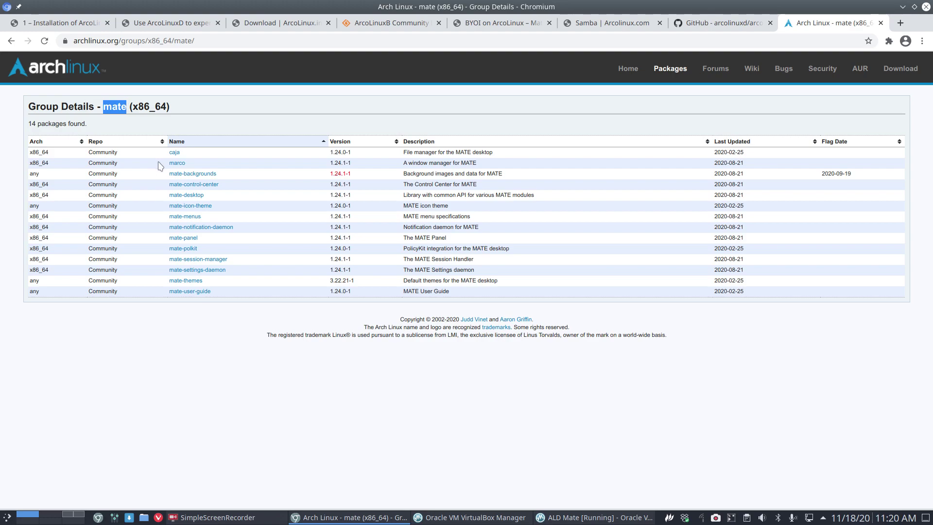
pyautogui.hotkey('ctrl', '+')
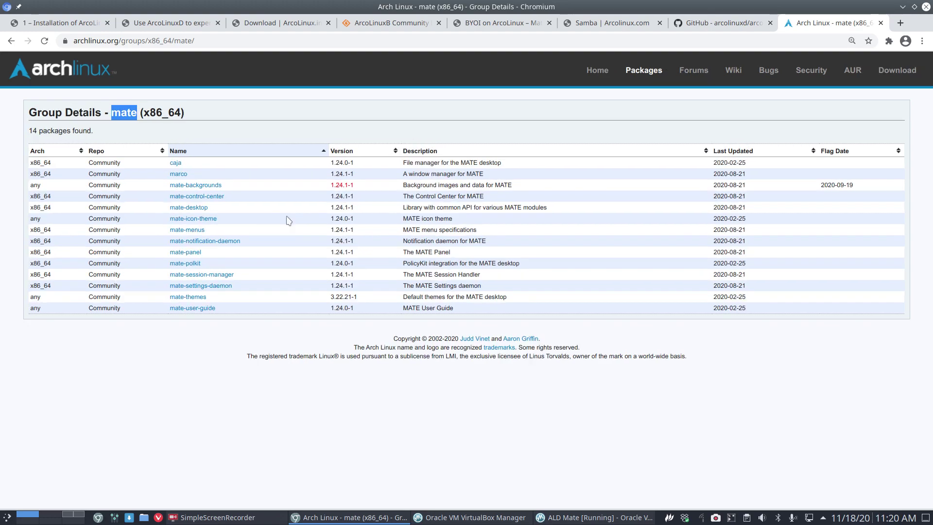
pyautogui.scroll(8, 289, 220)
pyautogui.scroll(-6, 289, 221)
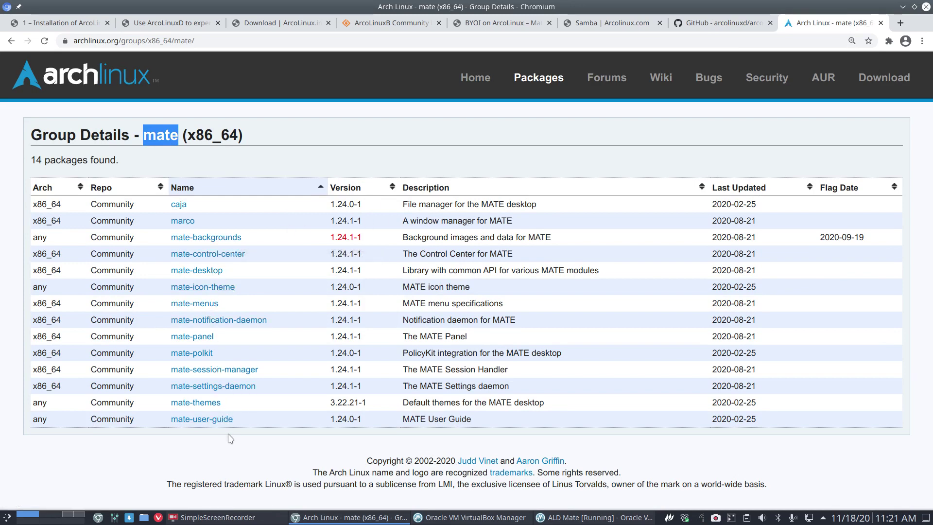
# Step: Change the group page URL to end in mate-extra and load it
pyautogui.click(200, 41)
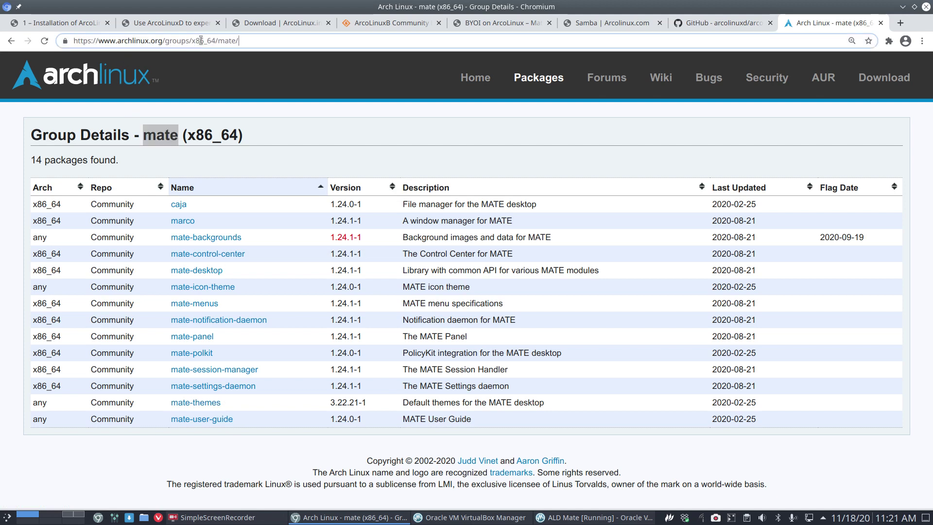
pyautogui.press('BackSpace')
pyautogui.write('-extra')
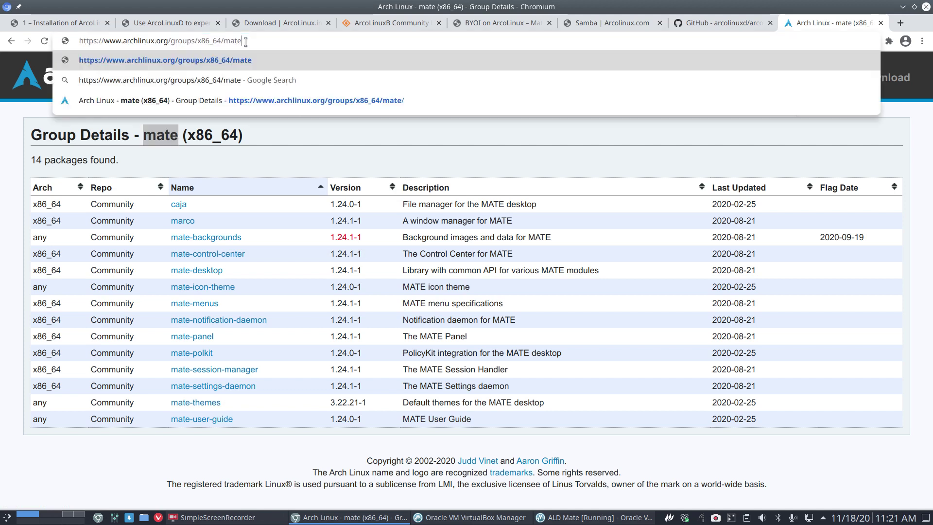
pyautogui.press('Return')
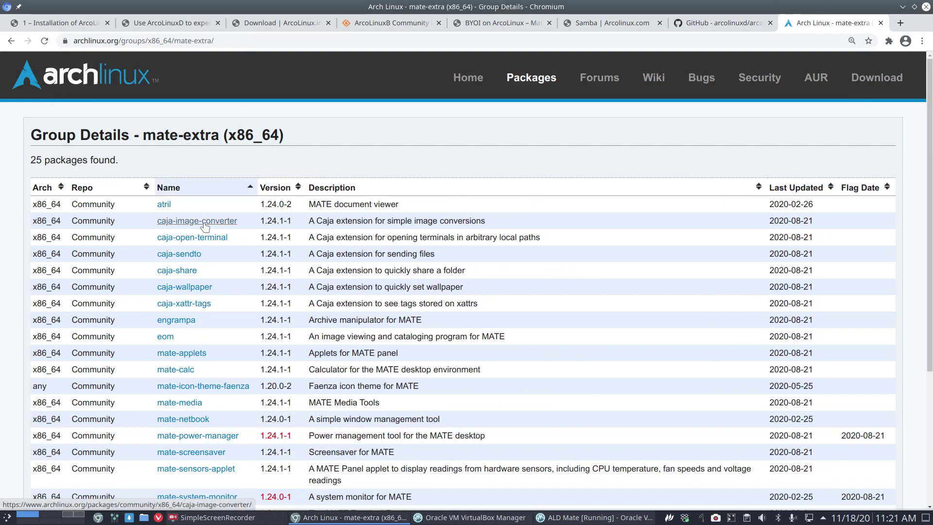
# Step: Scroll through the 25 mate-extra packages, then return to the ArcoLinuxD guide tab
pyautogui.scroll(-5, 204, 226)
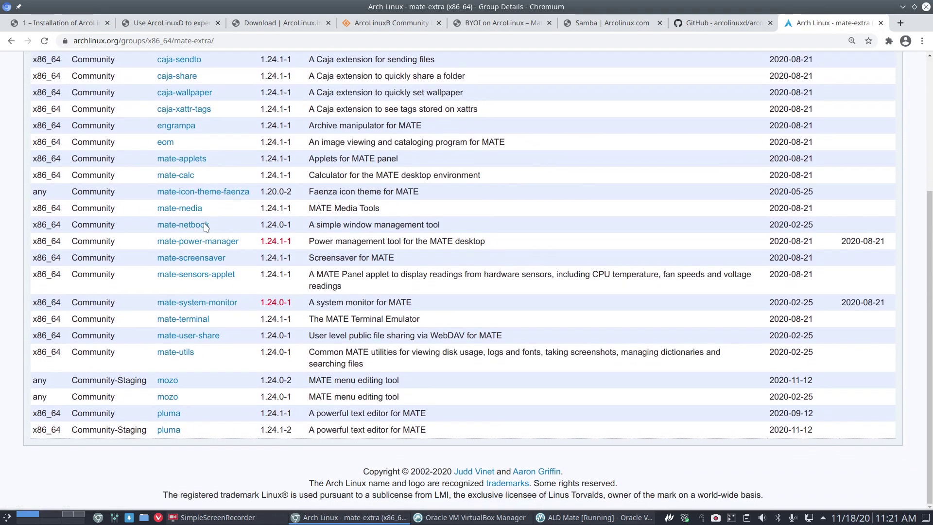
pyautogui.scroll(1, 204, 226)
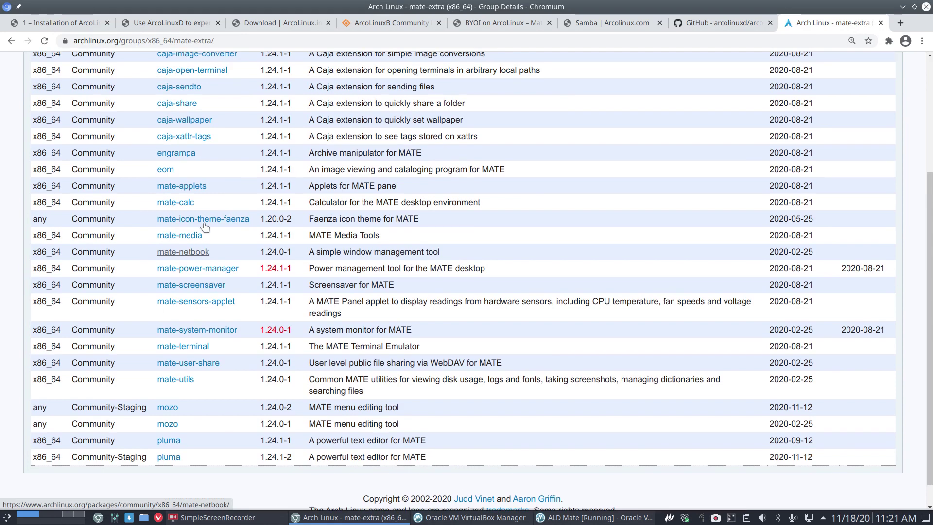
pyautogui.scroll(4, 204, 226)
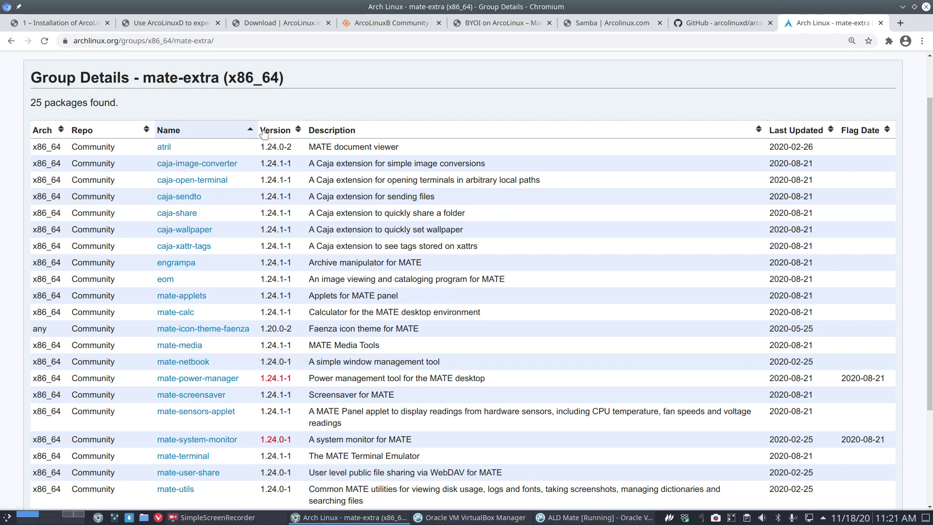
pyautogui.click(70, 26)
pyautogui.scroll(10, 265, 254)
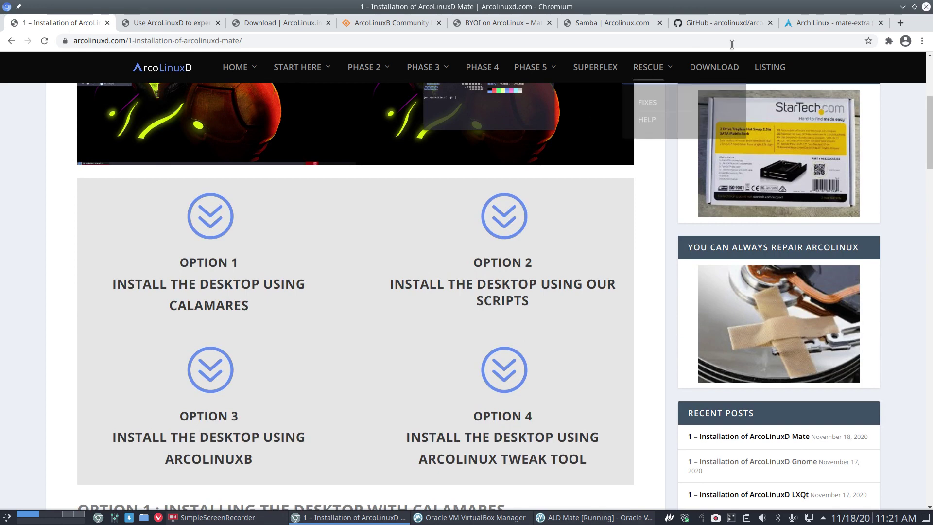
# Step: Scroll the guide to 'Option 2: Installing the desktop with scripts', then drag Chromium off screen
pyautogui.click(831, 23)
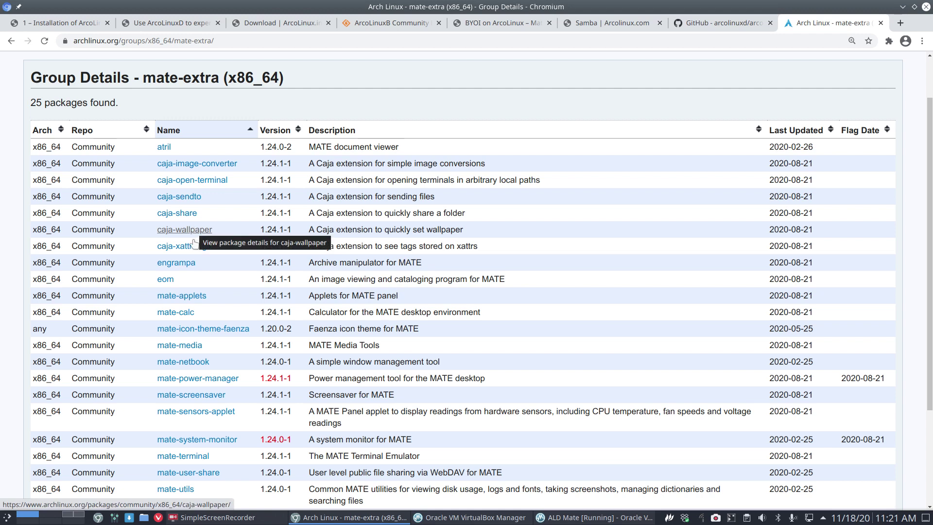
pyautogui.scroll(-3, 170, 296)
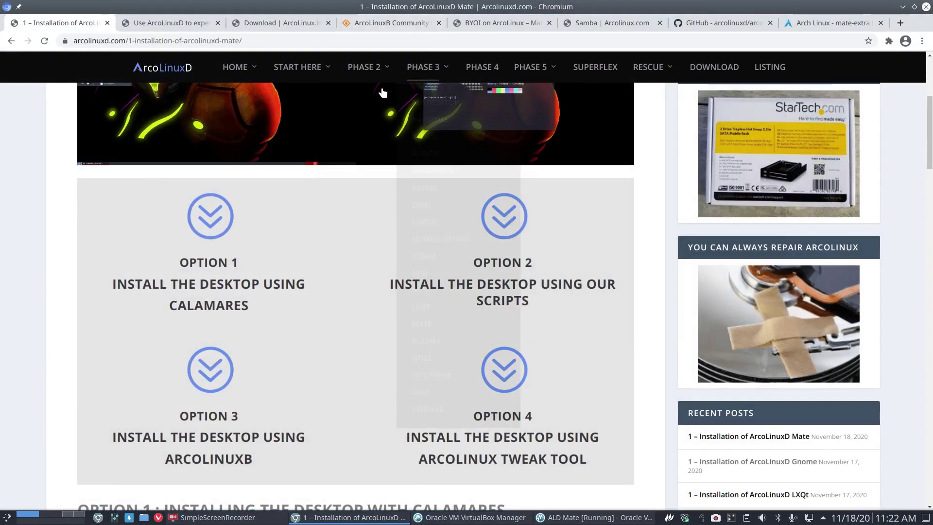
pyautogui.scroll(-10, 330, 287)
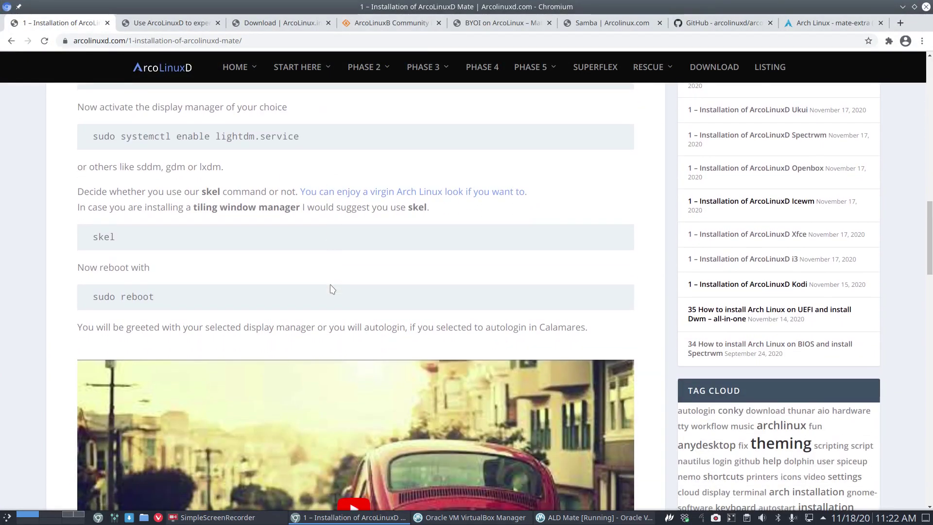
pyautogui.scroll(-10, 331, 289)
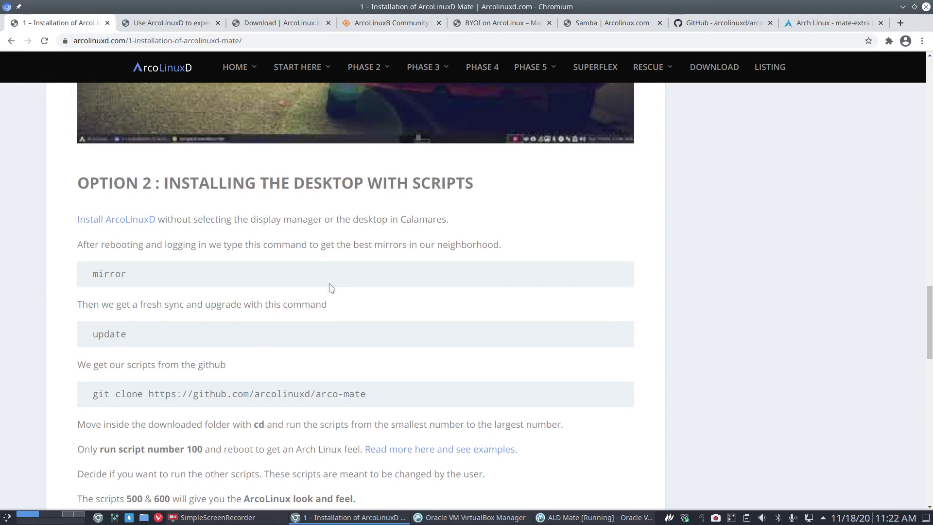
pyautogui.scroll(-3, 329, 289)
pyautogui.scroll(2, 329, 290)
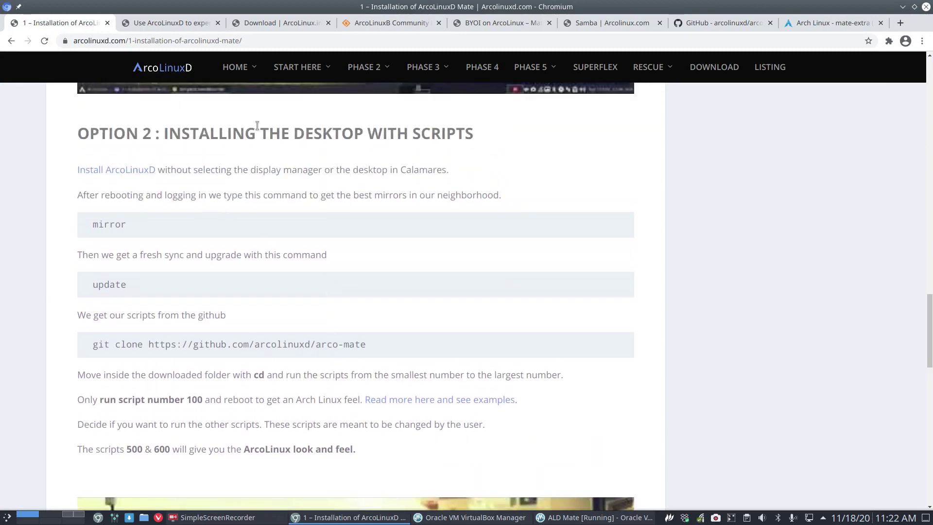
pyautogui.moveTo(433, 9); pyautogui.dragTo(932, 25)
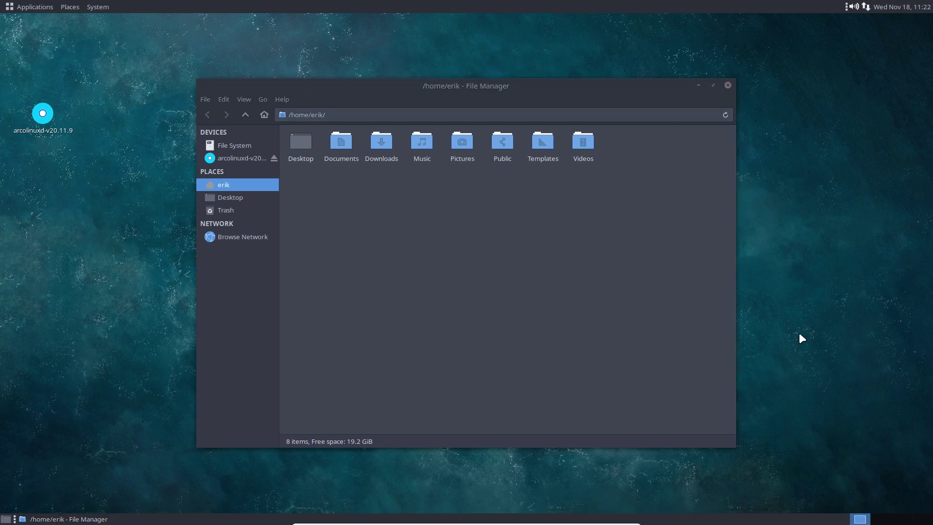
# Step: Switch to the tty3 console and log in with the user name
pyautogui.hotkey('ctrl', 'alt', 'F3')
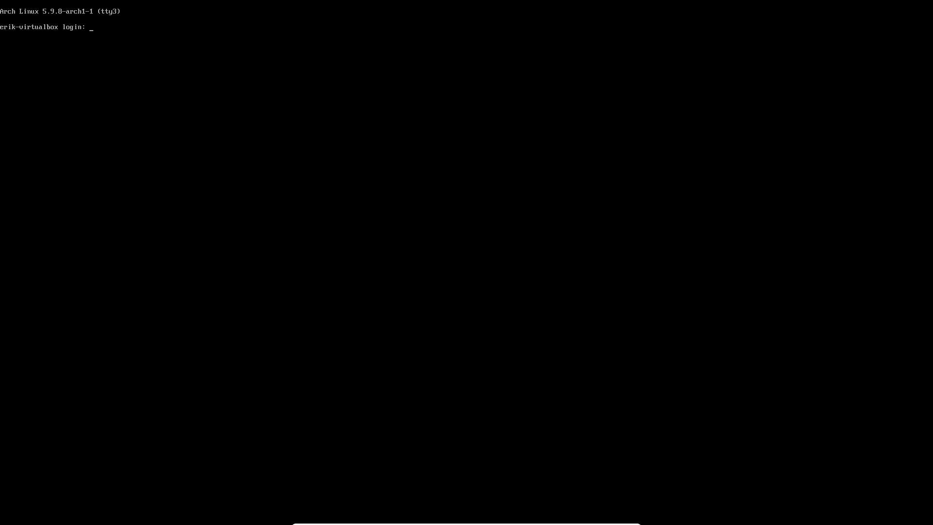
pyautogui.write('erik')
pyautogui.press('Return')
pyautogui.press('Return')
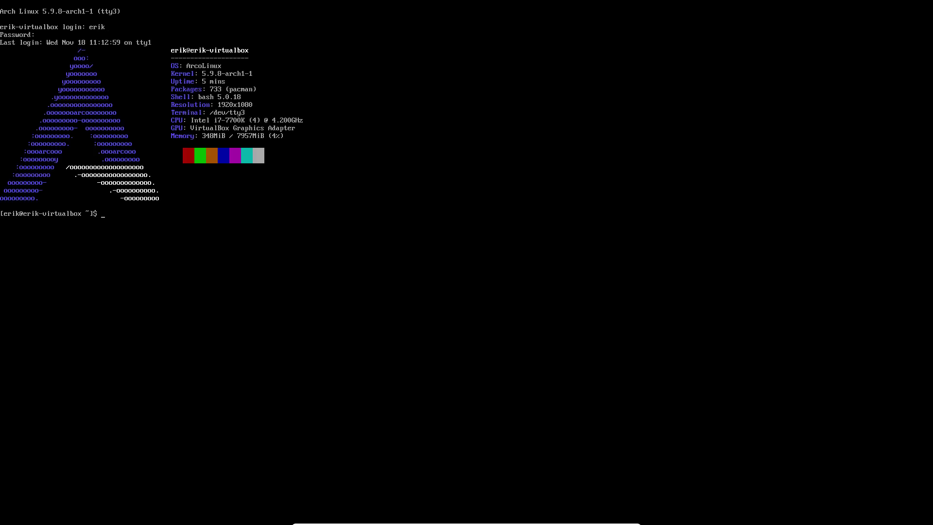
pyautogui.write('git clone https://github.com/arcolin')
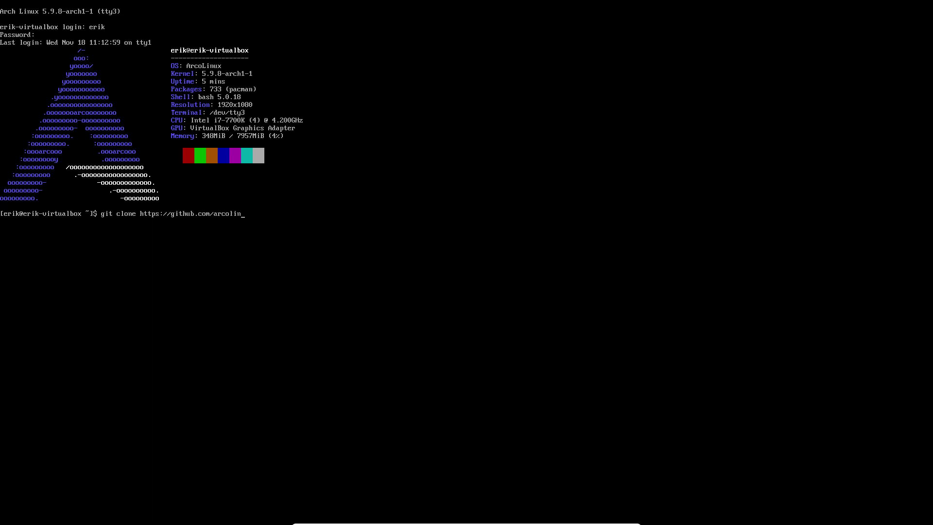
pyautogui.write('uxd/arco')
pyautogui.write('-dc')
pyautogui.press('BackSpace')
pyautogui.press('BackSpace')
pyautogui.write('xfce')
pyautogui.press('BackSpace')
pyautogui.press('BackSpace')
pyautogui.press('BackSpace')
pyautogui.press('BackSpace')
pyautogui.write('pla')
pyautogui.press('BackSpace')
pyautogui.press('BackSpace')
pyautogui.press('BackSpace')
pyautogui.write('mate')
pyautogui.press('Return')
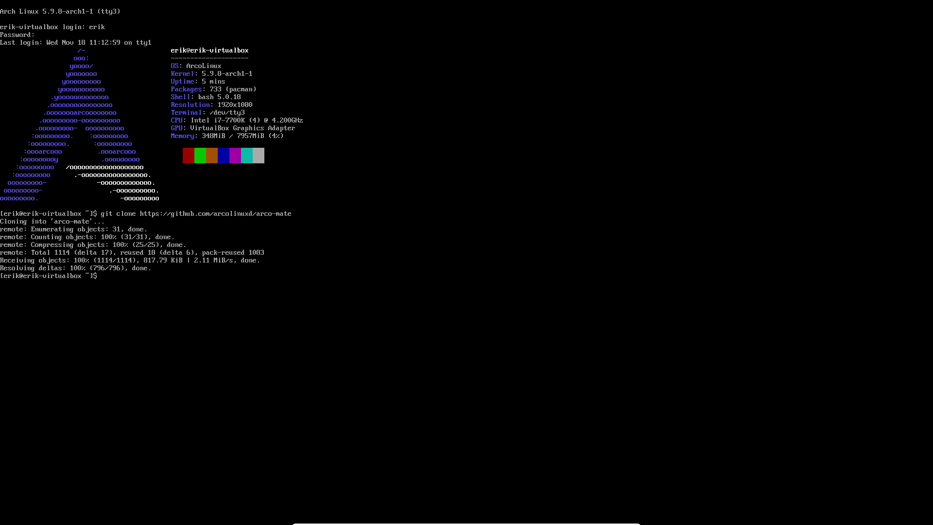
# Step: Enter the arco-mate folder and list its numbered install scripts
pyautogui.write('cd da')
pyautogui.press('BackSpace')
pyautogui.press('BackSpace')
pyautogui.write('ar')
pyautogui.press('Tab')
pyautogui.press('Return')
pyautogui.write('ls')
pyautogui.press('Return')
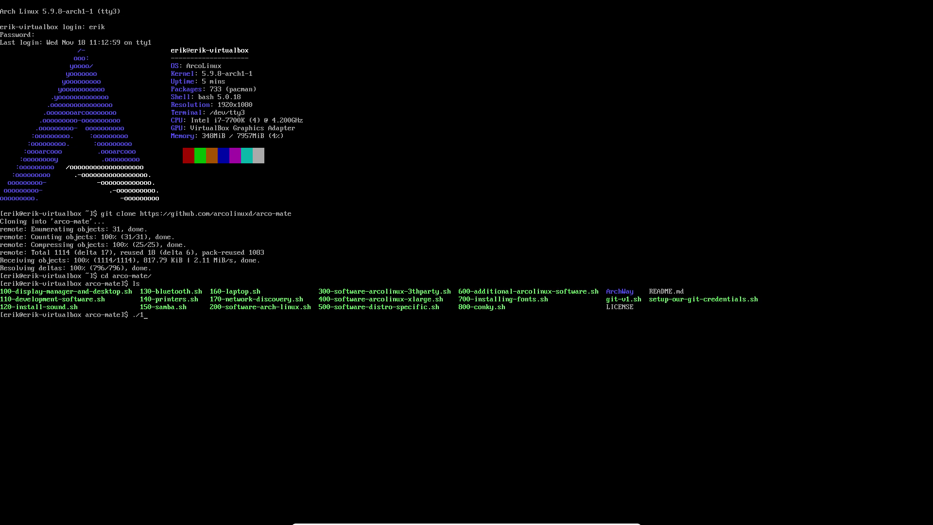
# Step: Run ./100-display-manager-and-desktop.sh with the sudo password, then list the scripts again
pyautogui.write('0')
pyautogui.press('Tab')
pyautogui.press('Return')
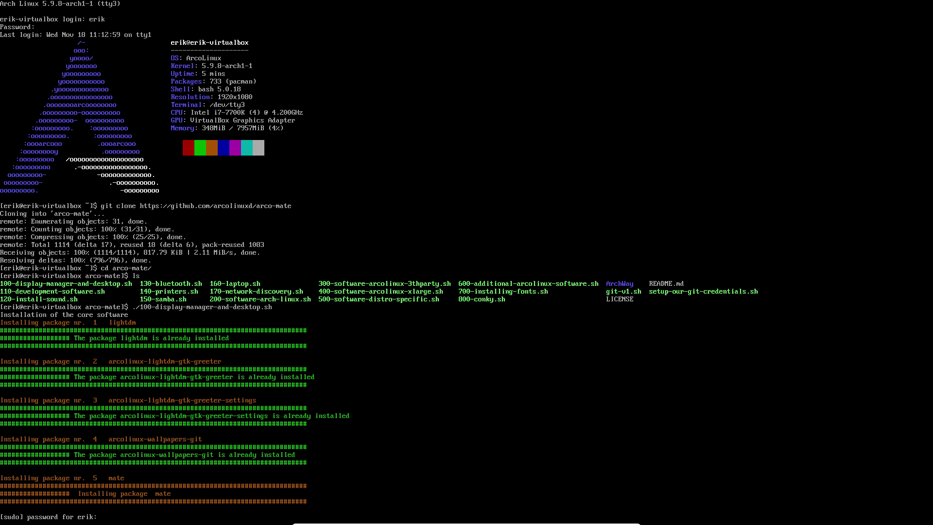
pyautogui.press('Return')
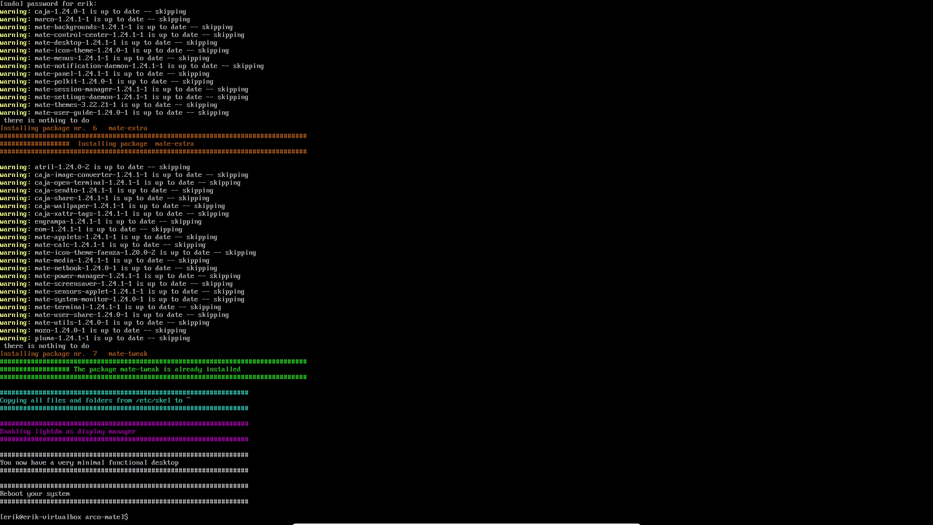
pyautogui.write('ls')
pyautogui.press('Return')
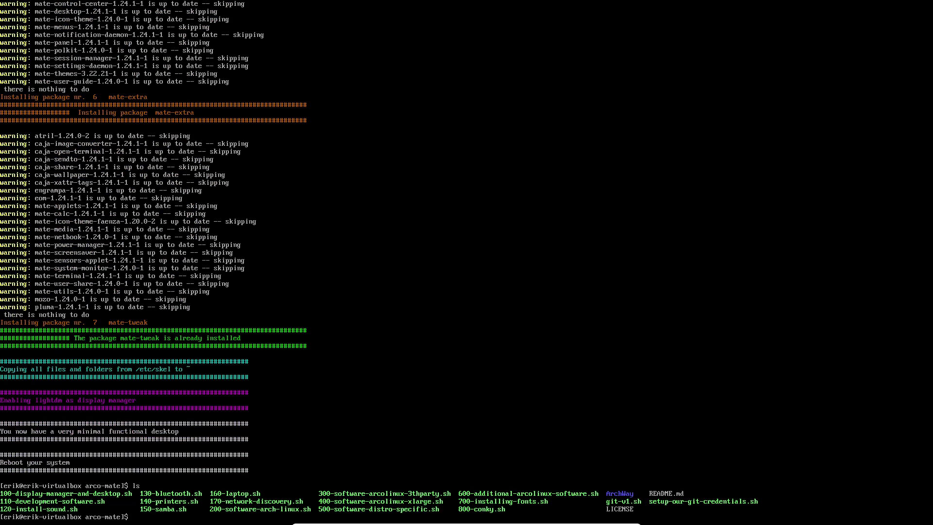
# Step: Run ./120-install-sound.sh to install playerctl and volumeicon, then reboot with sr
pyautogui.write('./12')
pyautogui.press('Tab')
pyautogui.press('Return')
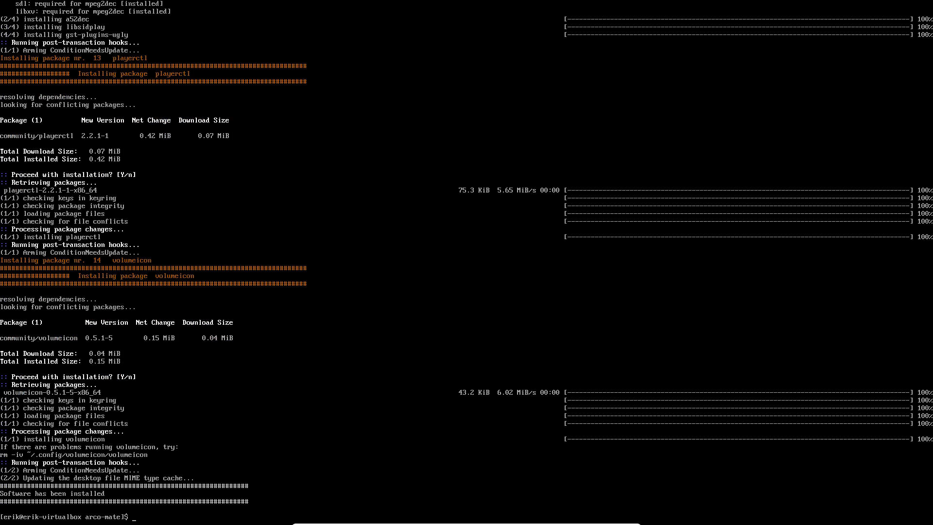
pyautogui.write('sr')
pyautogui.press('Return')
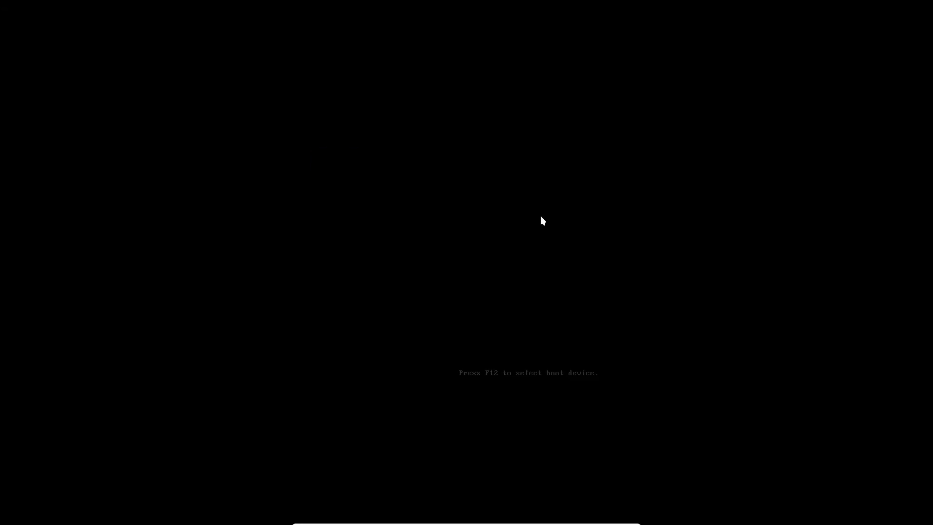
# Step: Choose 'Boot existing OS' in the boot menu and enter the password at the LightDM greeter
pyautogui.press('Down')
pyautogui.press('Down')
pyautogui.press('Down')
pyautogui.press('Up')
pyautogui.press('Return')
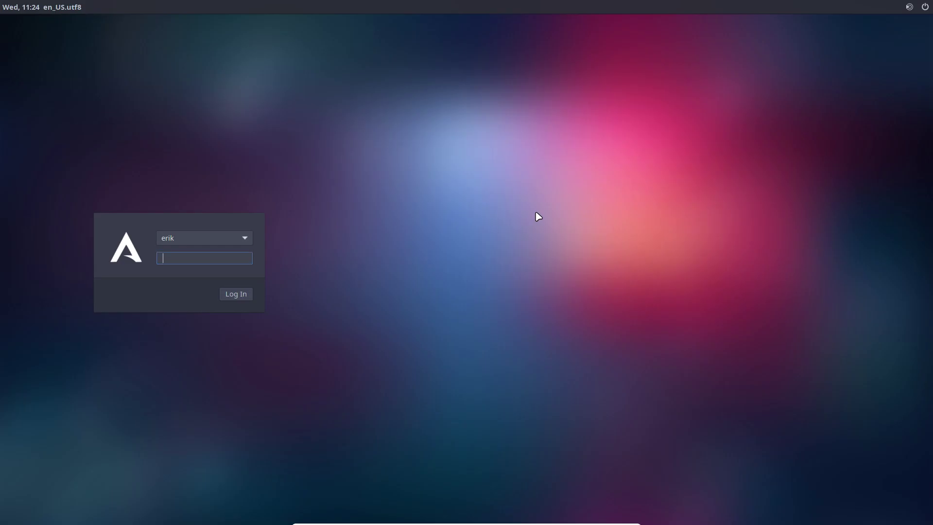
pyautogui.write('****')
pyautogui.press('Return')
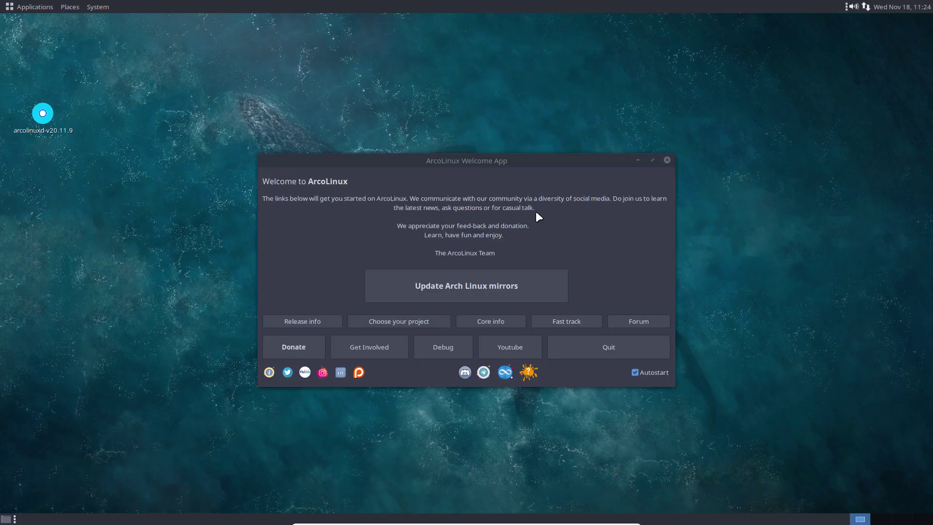
# Step: Stop the Welcome App from opening at login, close it, and eject the desktop drive
pyautogui.click(648, 374)
pyautogui.click(637, 349)
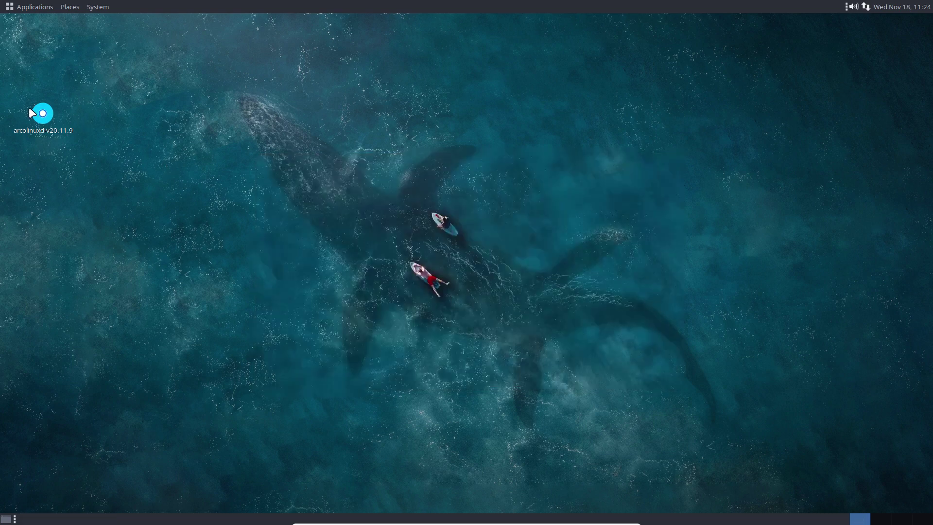
pyautogui.rightClick(43, 111)
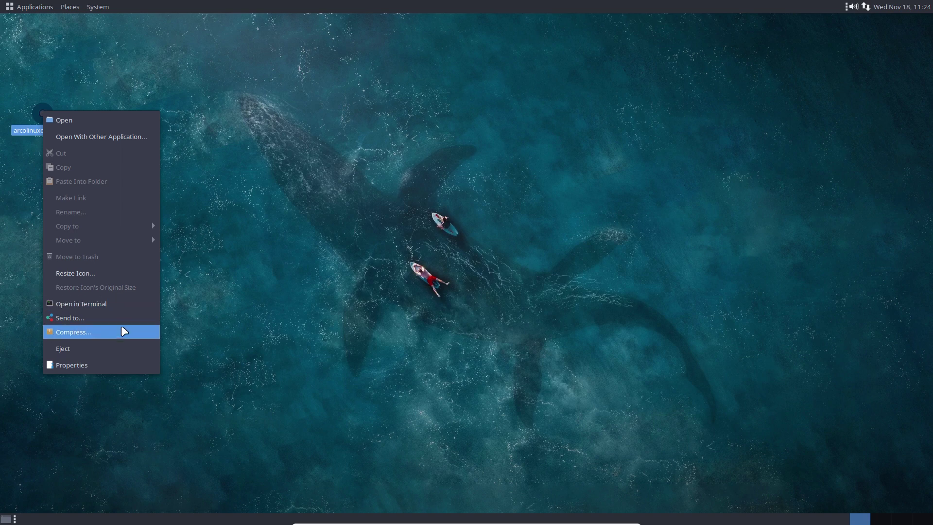
pyautogui.click(134, 347)
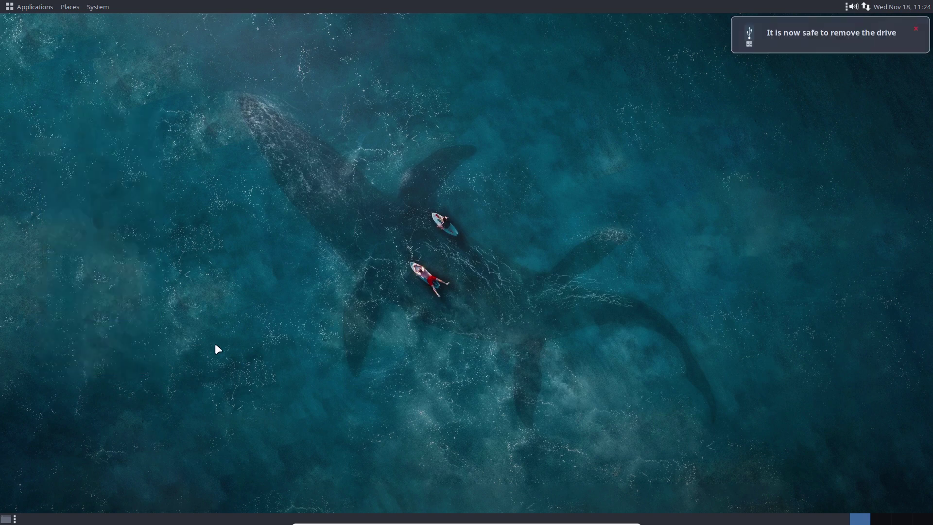
# Step: Browse the MATE applications menu, then dismiss it
pyautogui.click(24, 6)
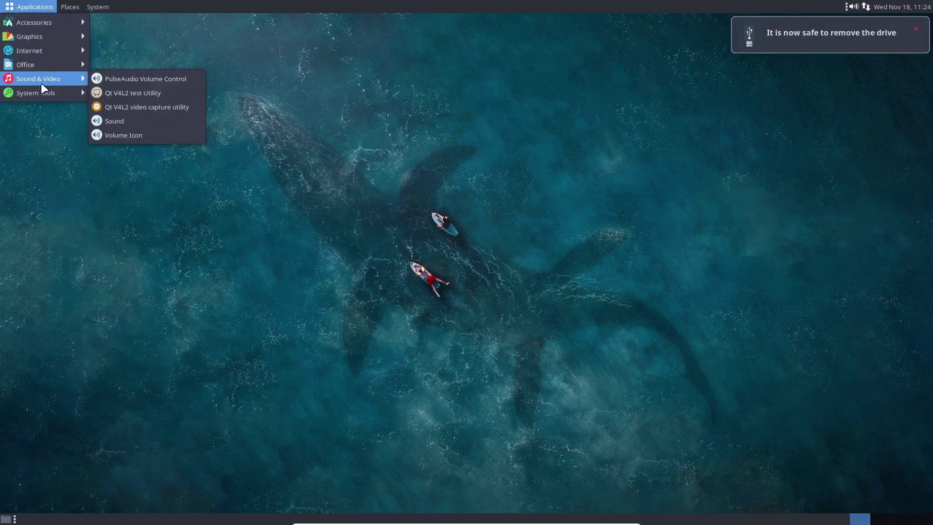
pyautogui.moveTo(96, 5)
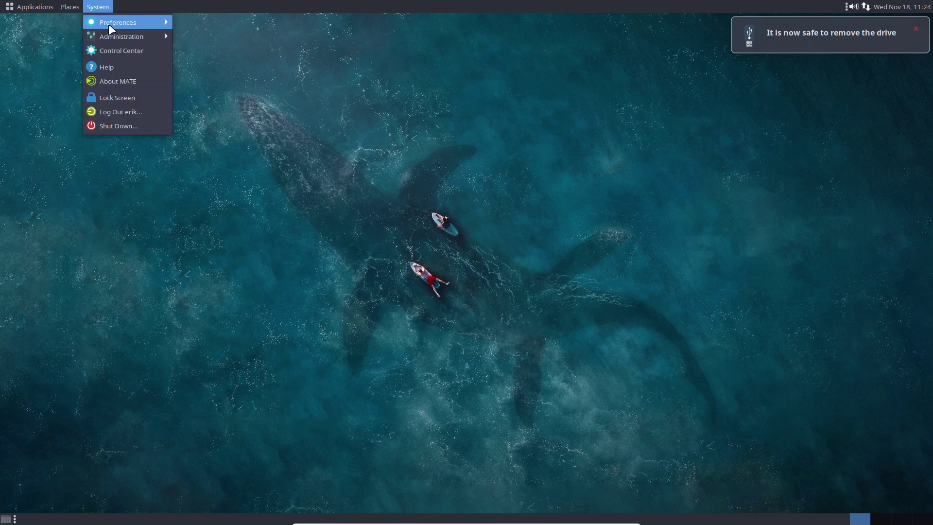
pyautogui.moveTo(144, 42)
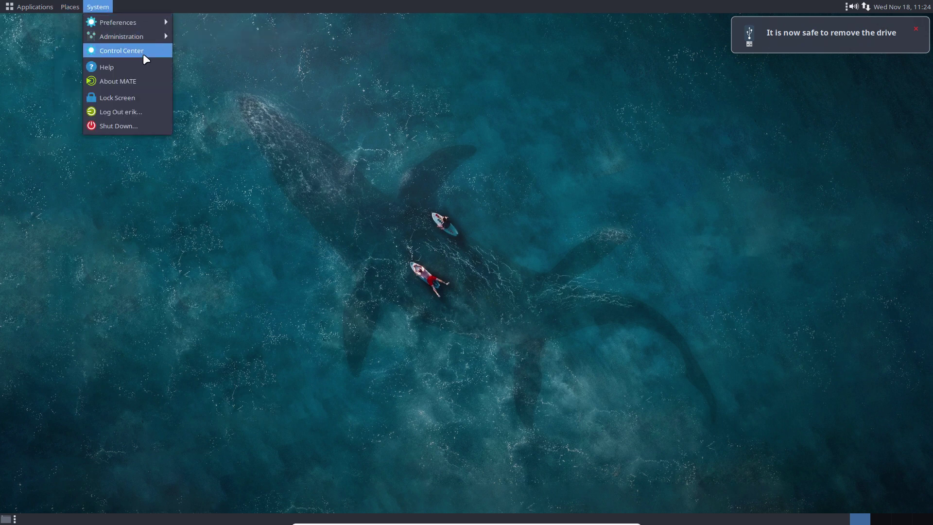
pyautogui.click(131, 234)
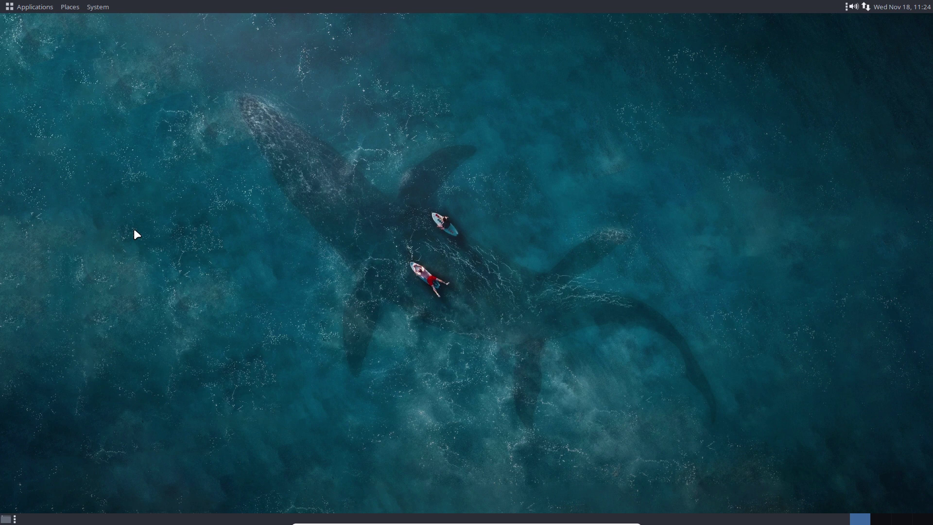
# Step: Open Volume Control from the panel speaker icon, then reposition and enlarge its window
pyautogui.click(855, 5)
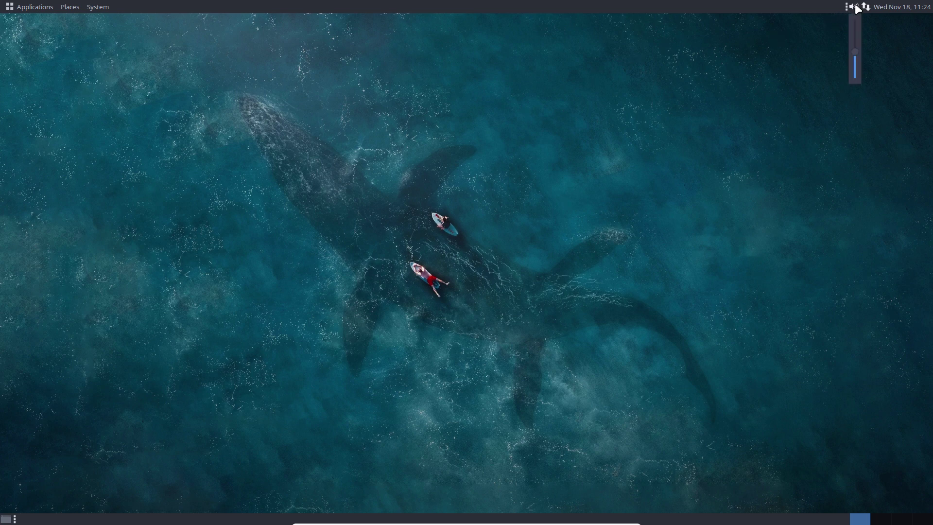
pyautogui.click(857, 7)
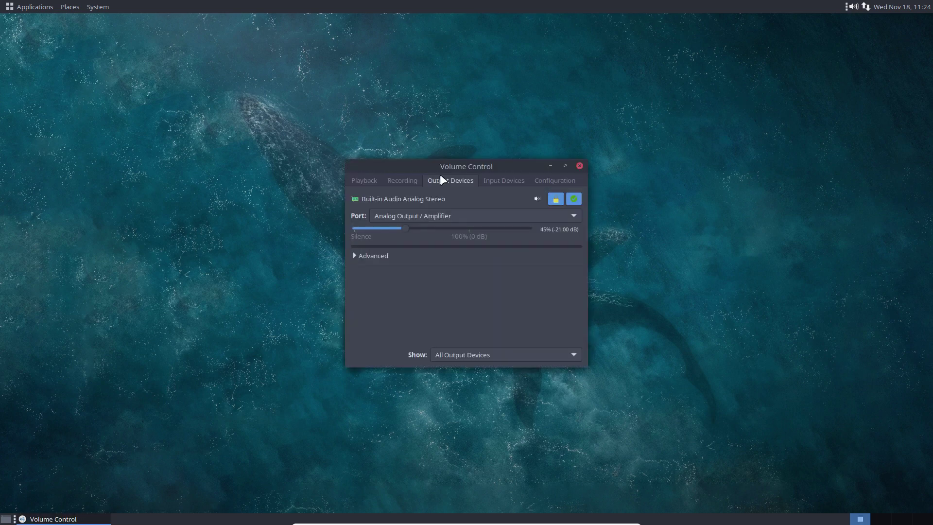
pyautogui.moveTo(453, 169); pyautogui.dragTo(365, 101)
pyautogui.moveTo(502, 302); pyautogui.dragTo(852, 416)
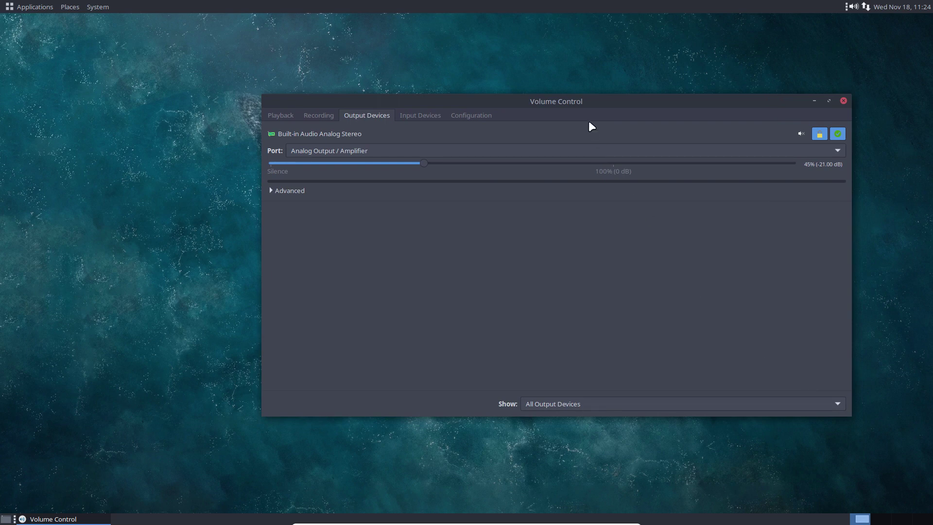
pyautogui.moveTo(565, 104); pyautogui.dragTo(516, 106)
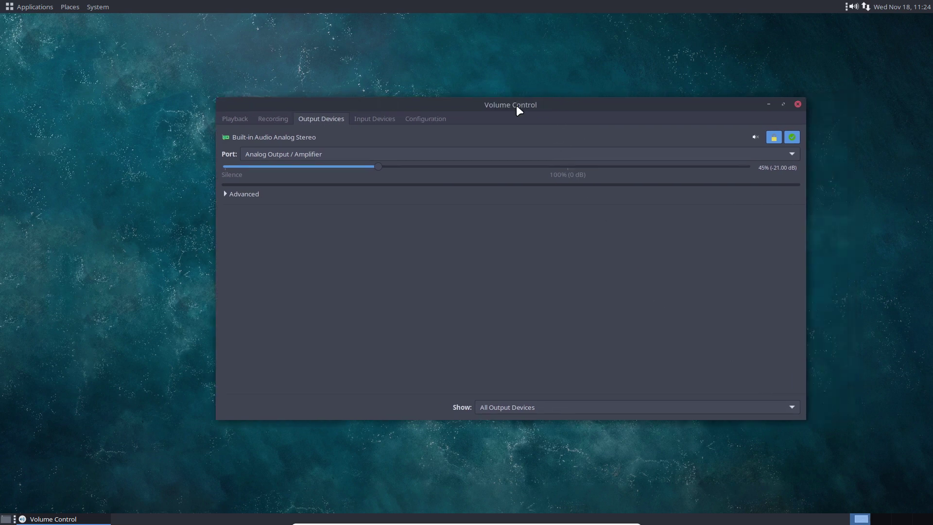
# Step: Set termite as the preferred terminal via Other… in Choose Preferred Application
pyautogui.hotkey('ctrl', 'alt', 't')
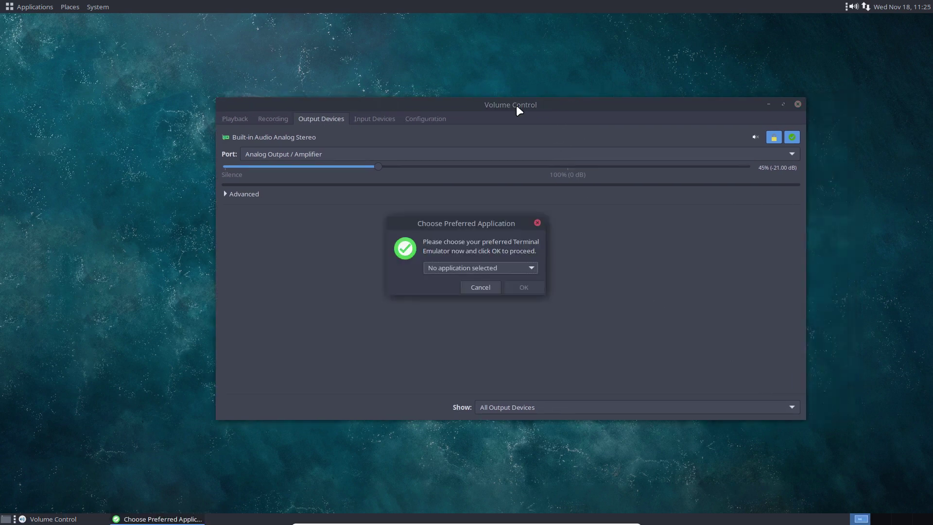
pyautogui.click(518, 264)
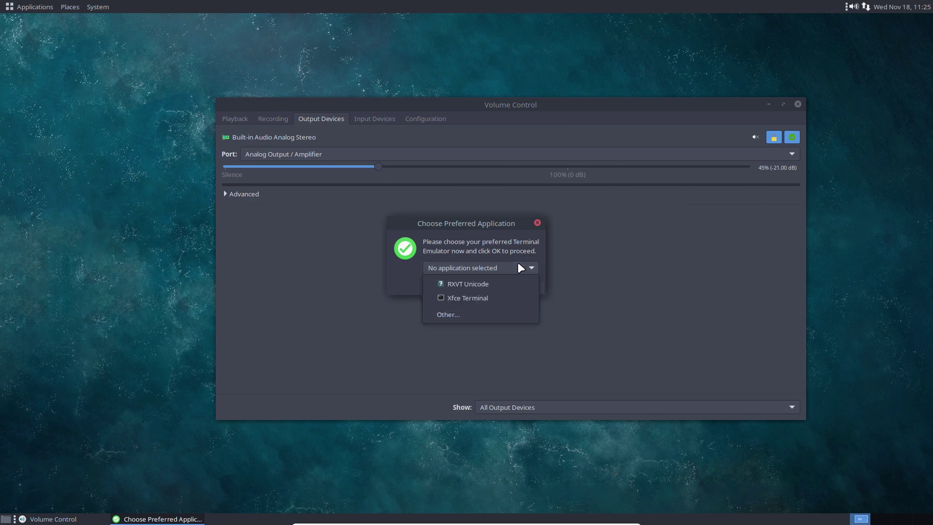
pyautogui.click(471, 315)
pyautogui.write('termite')
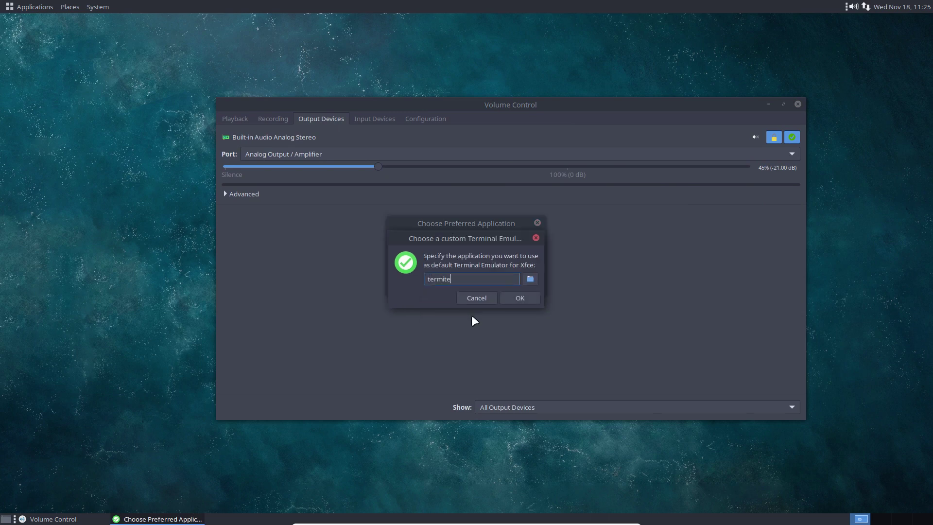
pyautogui.click(521, 298)
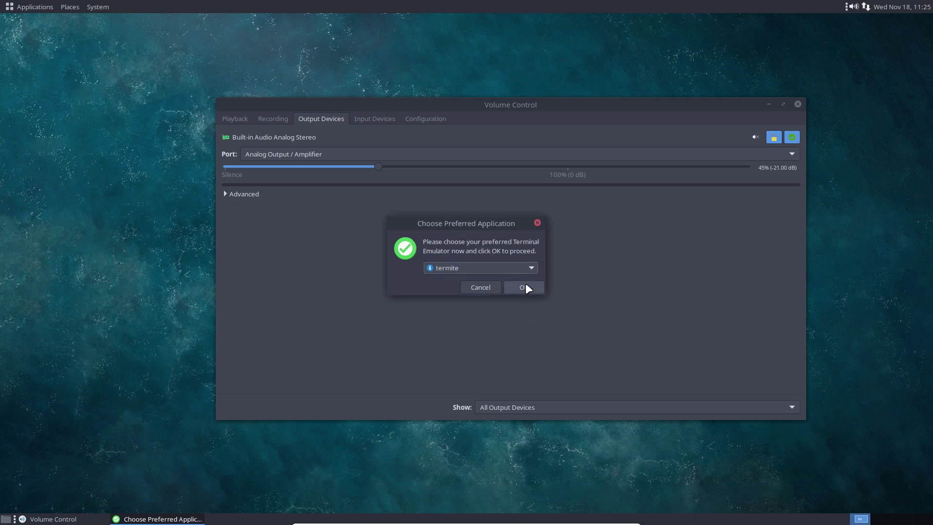
pyautogui.click(524, 287)
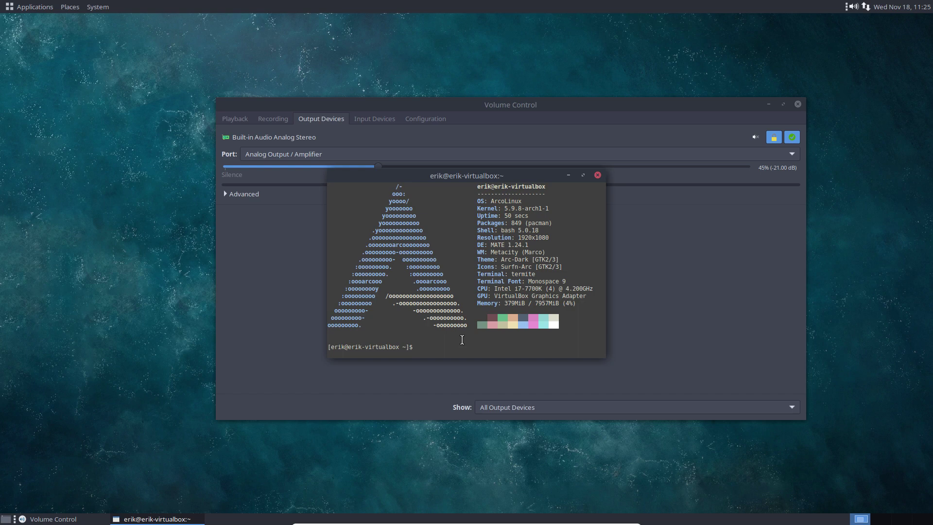
# Step: Close the old Volume Control window and relaunch it with pavucontrol from termite
pyautogui.write('pav')
pyautogui.press('Tab')
pyautogui.click(797, 105)
pyautogui.press('Return')
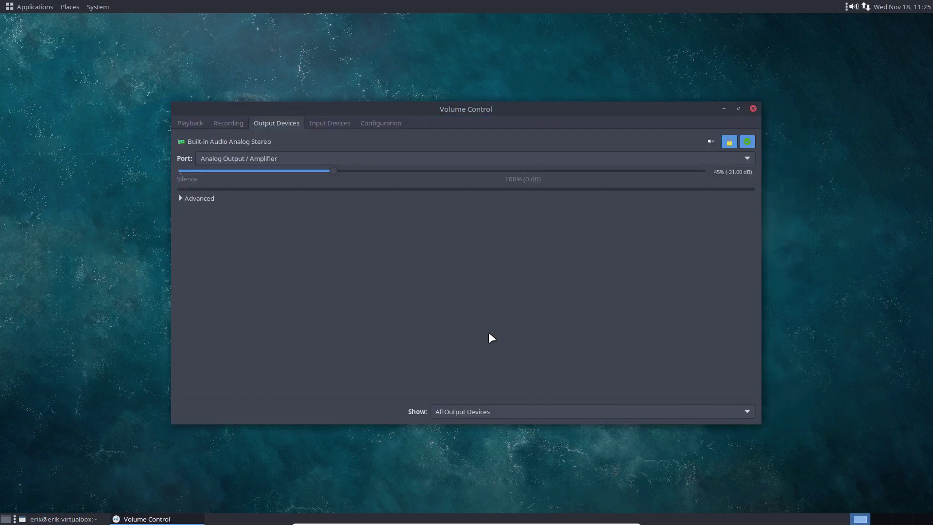
# Step: Check the Input Devices, Output Devices, Recording and Playback tabs, then close Volume Control and termite
pyautogui.click(339, 127)
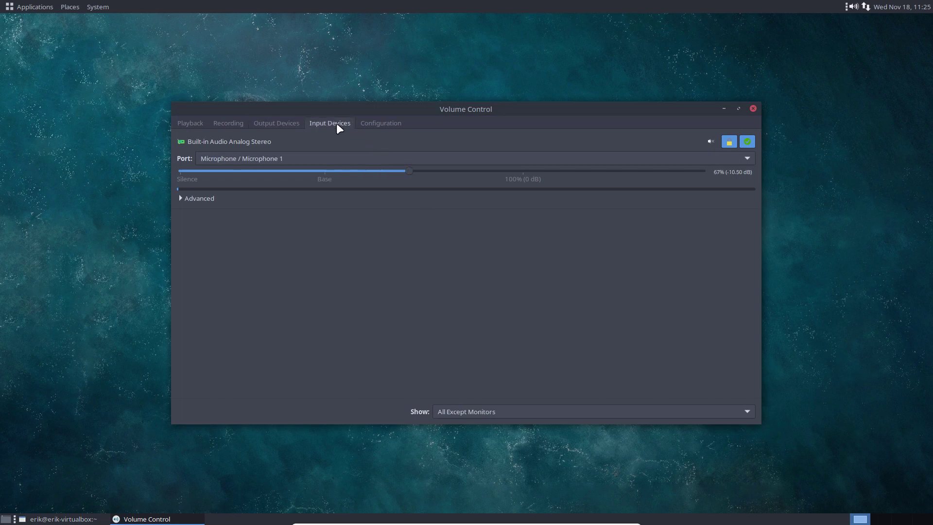
pyautogui.click(282, 123)
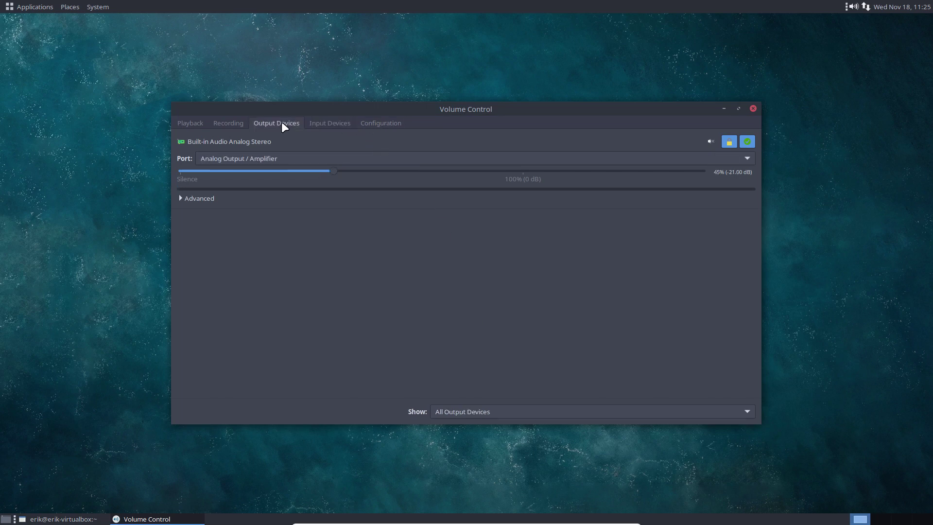
pyautogui.click(227, 124)
pyautogui.click(201, 125)
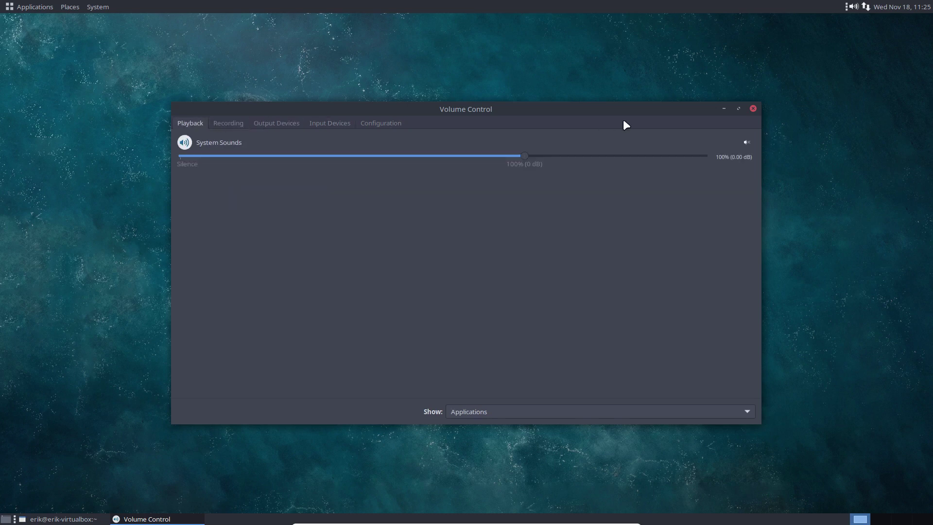
pyautogui.click(753, 109)
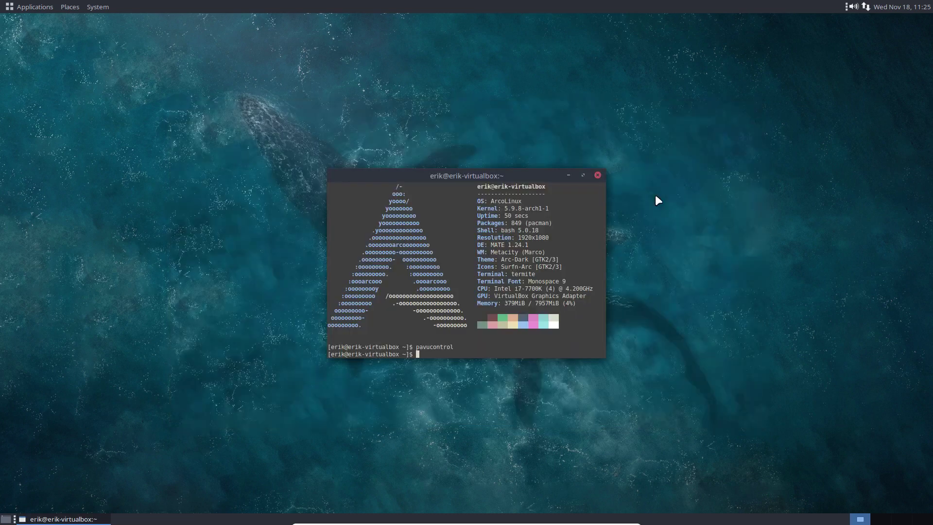
pyautogui.click(597, 176)
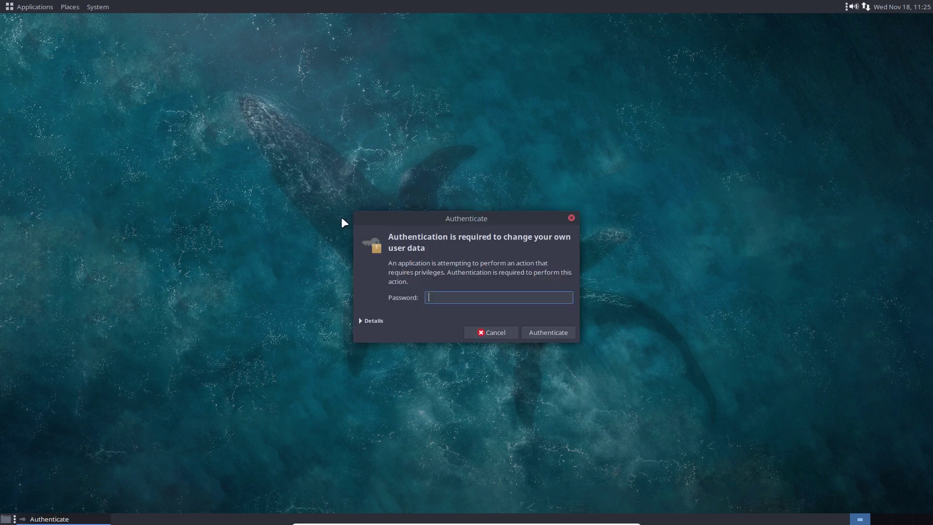
# Step: Authenticate with the password, install dwm from the Desktop Installer page, then close the Tweak Tool
pyautogui.write('•••')
pyautogui.press('Return')
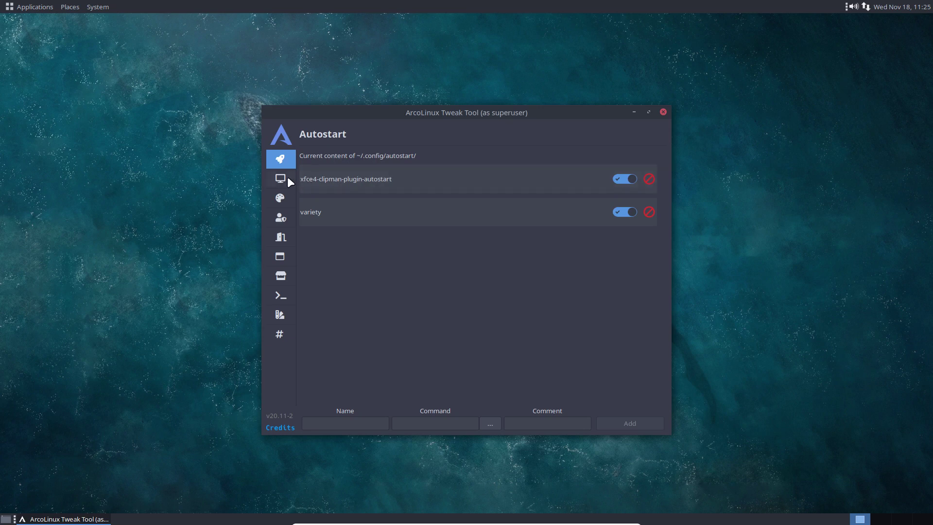
pyautogui.click(287, 177)
pyautogui.click(331, 168)
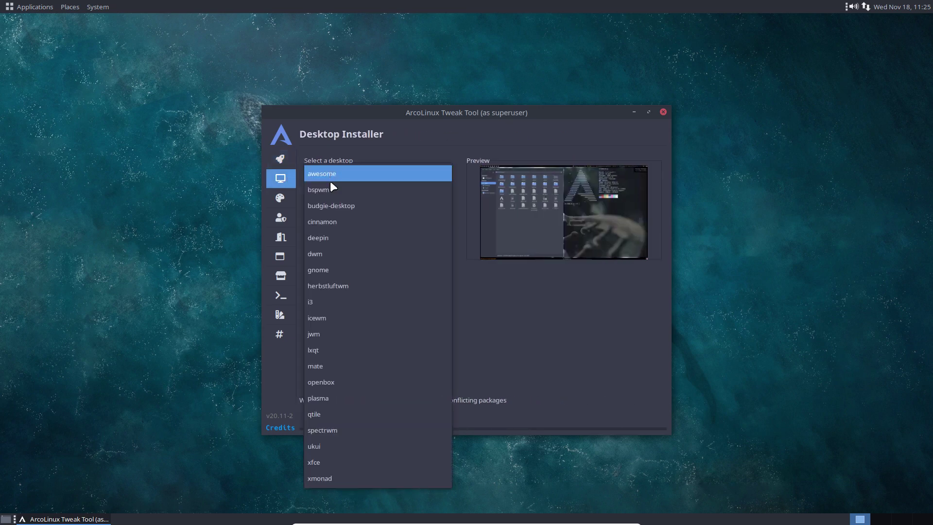
pyautogui.click(337, 252)
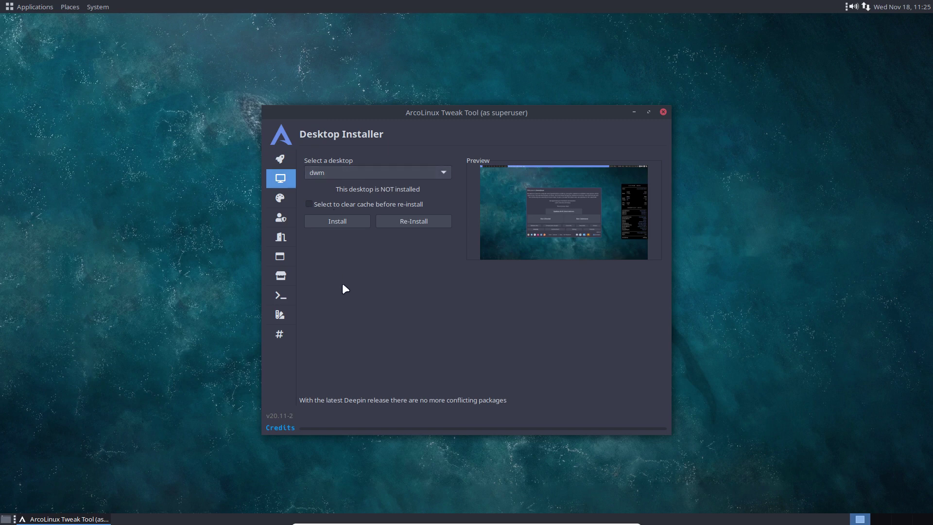
pyautogui.click(330, 225)
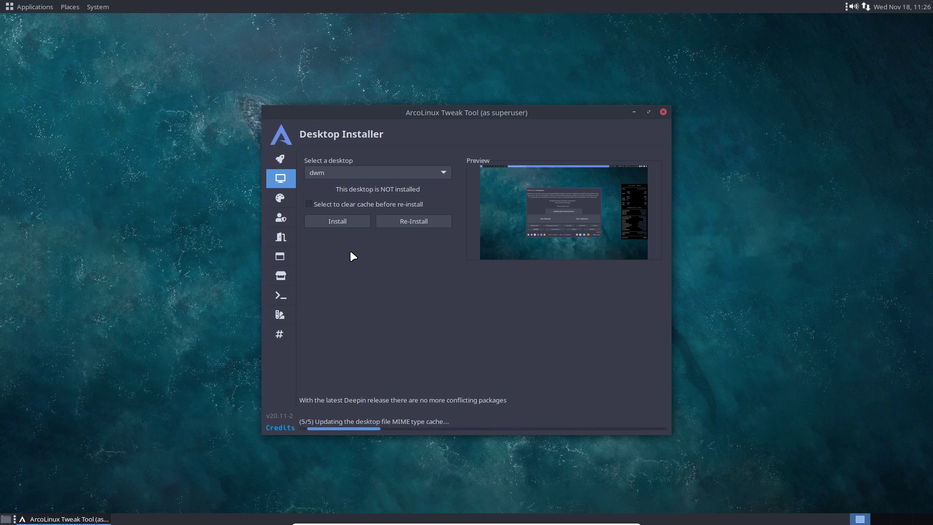
pyautogui.click(663, 113)
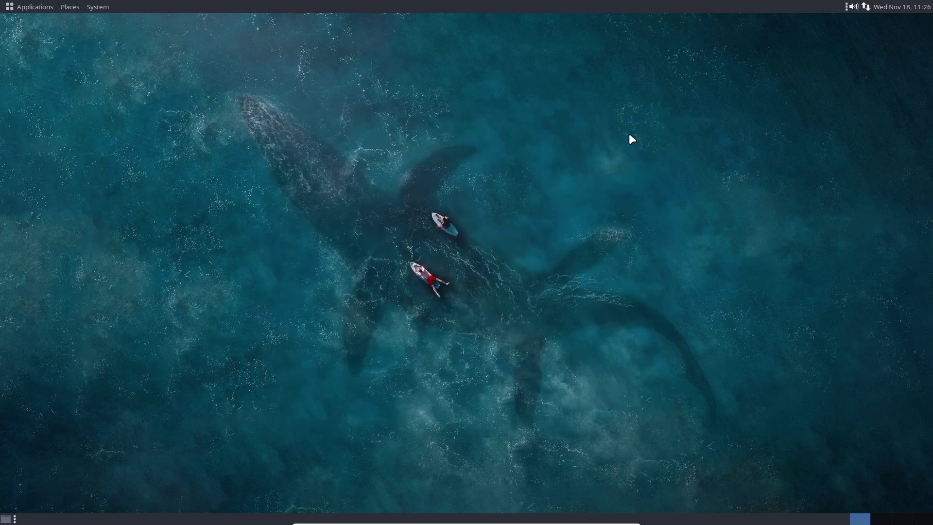
# Step: Log out of the MATE session via System > Log Out
pyautogui.click(97, 7)
pyautogui.click(127, 112)
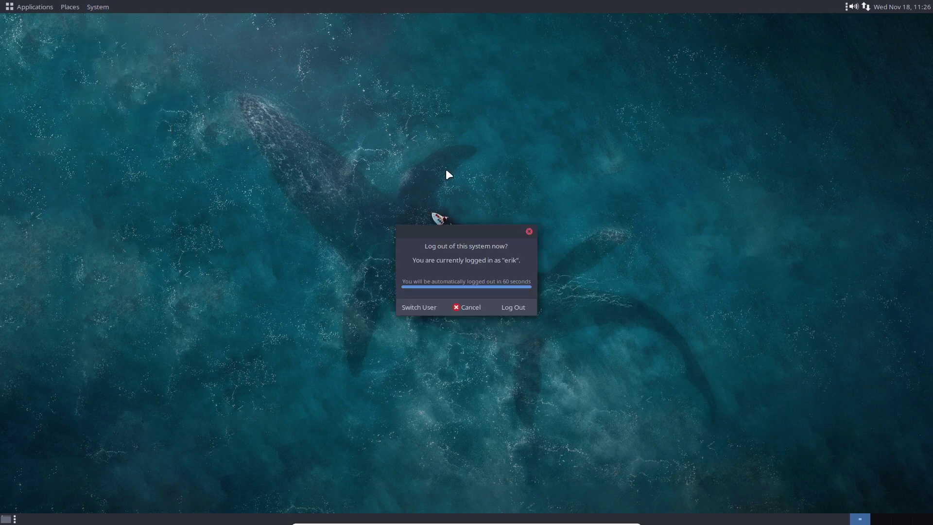
pyautogui.click(503, 310)
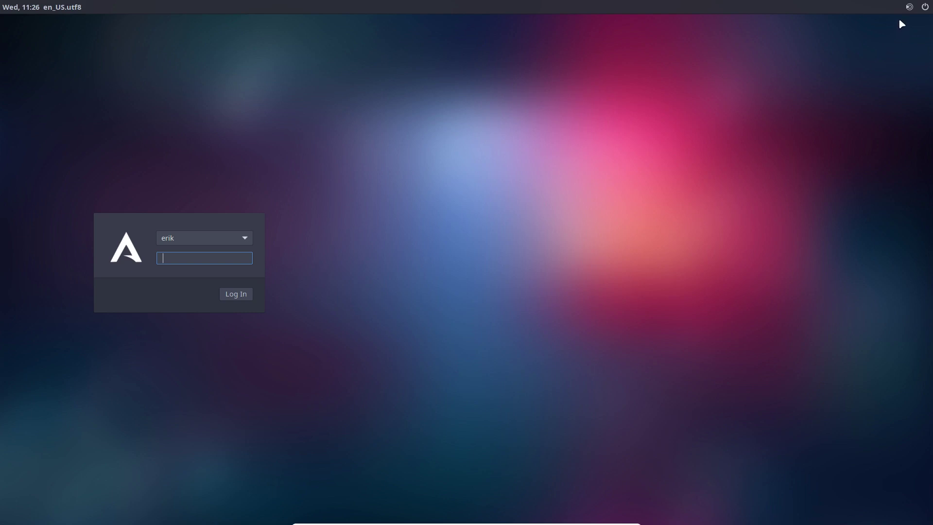
# Step: Log back in to a Dwm session and open a terminal and a home-folder file manager
pyautogui.click(909, 6)
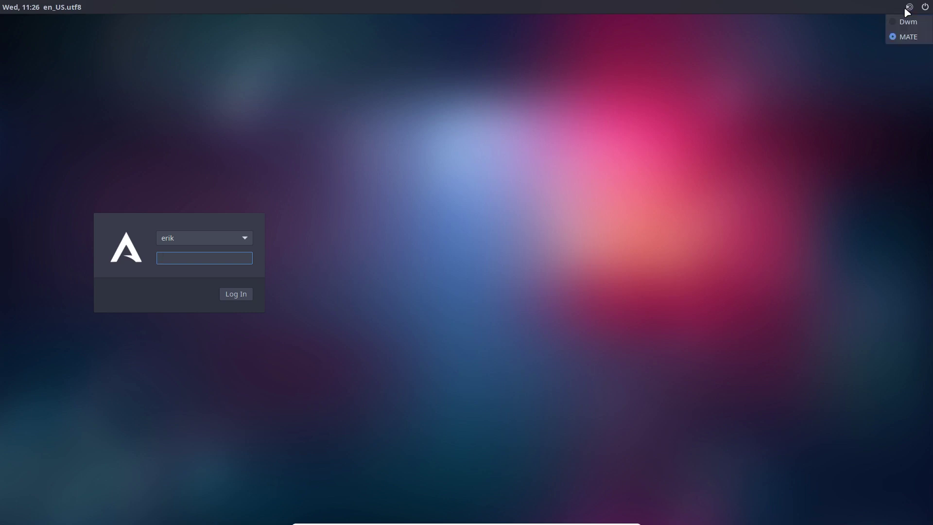
pyautogui.click(908, 22)
pyautogui.write('****')
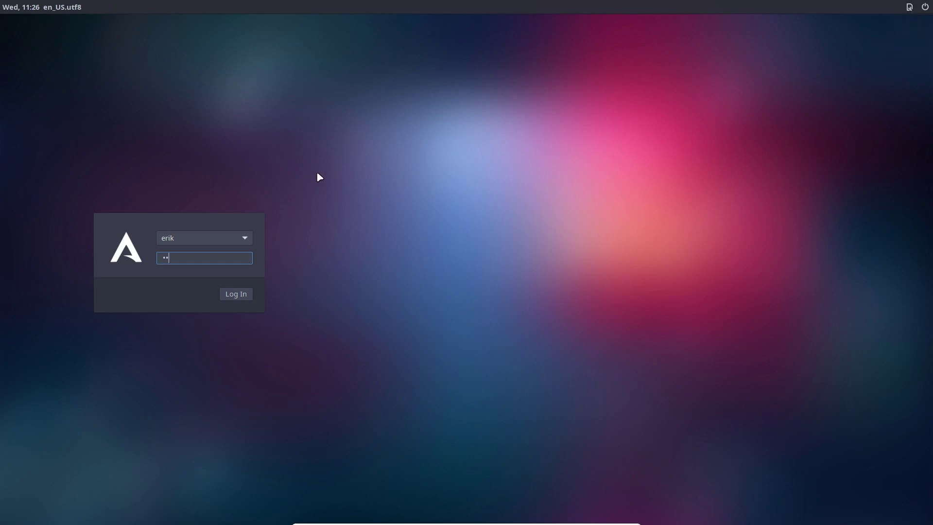
pyautogui.press('Return')
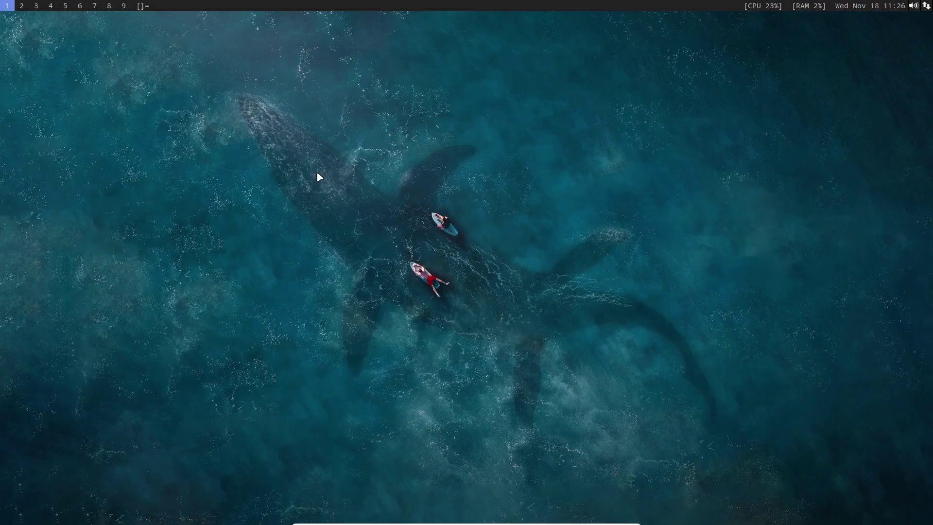
pyautogui.press('super+Return')
pyautogui.press('super+shift+Return')
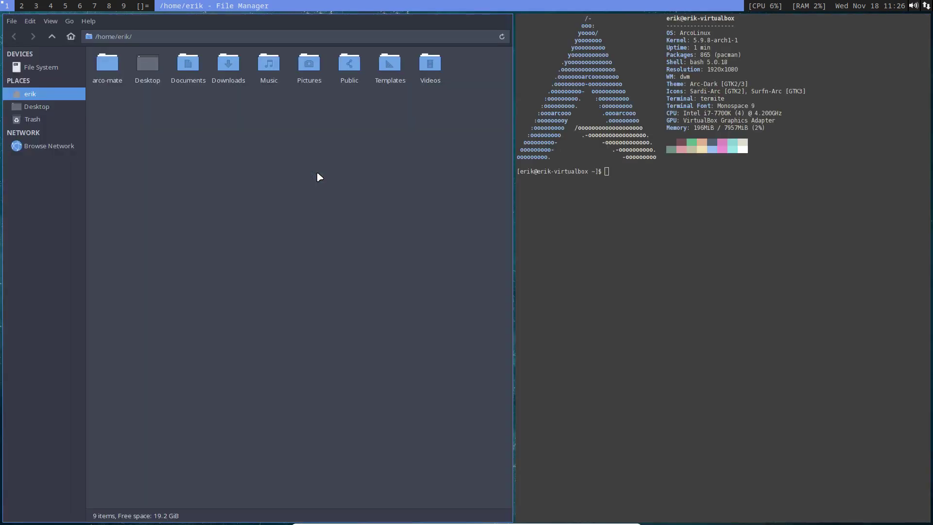